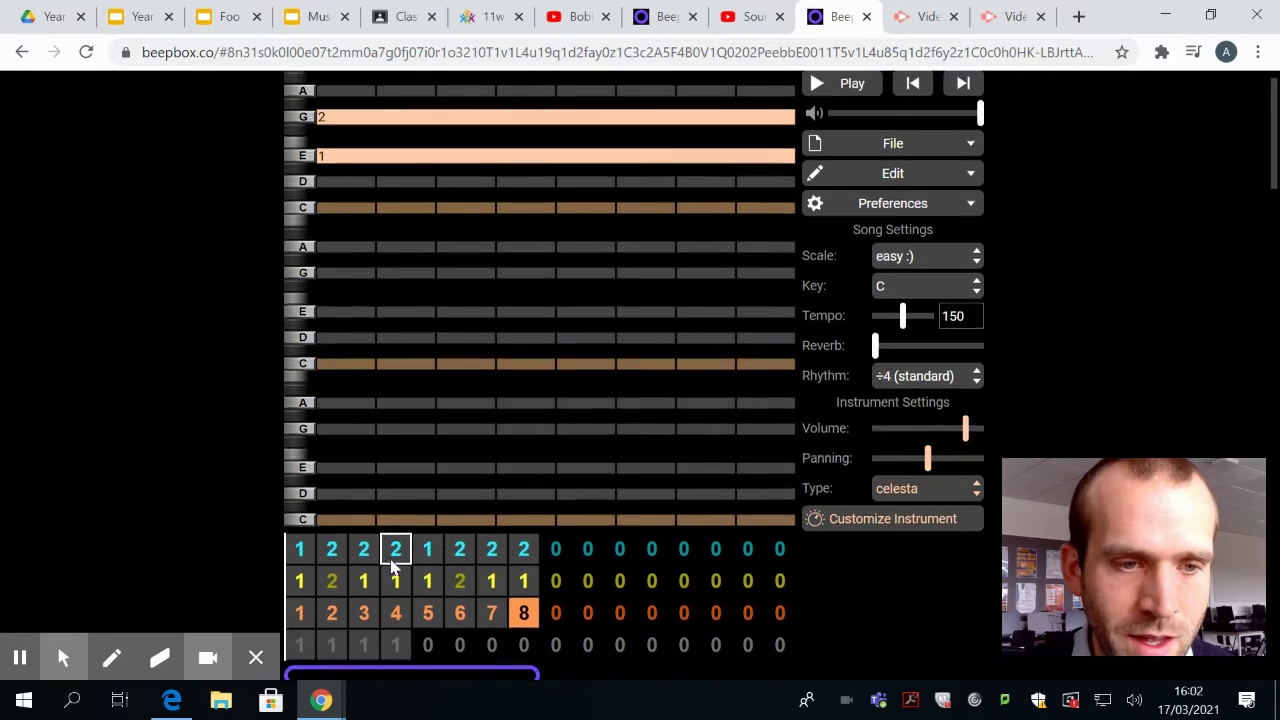
{"action": "scroll", "coordinate": [395, 567], "scroll_direction": "down", "scroll_amount": 2}
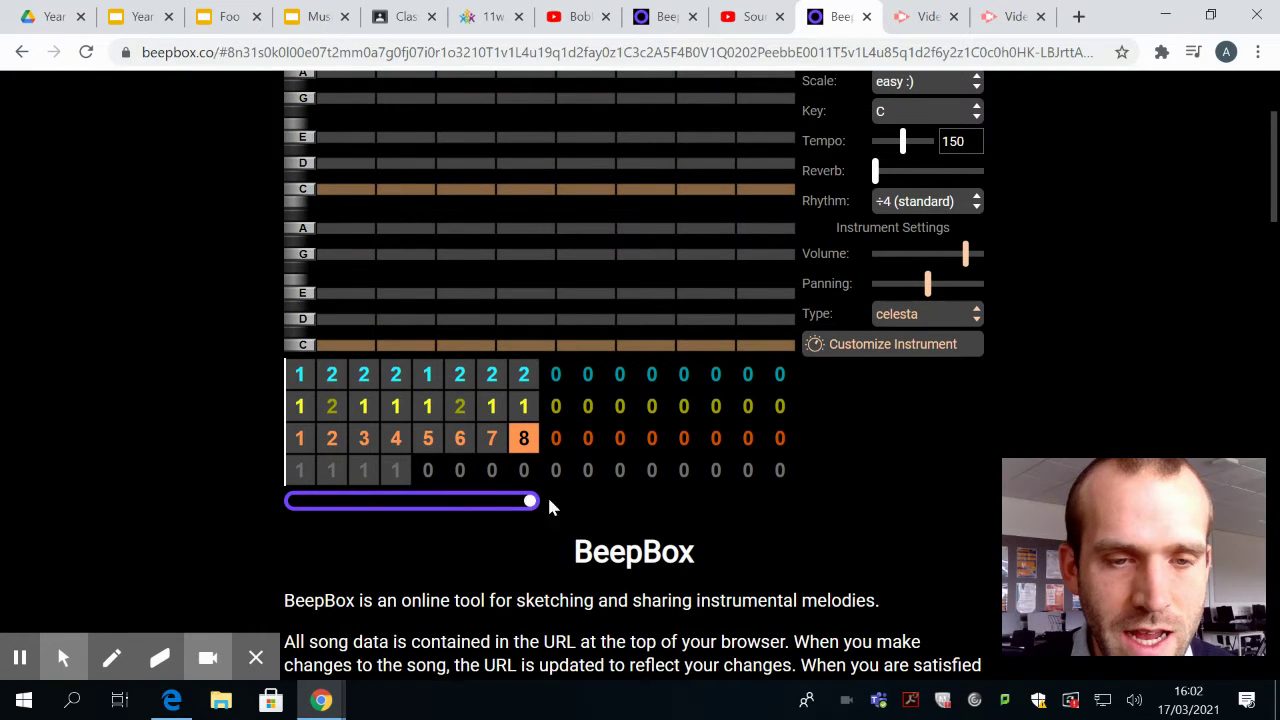
Open bar 1 of the fourth (drum) channel to show its empty chip-noise drum grid
{"action": "left_click", "coordinate": [299, 469]}
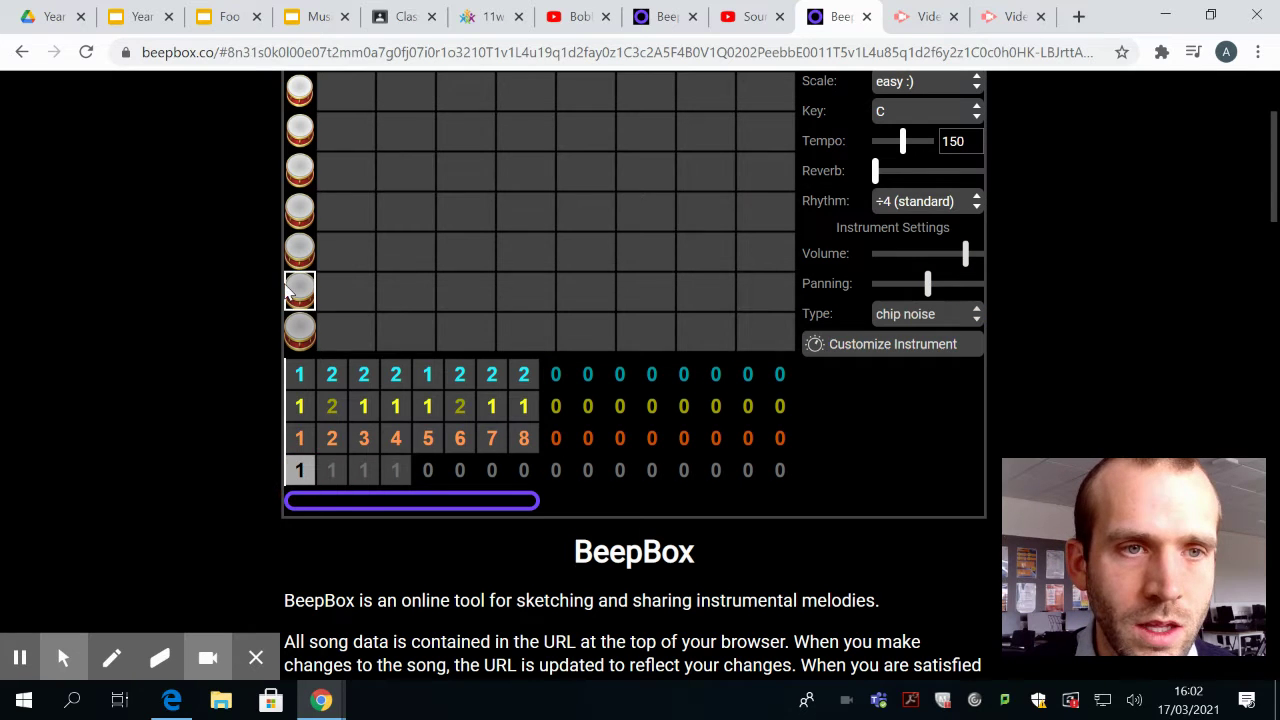
{"action": "scroll", "coordinate": [300, 300], "scroll_direction": "up", "scroll_amount": 3}
{"action": "scroll", "coordinate": [354, 399], "scroll_direction": "down", "scroll_amount": 5}
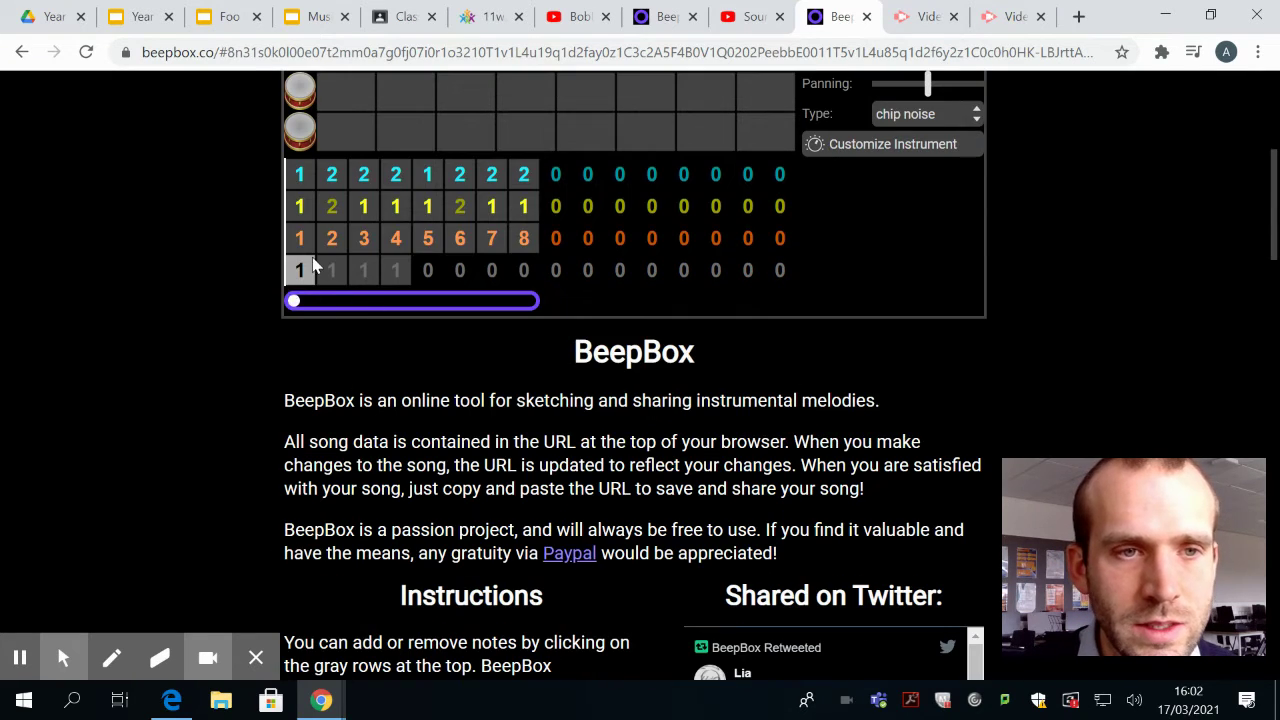
{"action": "scroll", "coordinate": [314, 265], "scroll_direction": "up", "scroll_amount": 4}
{"action": "scroll", "coordinate": [501, 616], "scroll_direction": "down", "scroll_amount": 3}
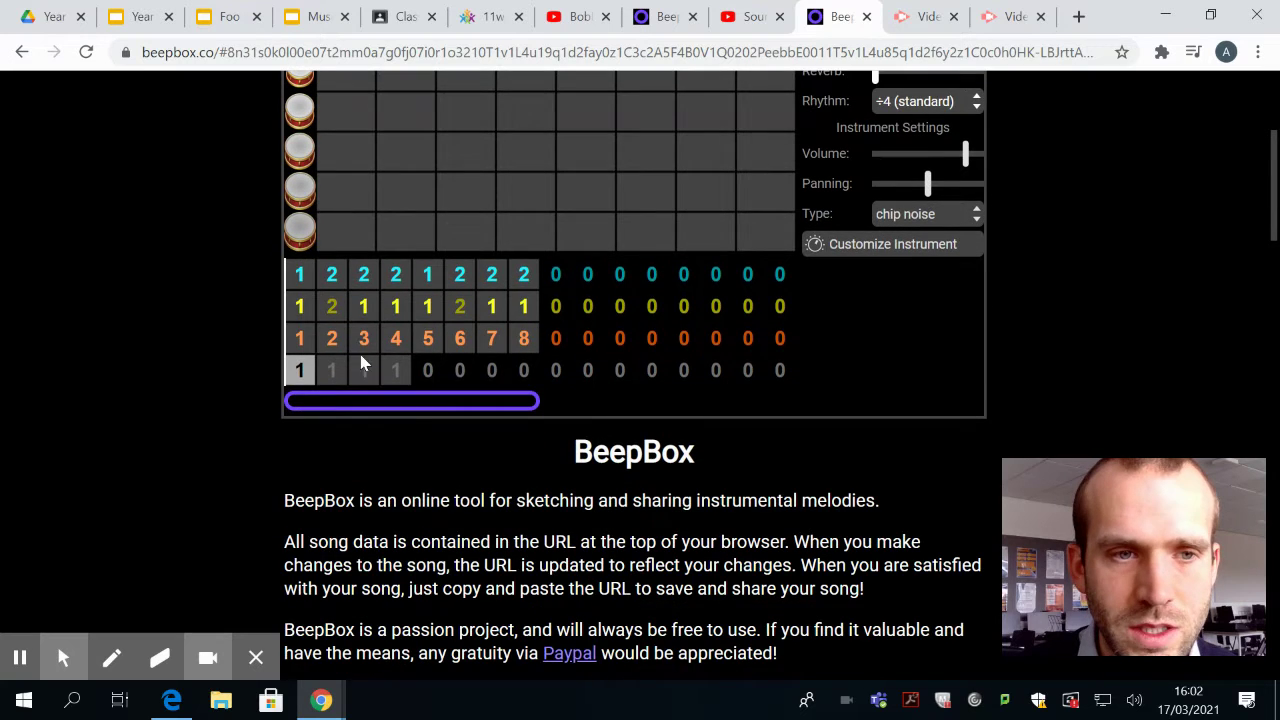
{"action": "scroll", "coordinate": [360, 300], "scroll_direction": "up", "scroll_amount": 2}
{"action": "scroll", "coordinate": [350, 268], "scroll_direction": "up", "scroll_amount": 1}
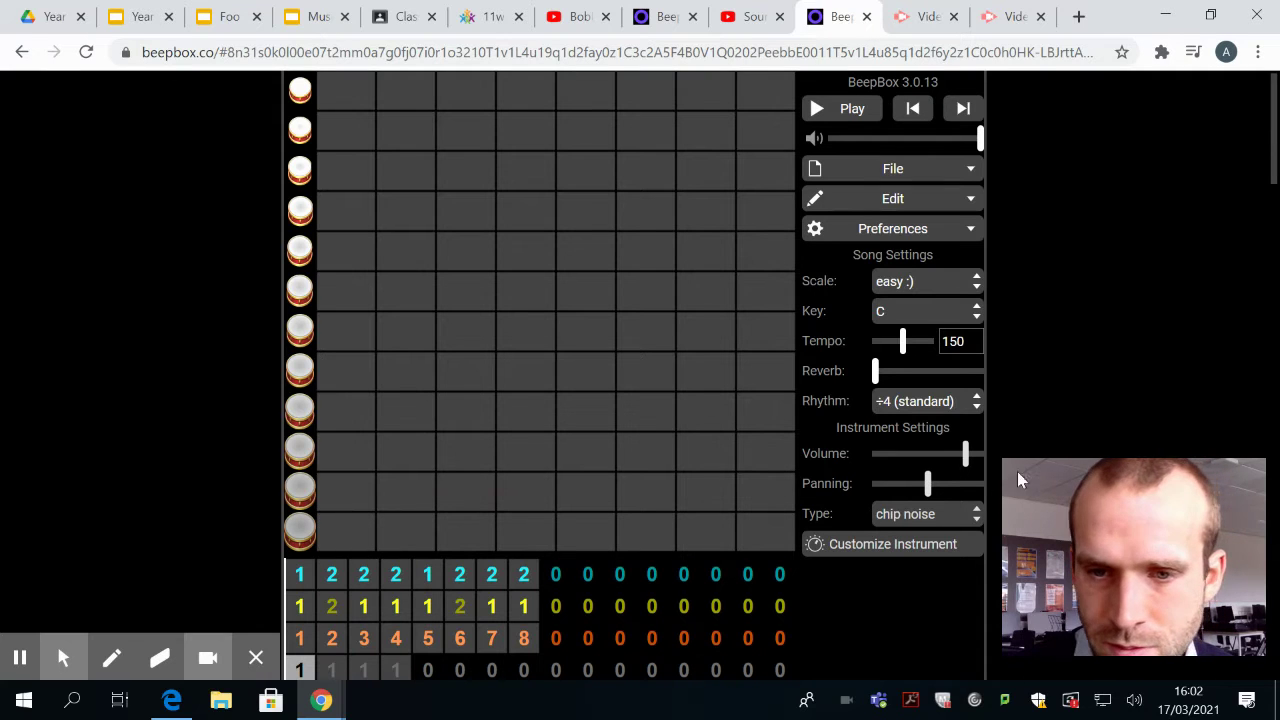
Set the drum instrument to the reverse cymbal preset after briefly trying standard drumset
{"action": "left_click", "coordinate": [928, 521]}
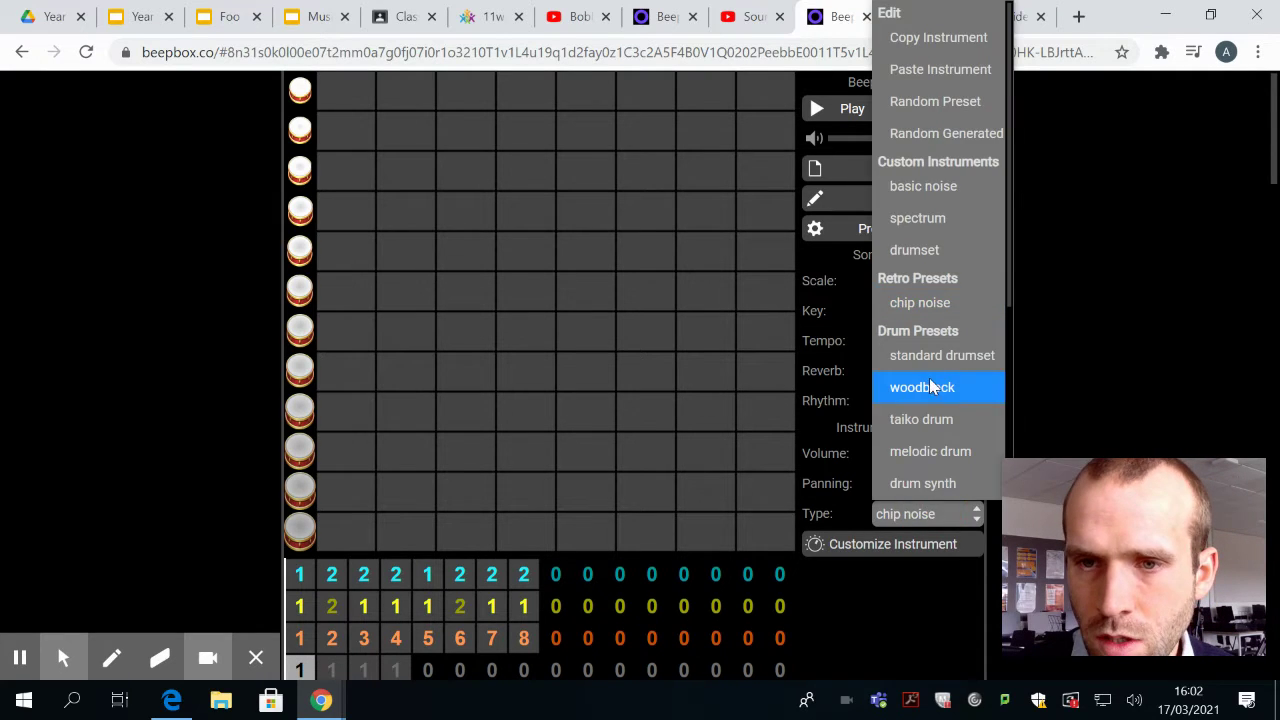
{"action": "left_click", "coordinate": [922, 356]}
{"action": "left_click", "coordinate": [930, 514]}
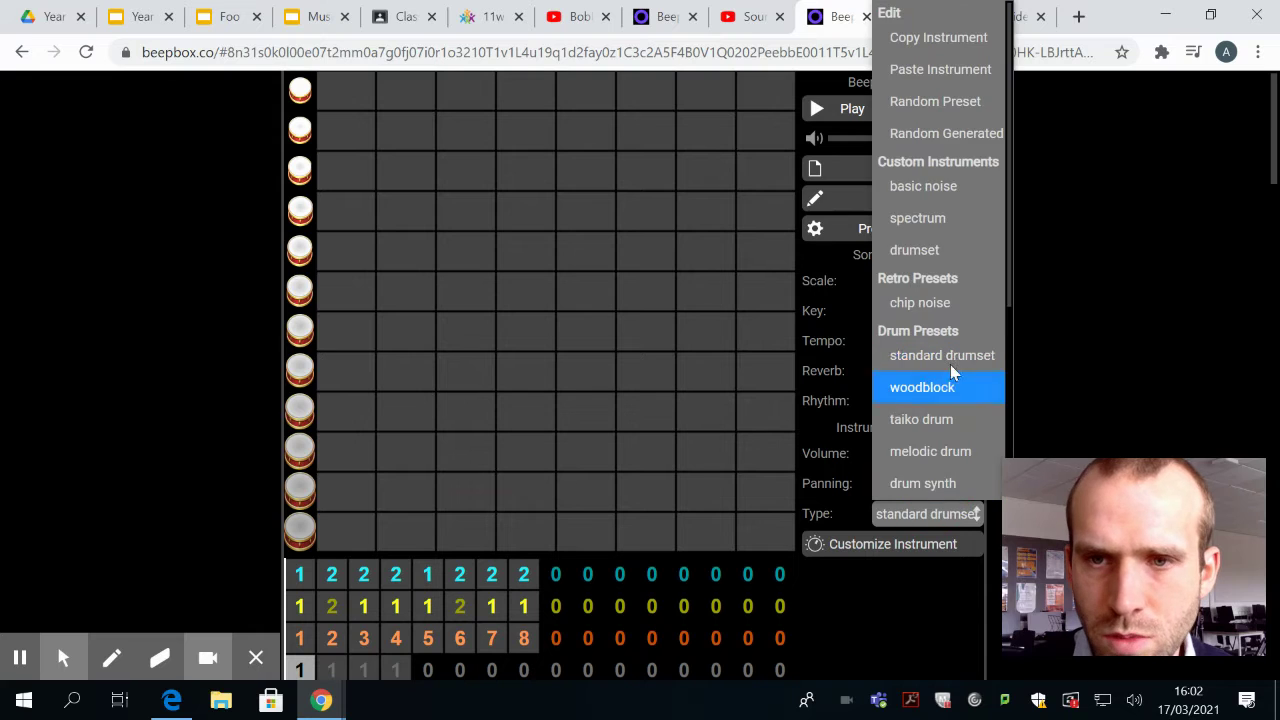
{"action": "scroll", "coordinate": [941, 110], "scroll_direction": "down", "scroll_amount": 3}
{"action": "scroll", "coordinate": [941, 106], "scroll_direction": "up", "scroll_amount": 3}
{"action": "scroll", "coordinate": [894, 405], "scroll_direction": "down", "scroll_amount": 1}
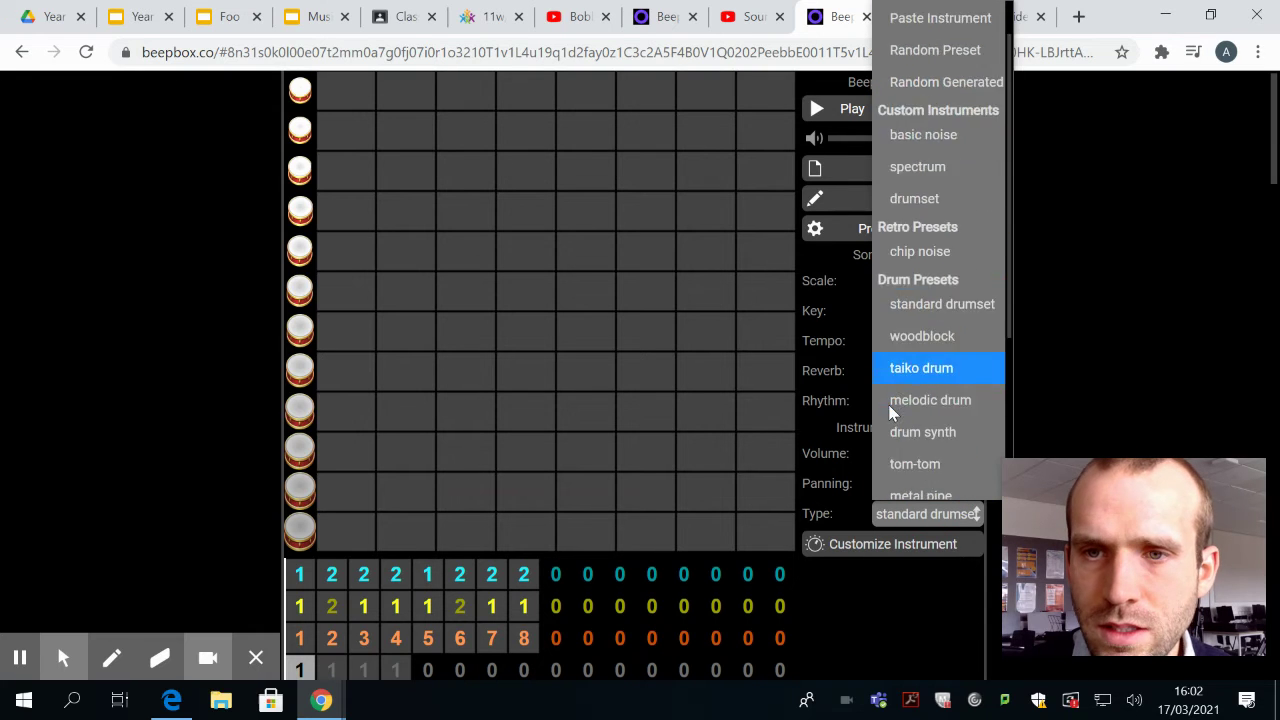
{"action": "scroll", "coordinate": [941, 365], "scroll_direction": "down", "scroll_amount": 2}
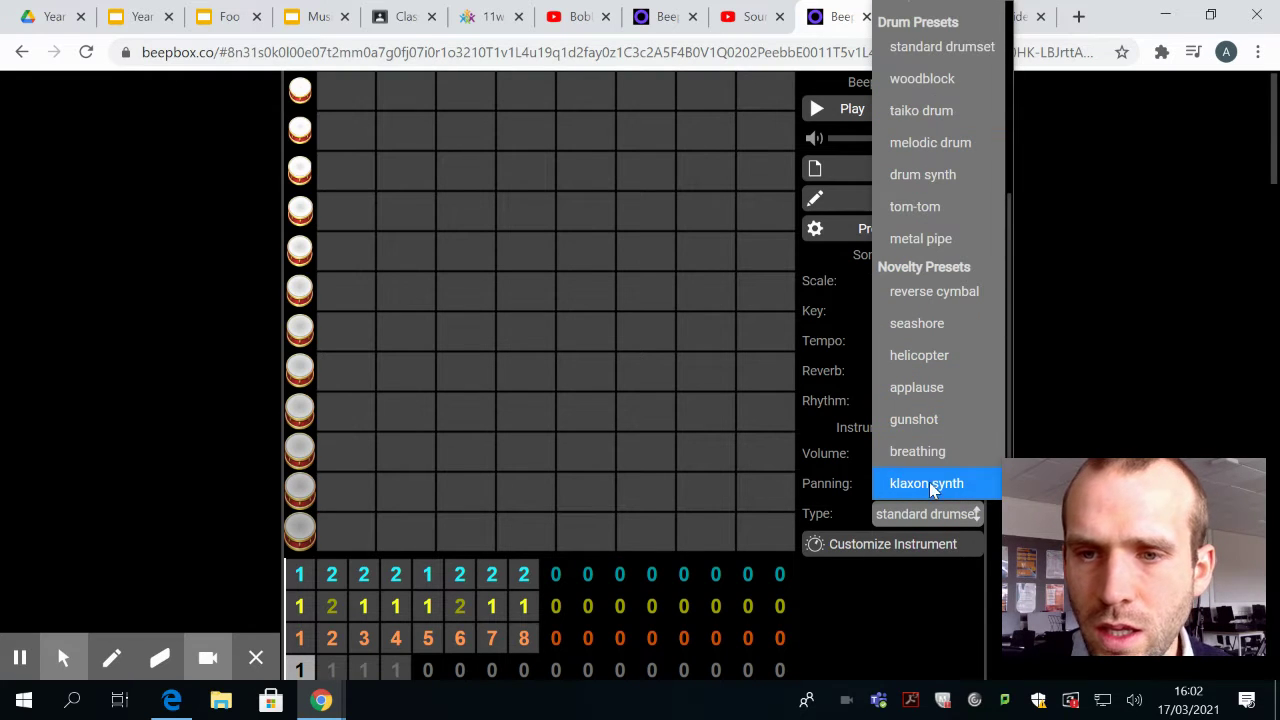
{"action": "scroll", "coordinate": [941, 355], "scroll_direction": "up", "scroll_amount": 2}
{"action": "scroll", "coordinate": [925, 458], "scroll_direction": "down", "scroll_amount": 2}
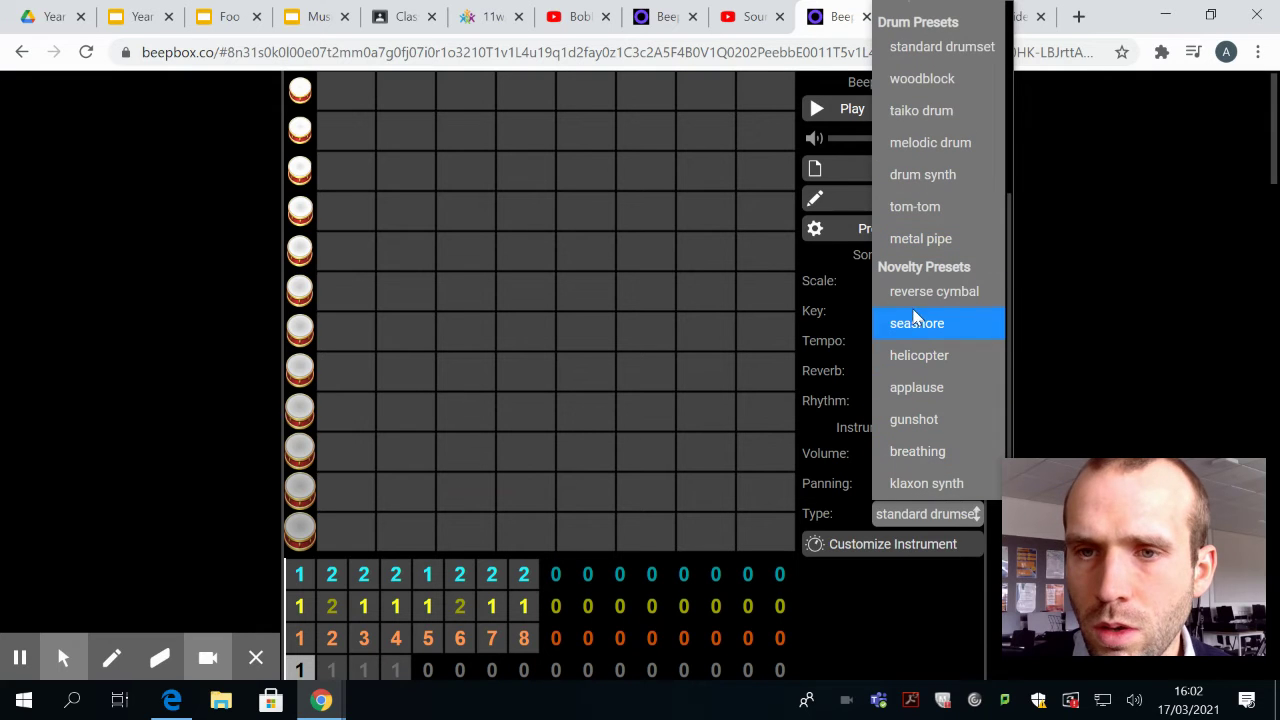
{"action": "left_click", "coordinate": [921, 292]}
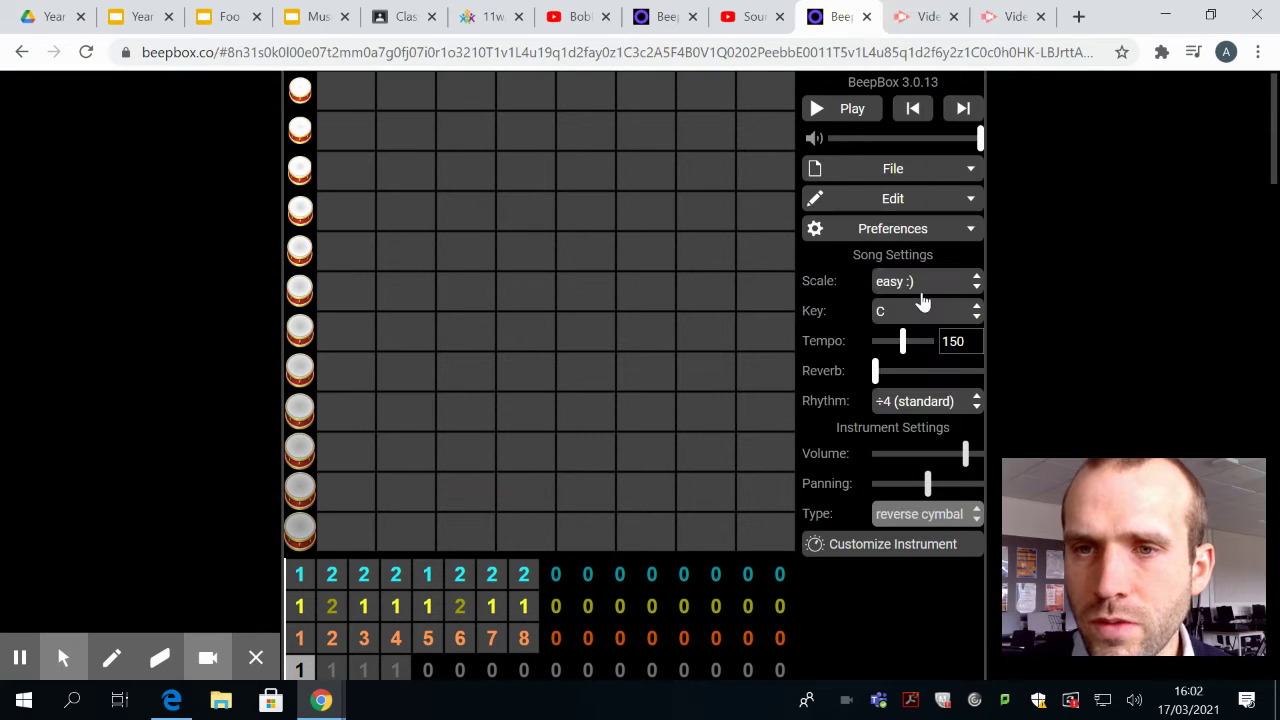
Draw a reverse-cymbal note spanning the whole first drum bar and preview it
{"action": "left_click", "coordinate": [340, 530]}
{"action": "left_click_drag", "start_coordinate": [447, 545], "coordinate": [766, 537]}
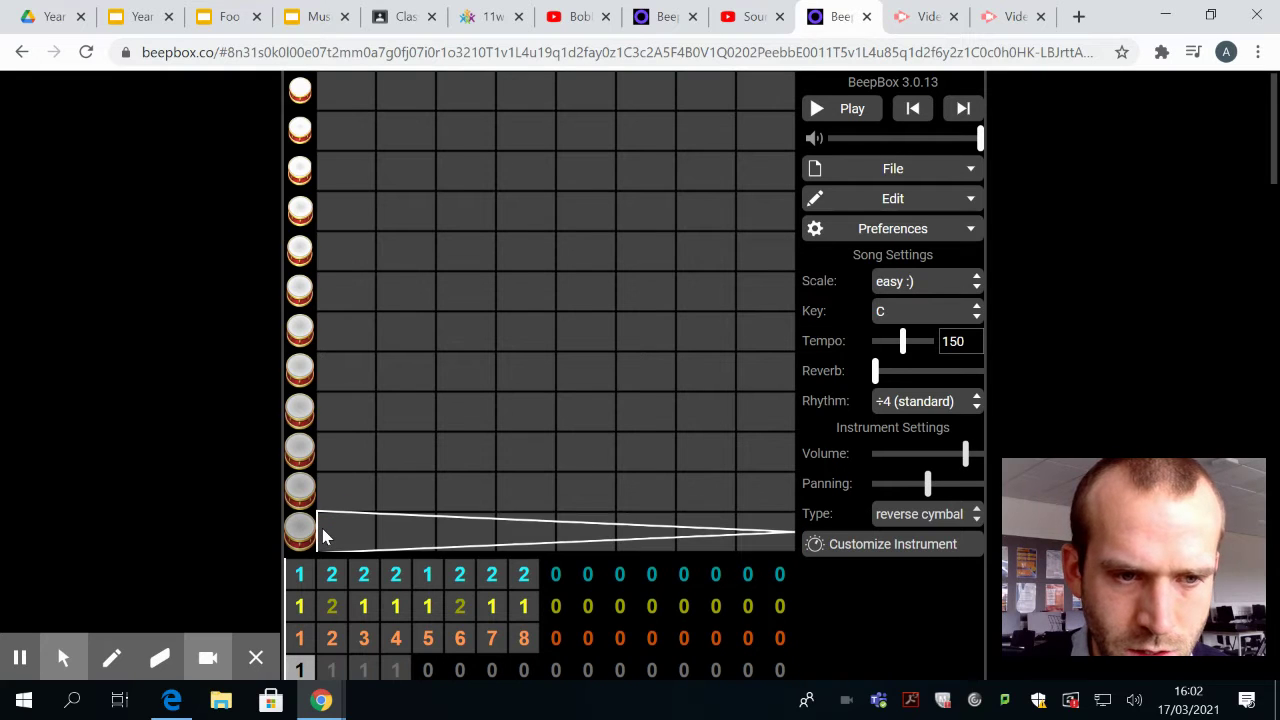
{"action": "key", "text": "space"}
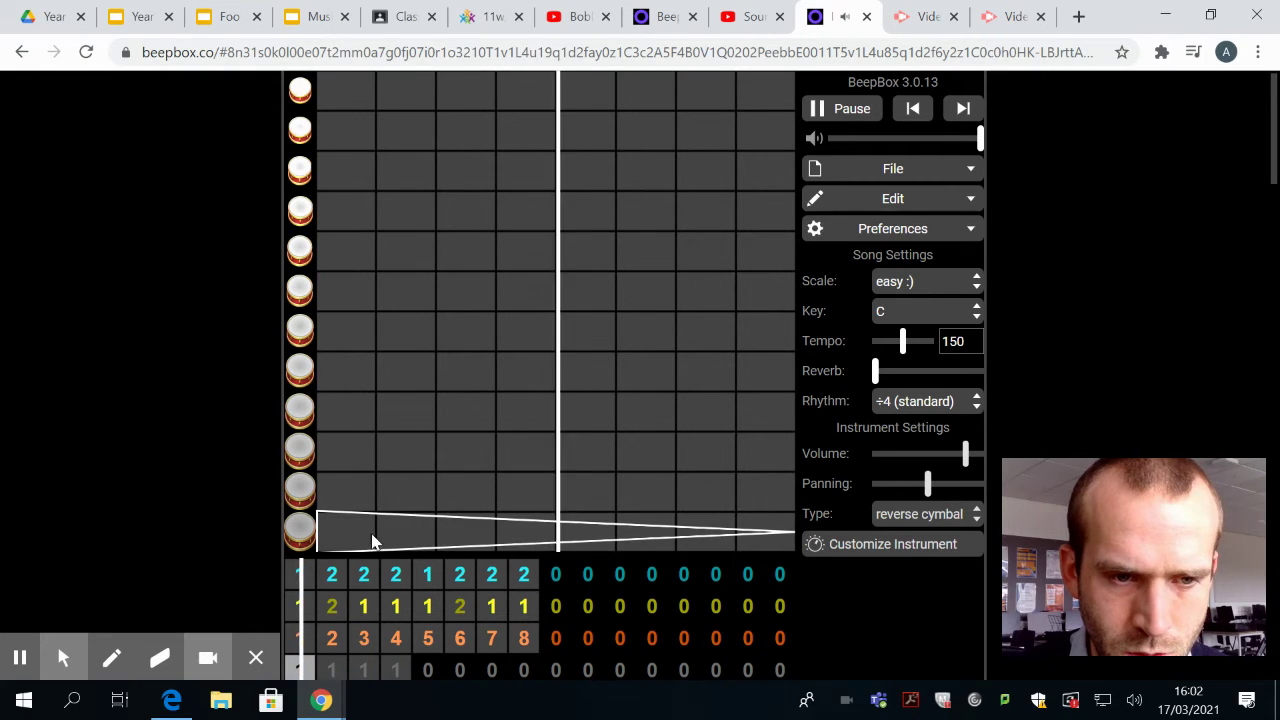
{"action": "key", "text": "space"}
{"action": "key", "text": "space"}
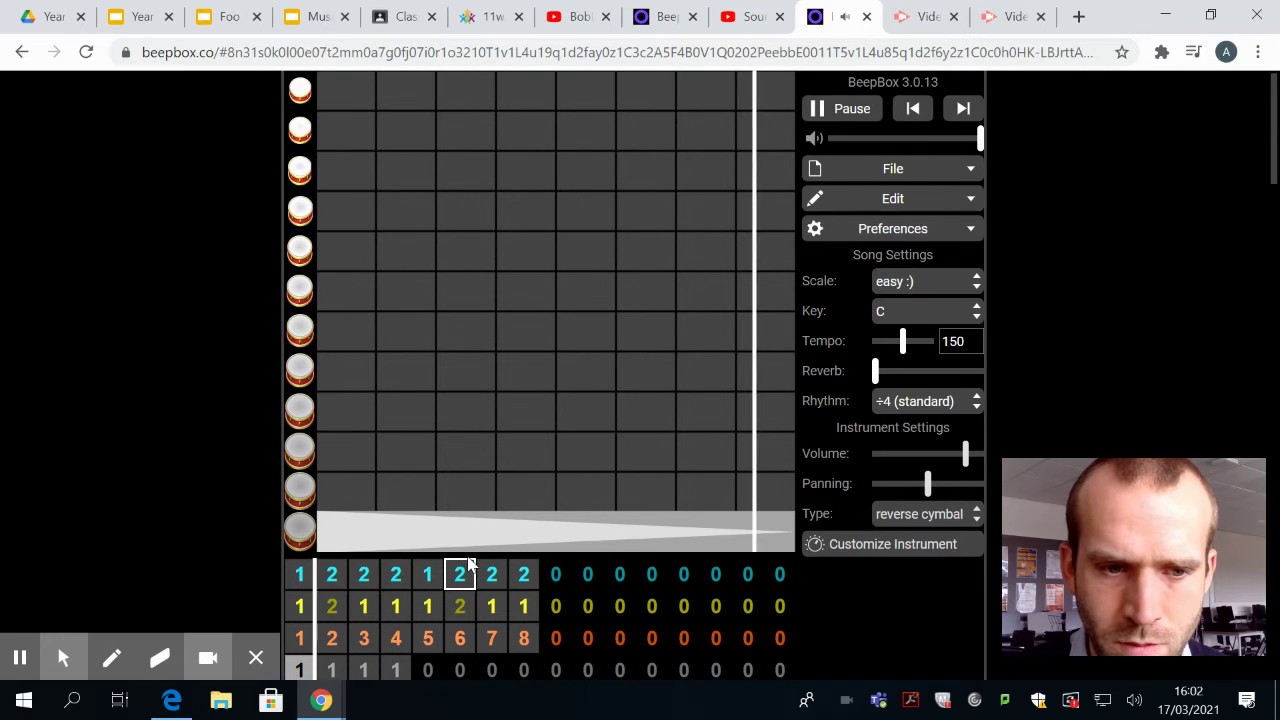
Move the full-bar note from the bottom drum row to the third row and play it
{"action": "key", "text": "space"}
{"action": "scroll", "coordinate": [386, 183], "scroll_direction": "down", "scroll_amount": 1}
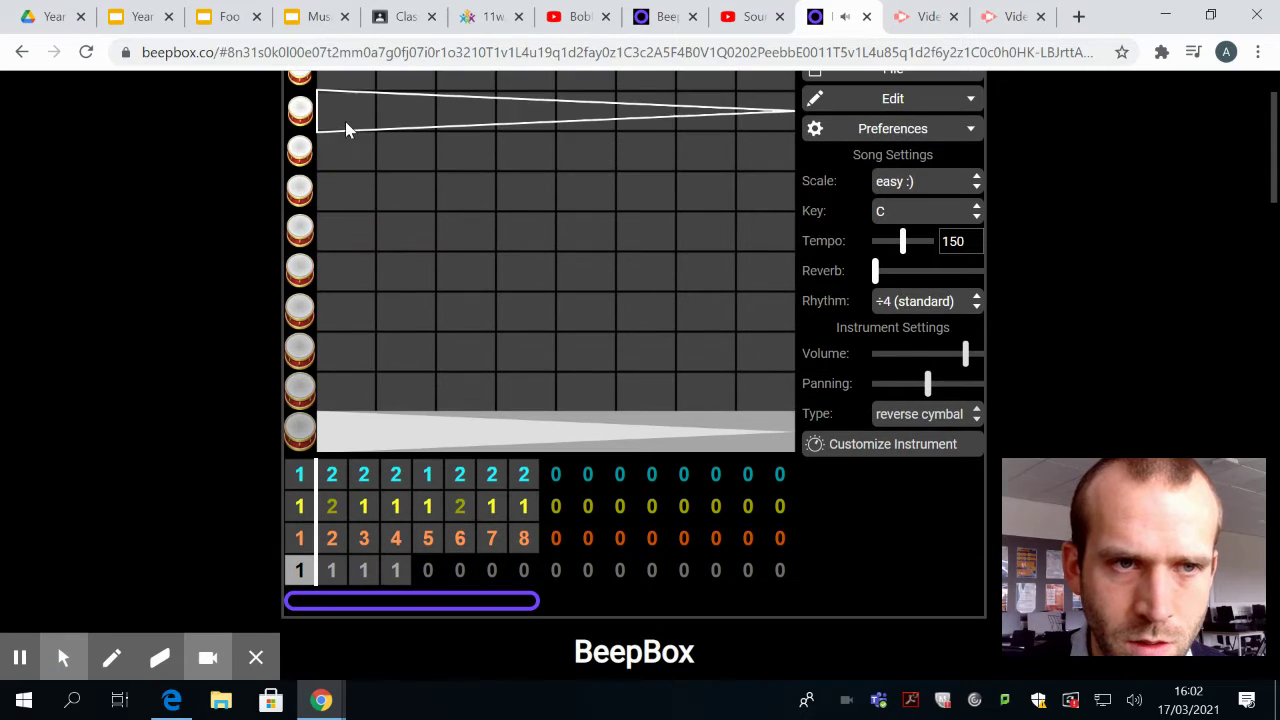
{"action": "scroll", "coordinate": [345, 150], "scroll_direction": "up", "scroll_amount": 1}
{"action": "left_click", "coordinate": [337, 172]}
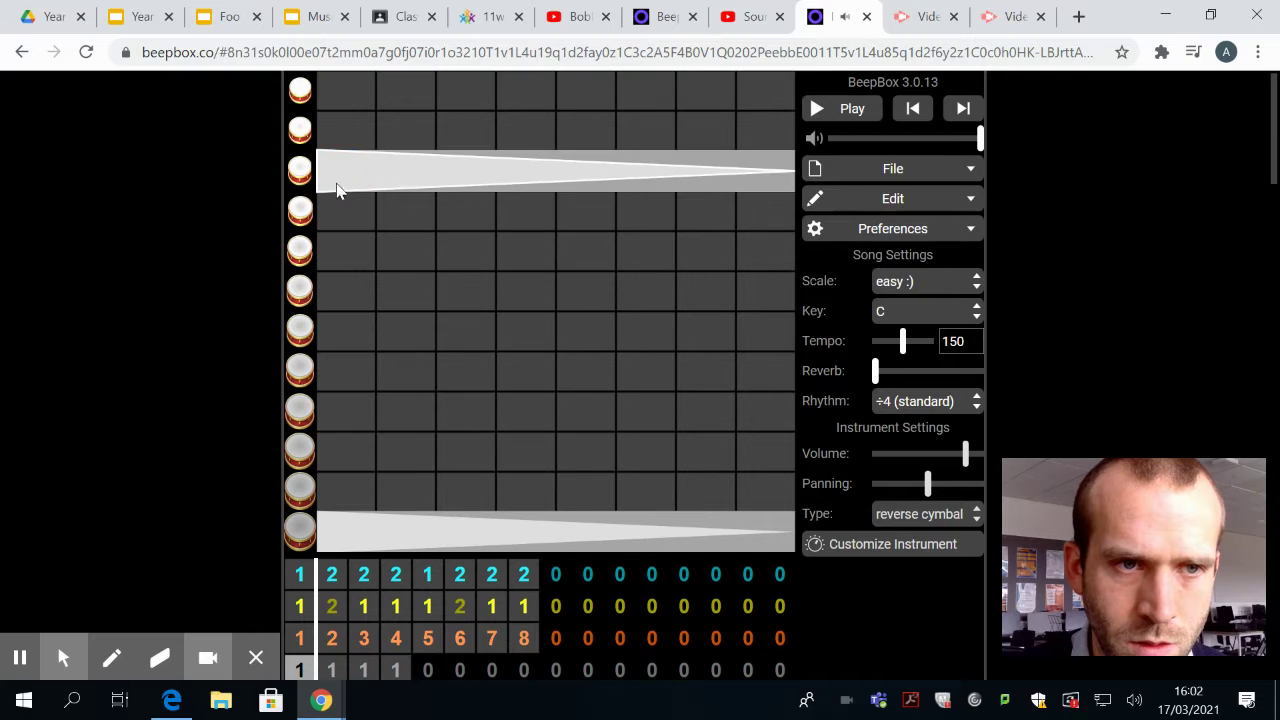
{"action": "left_click", "coordinate": [337, 537]}
{"action": "key", "text": "space"}
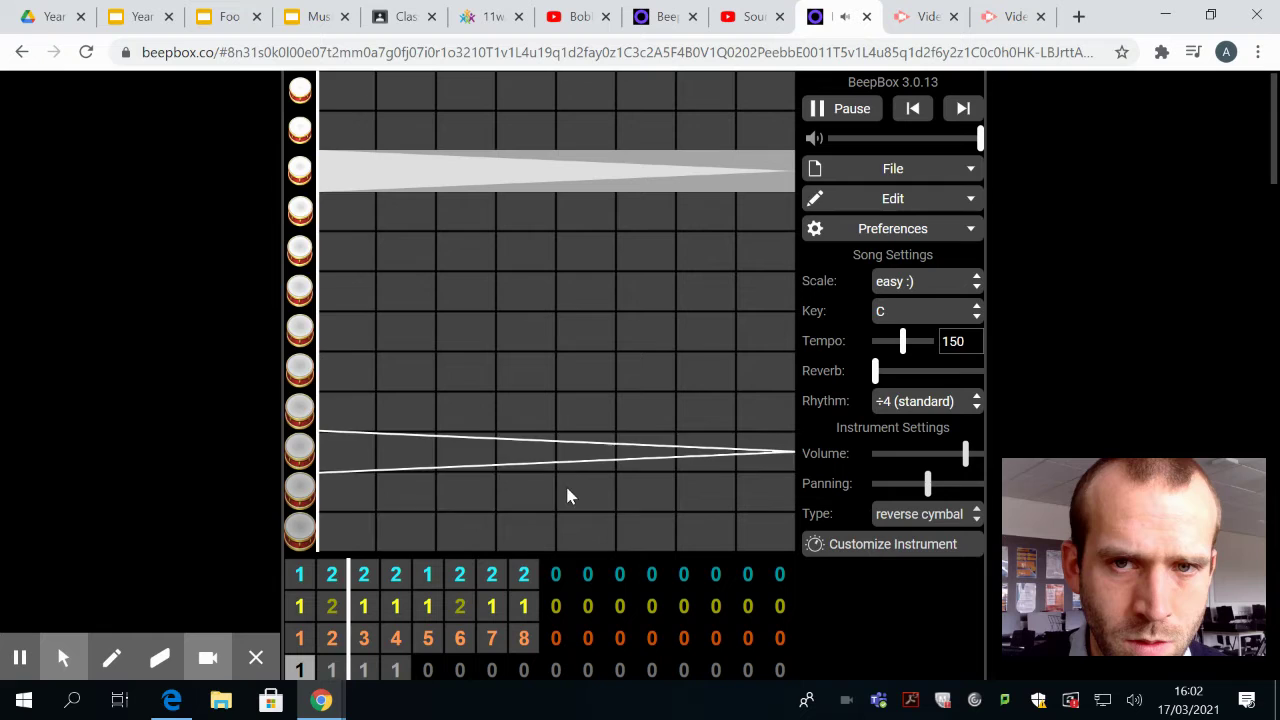
Assign drum pattern 2 to the drum channel's second bar
{"action": "scroll", "coordinate": [450, 325], "scroll_direction": "down", "scroll_amount": 3}
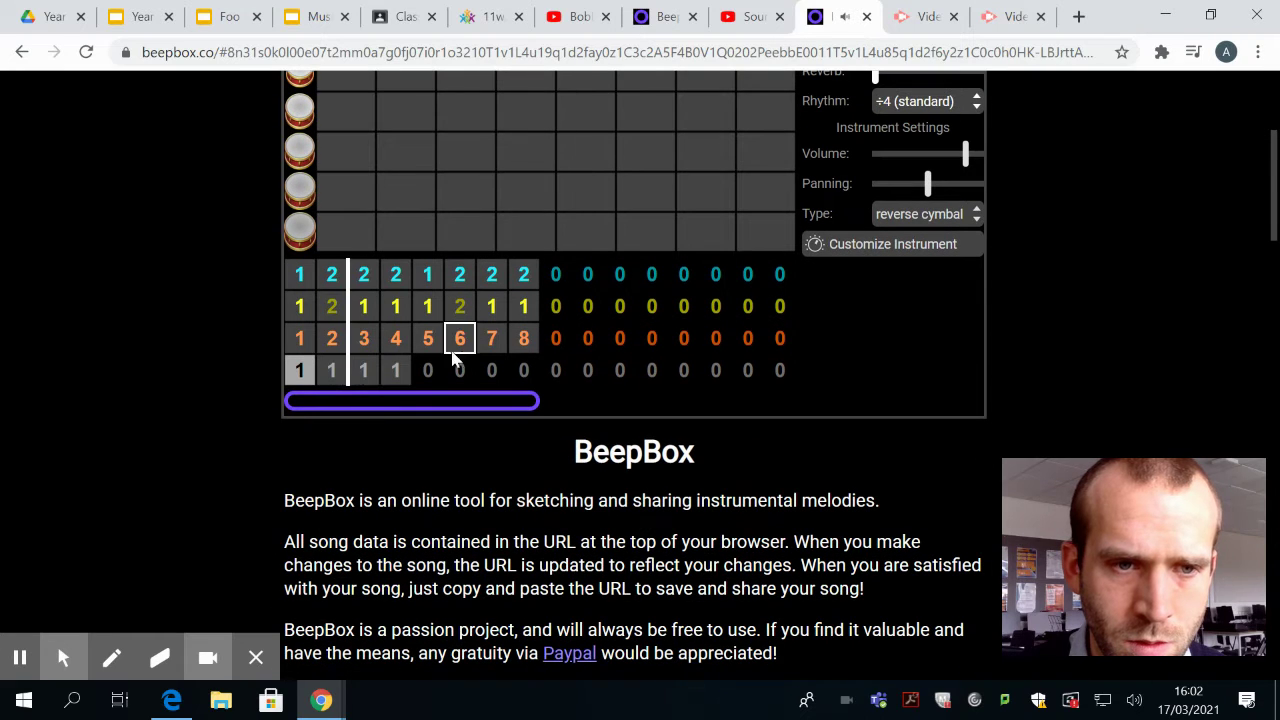
{"action": "scroll", "coordinate": [560, 282], "scroll_direction": "up", "scroll_amount": 1}
{"action": "left_click", "coordinate": [340, 472]}
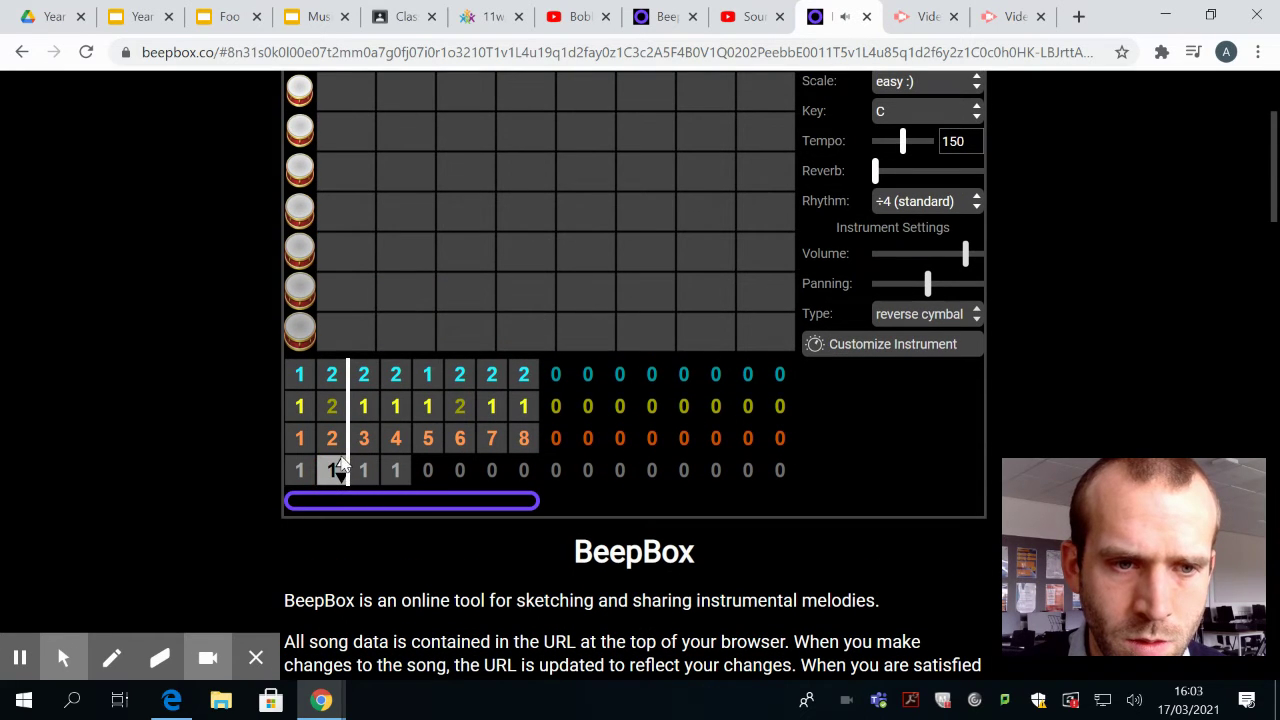
{"action": "key", "text": "2"}
Give drum pattern 2 a full-bar note on the top drum row and play the song
{"action": "scroll", "coordinate": [403, 305], "scroll_direction": "up", "scroll_amount": 2}
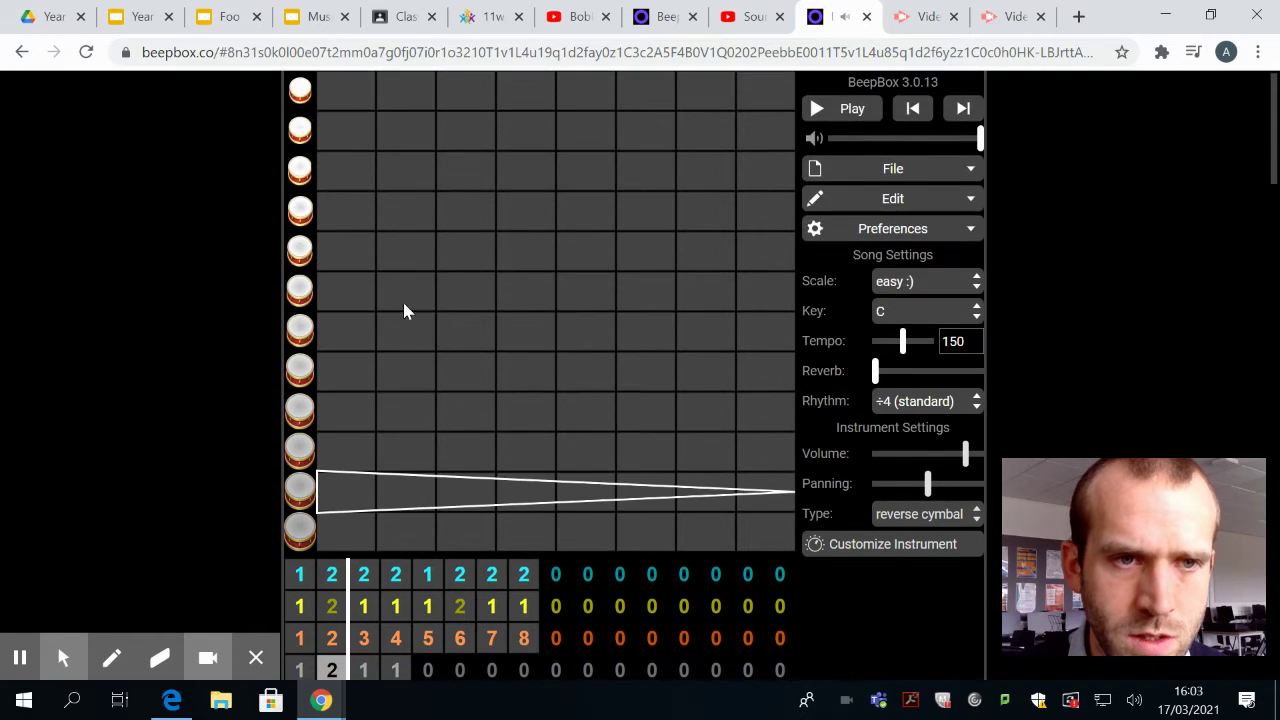
{"action": "left_click", "coordinate": [364, 106]}
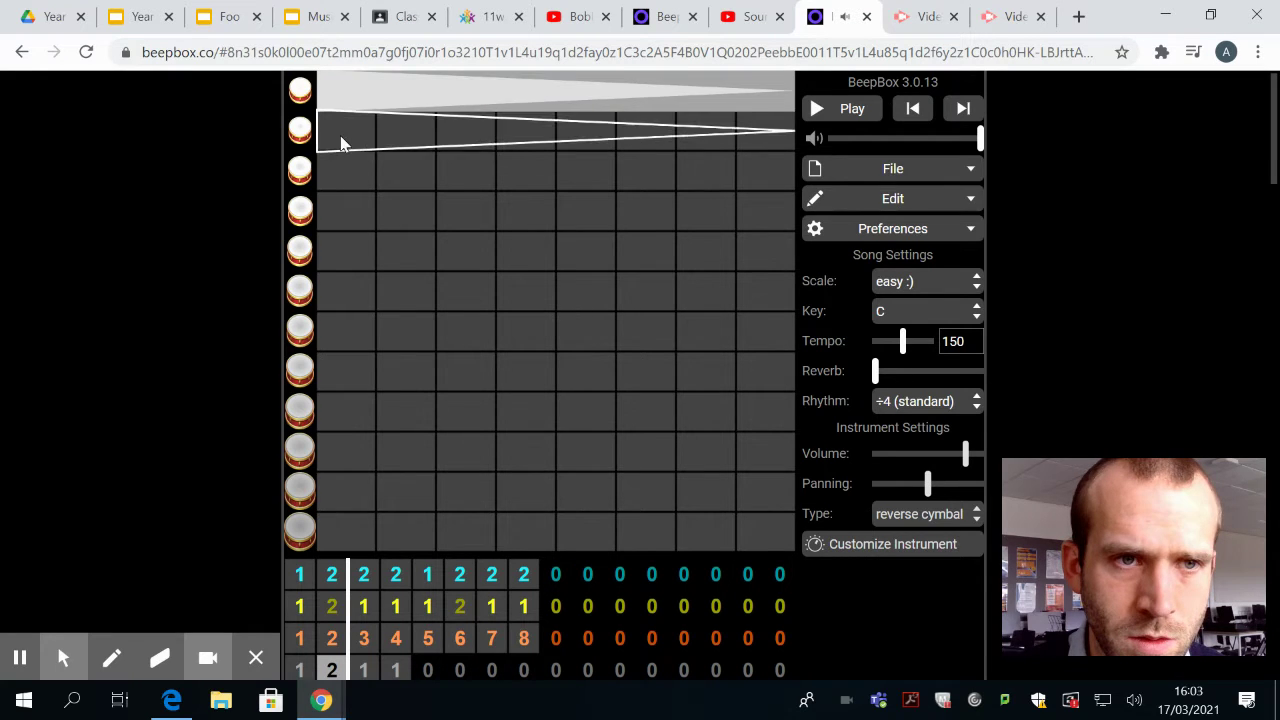
{"action": "left_click_drag", "start_coordinate": [340, 143], "coordinate": [772, 94]}
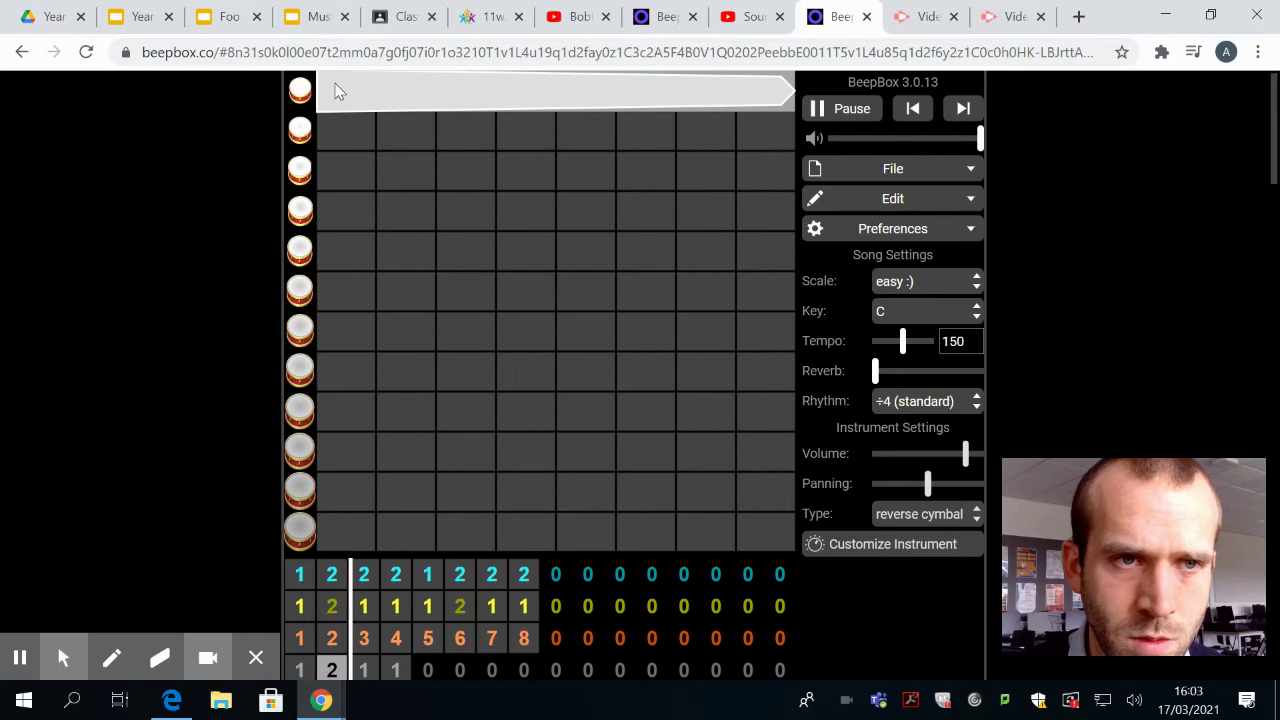
{"action": "key", "text": "space"}
{"action": "left_click", "coordinate": [488, 670]}
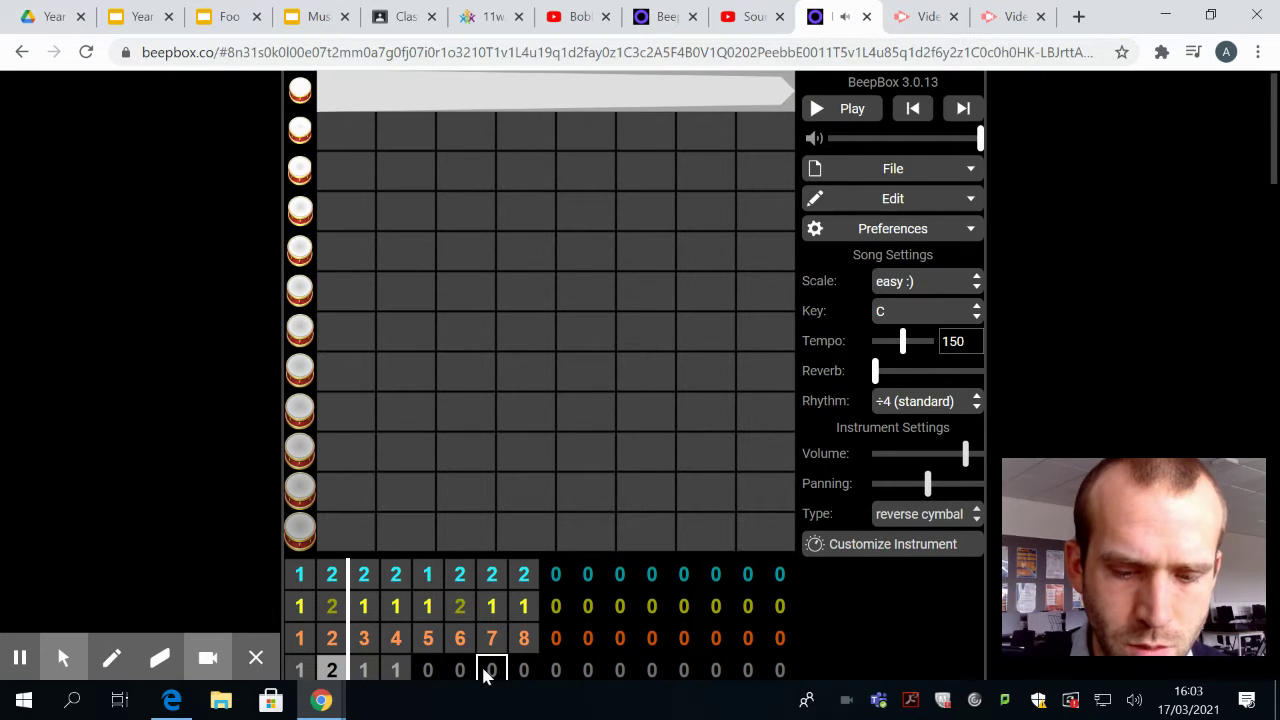
{"action": "key", "text": "space"}
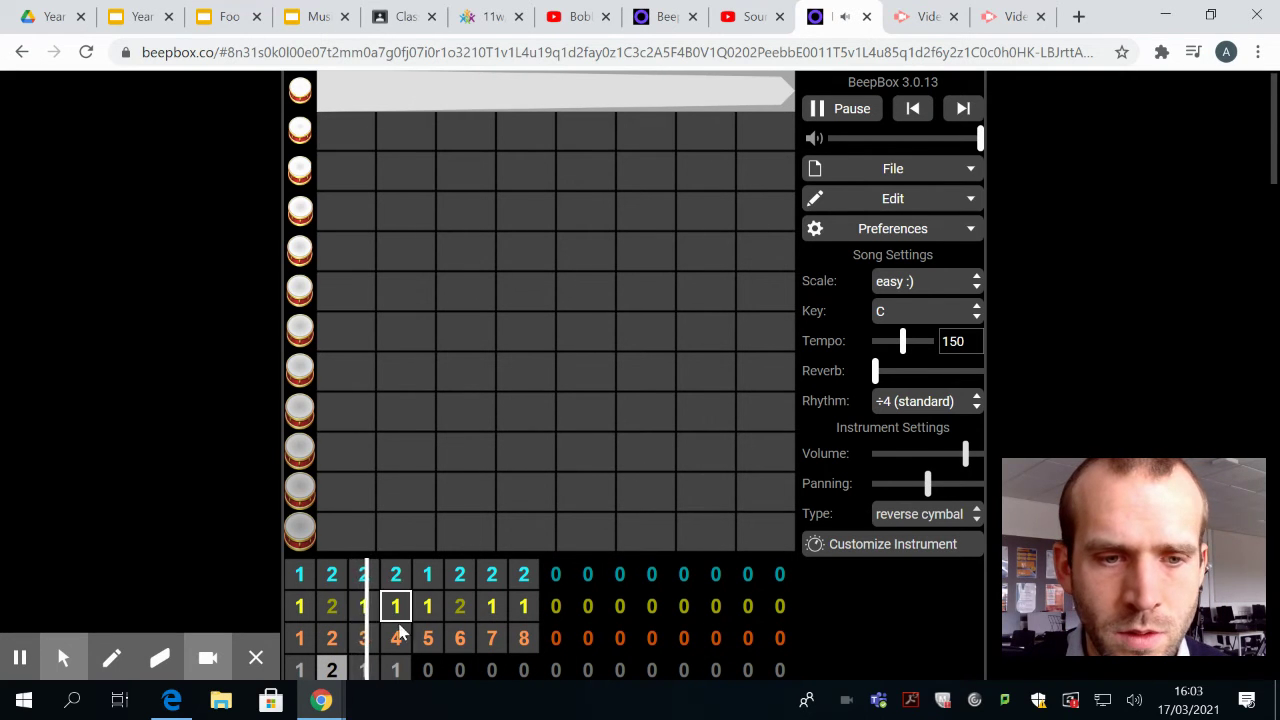
{"action": "key", "text": "space"}
Assign alternating patterns to drum bars 4–8: 2, 1, 2, 1, 2
{"action": "scroll", "coordinate": [495, 620], "scroll_direction": "down", "scroll_amount": 1}
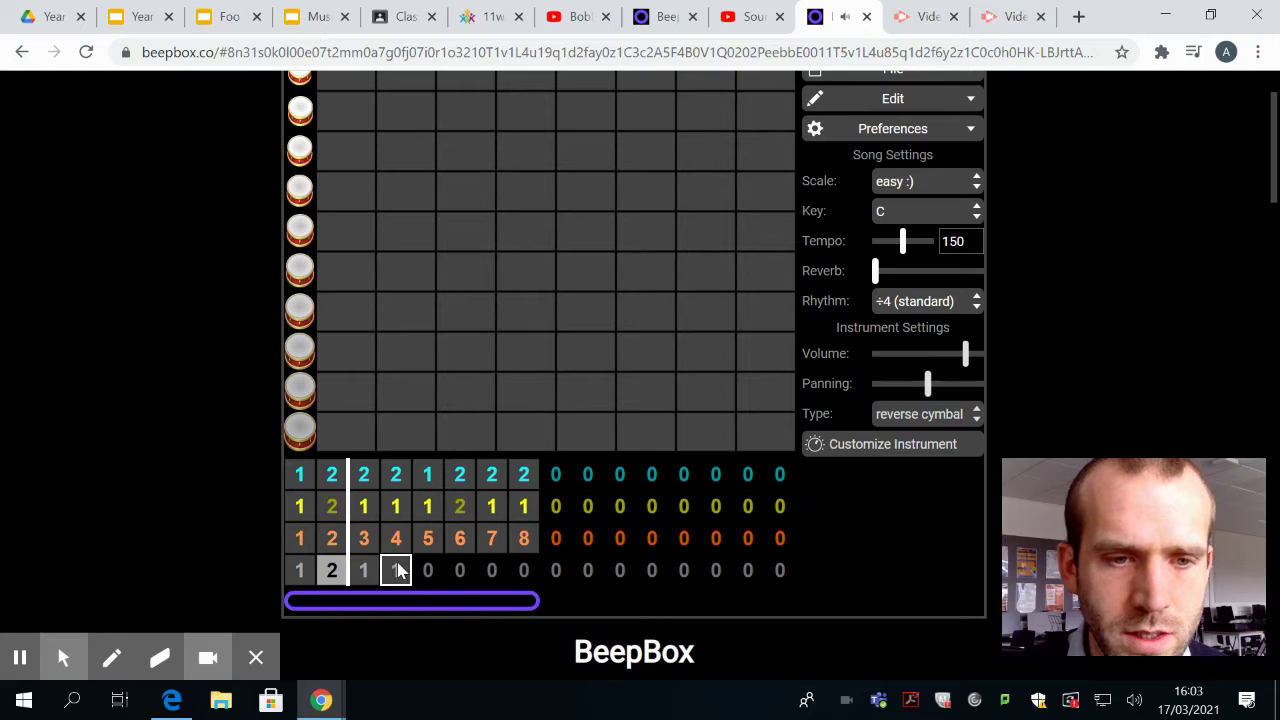
{"action": "left_click", "coordinate": [398, 570]}
{"action": "key", "text": "2"}
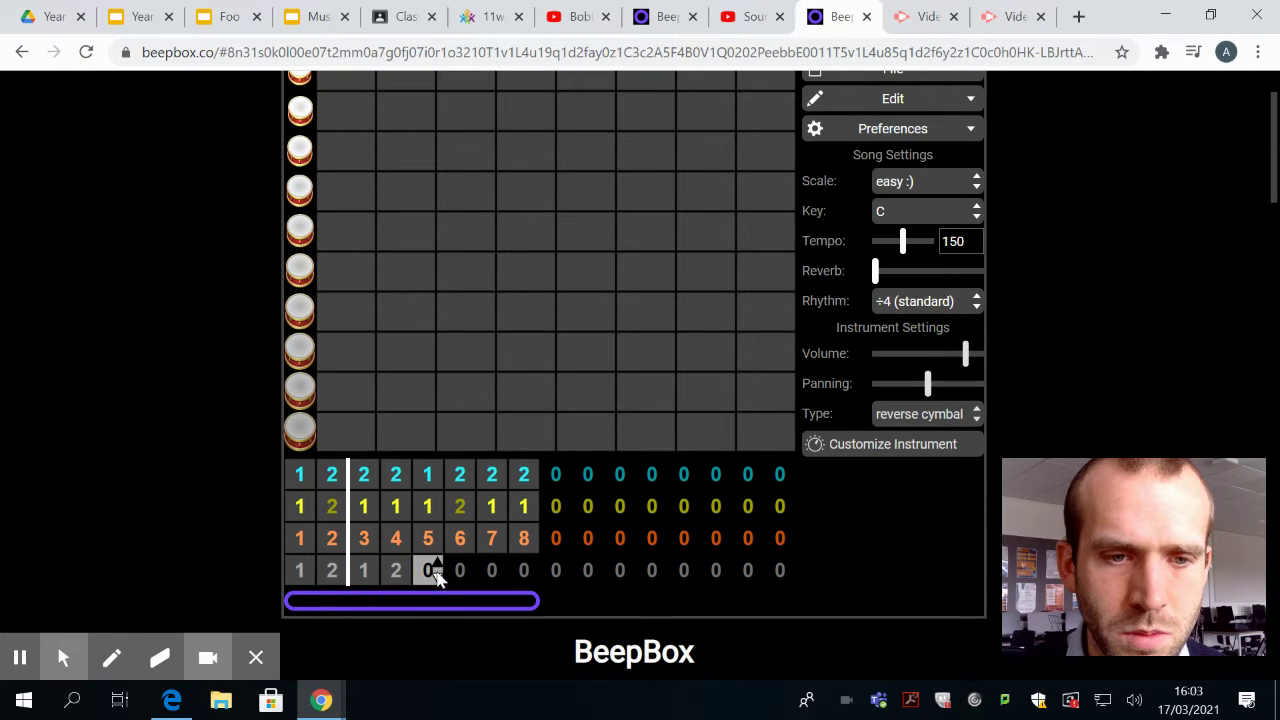
{"action": "left_click", "coordinate": [438, 568]}
{"action": "key", "text": "1"}
{"action": "left_click", "coordinate": [460, 570]}
{"action": "key", "text": "2"}
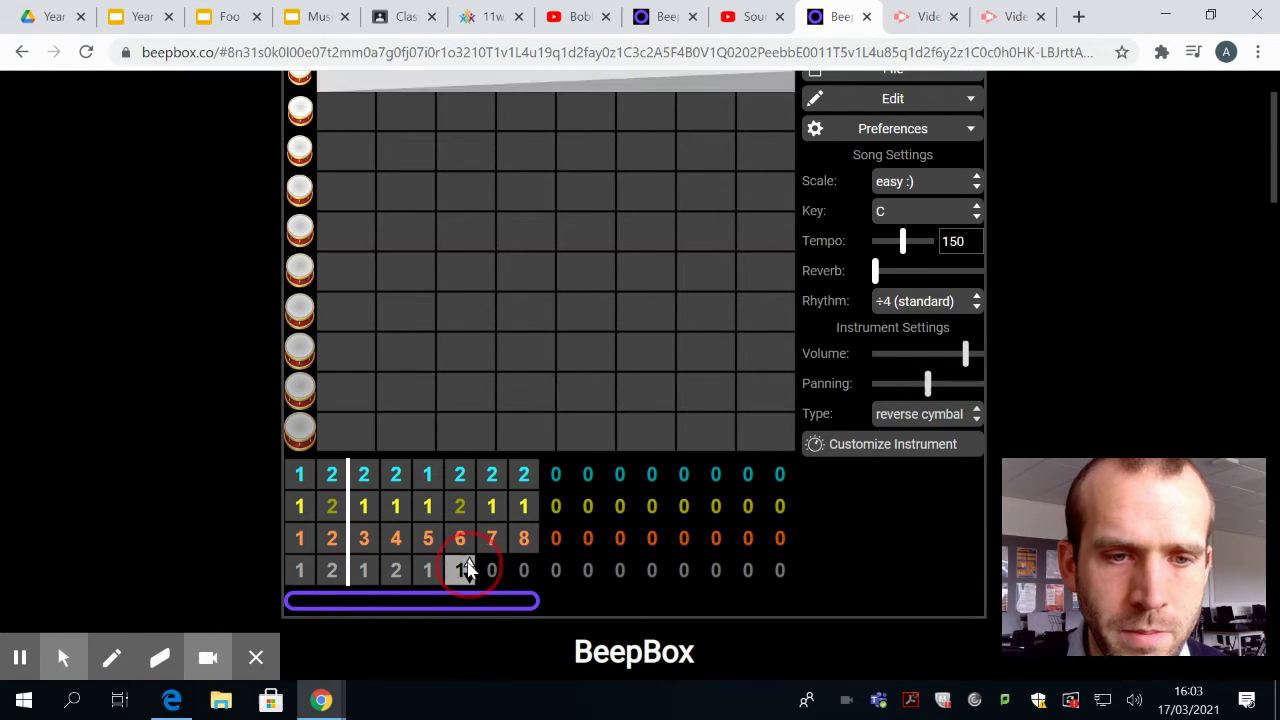
{"action": "left_click", "coordinate": [492, 570]}
{"action": "key", "text": "1"}
{"action": "left_click", "coordinate": [520, 570]}
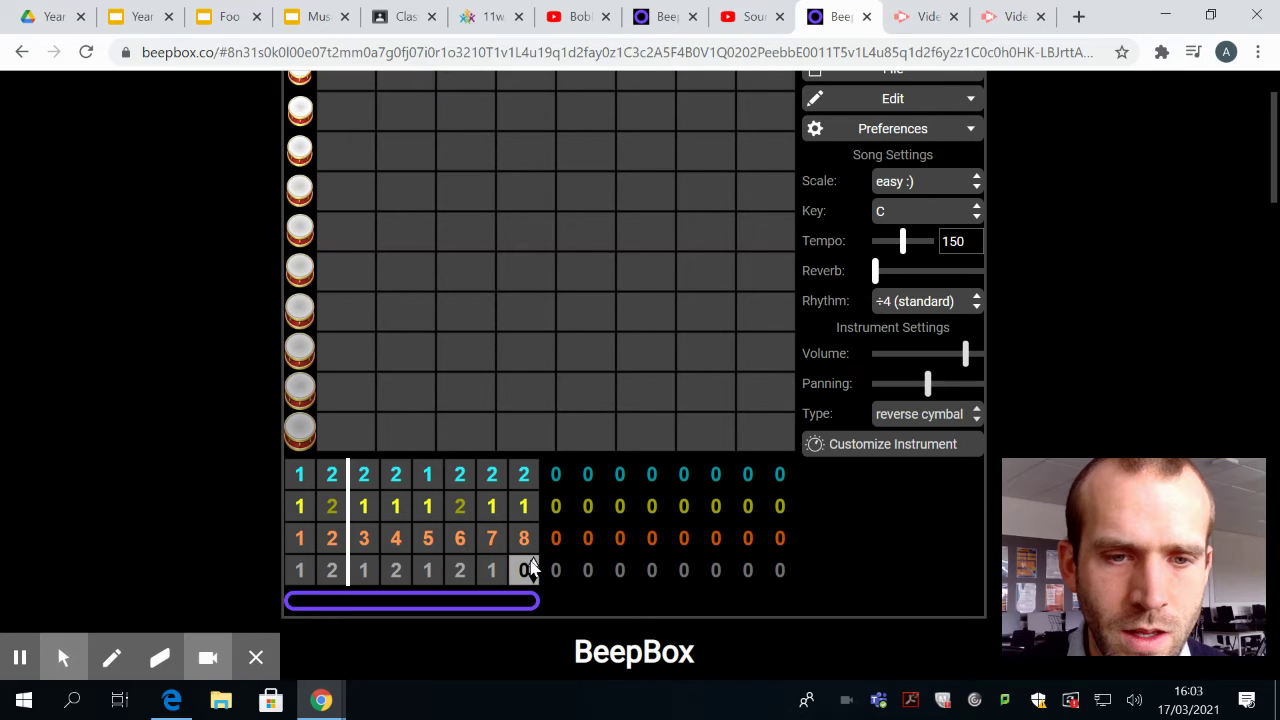
{"action": "key", "text": "2"}
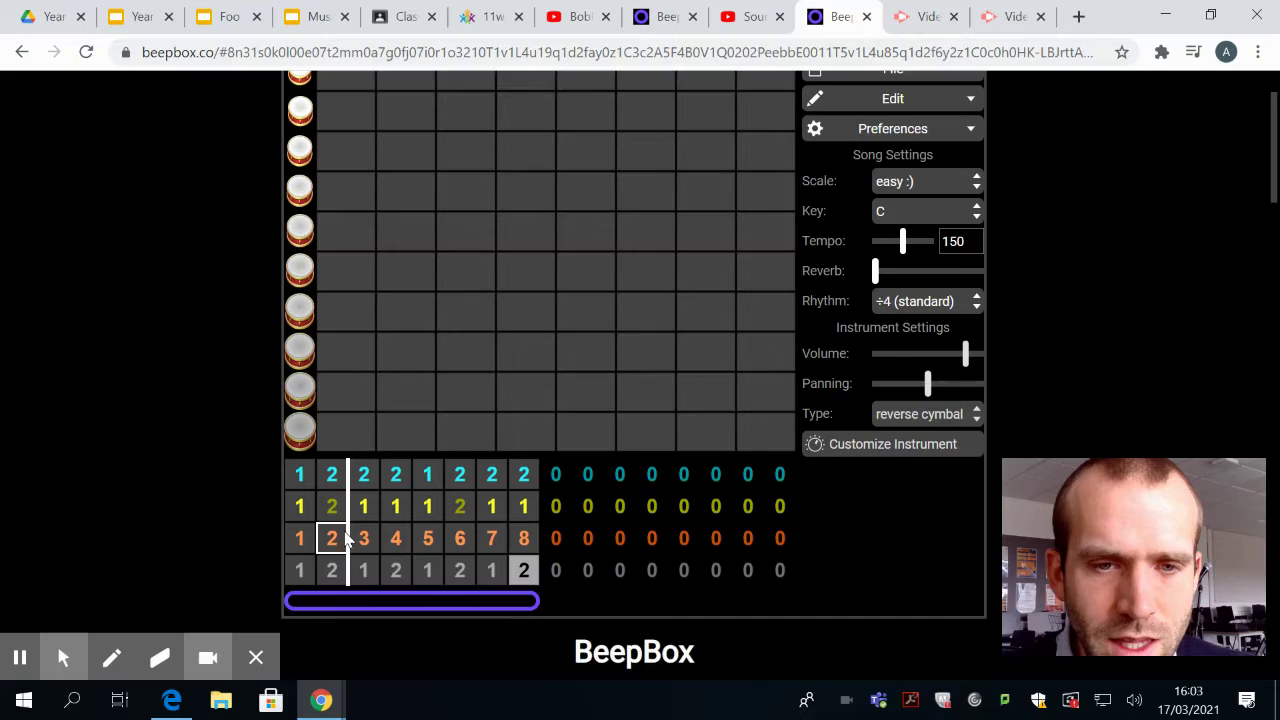
{"action": "scroll", "coordinate": [343, 534], "scroll_direction": "up", "scroll_amount": 1}
{"action": "scroll", "coordinate": [386, 500], "scroll_direction": "down", "scroll_amount": 4}
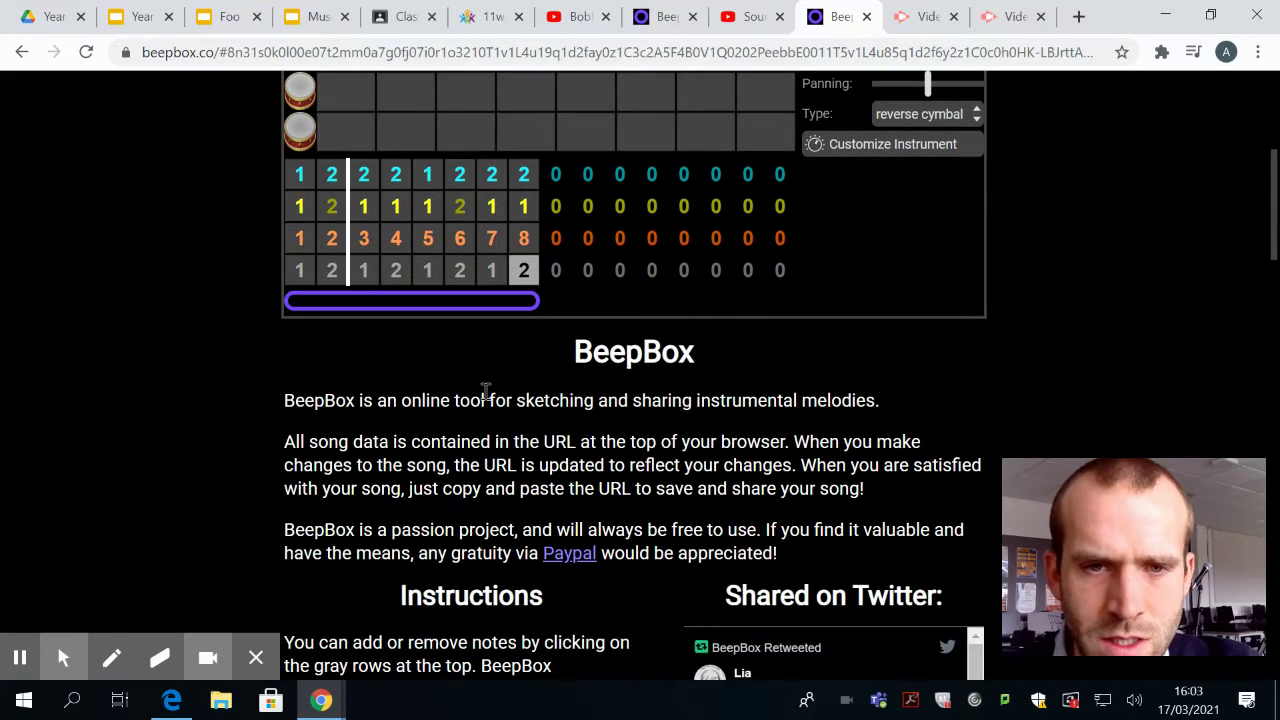
{"action": "scroll", "coordinate": [485, 391], "scroll_direction": "down", "scroll_amount": 3}
{"action": "scroll", "coordinate": [430, 458], "scroll_direction": "down", "scroll_amount": 2}
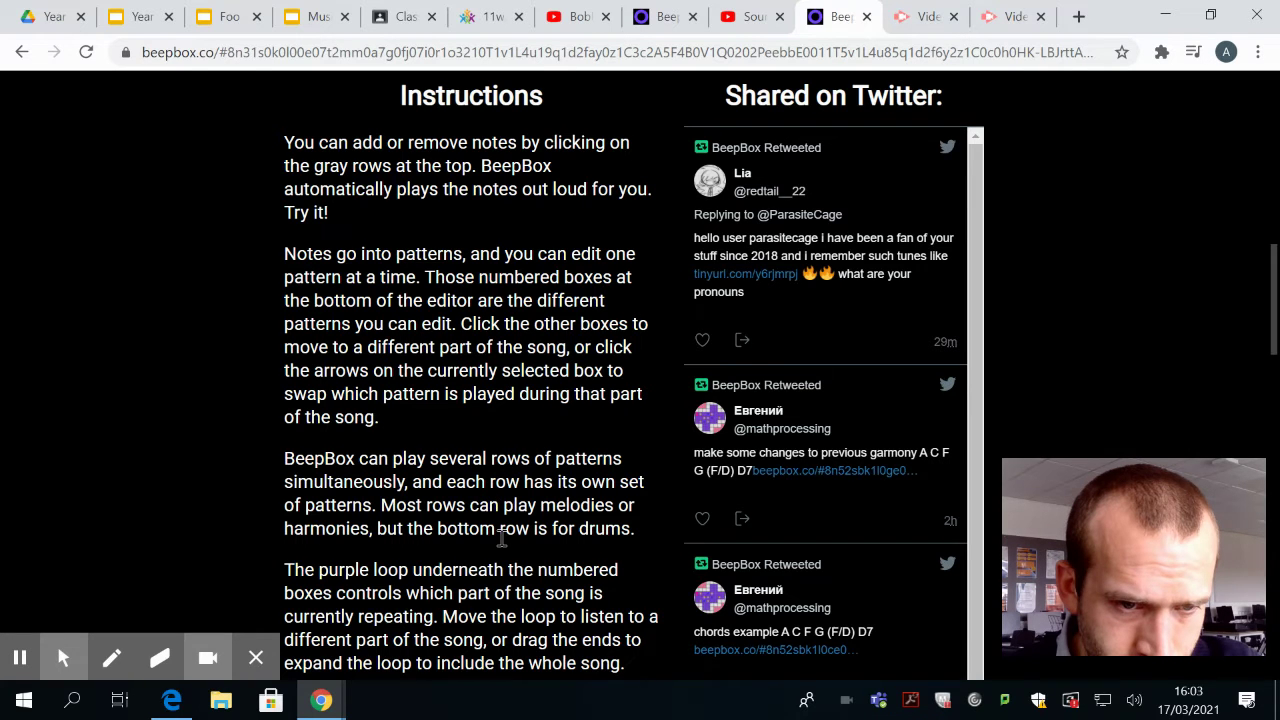
{"action": "scroll", "coordinate": [501, 537], "scroll_direction": "down", "scroll_amount": 1}
{"action": "scroll", "coordinate": [470, 460], "scroll_direction": "down", "scroll_amount": 3}
{"action": "scroll", "coordinate": [436, 386], "scroll_direction": "down", "scroll_amount": 1}
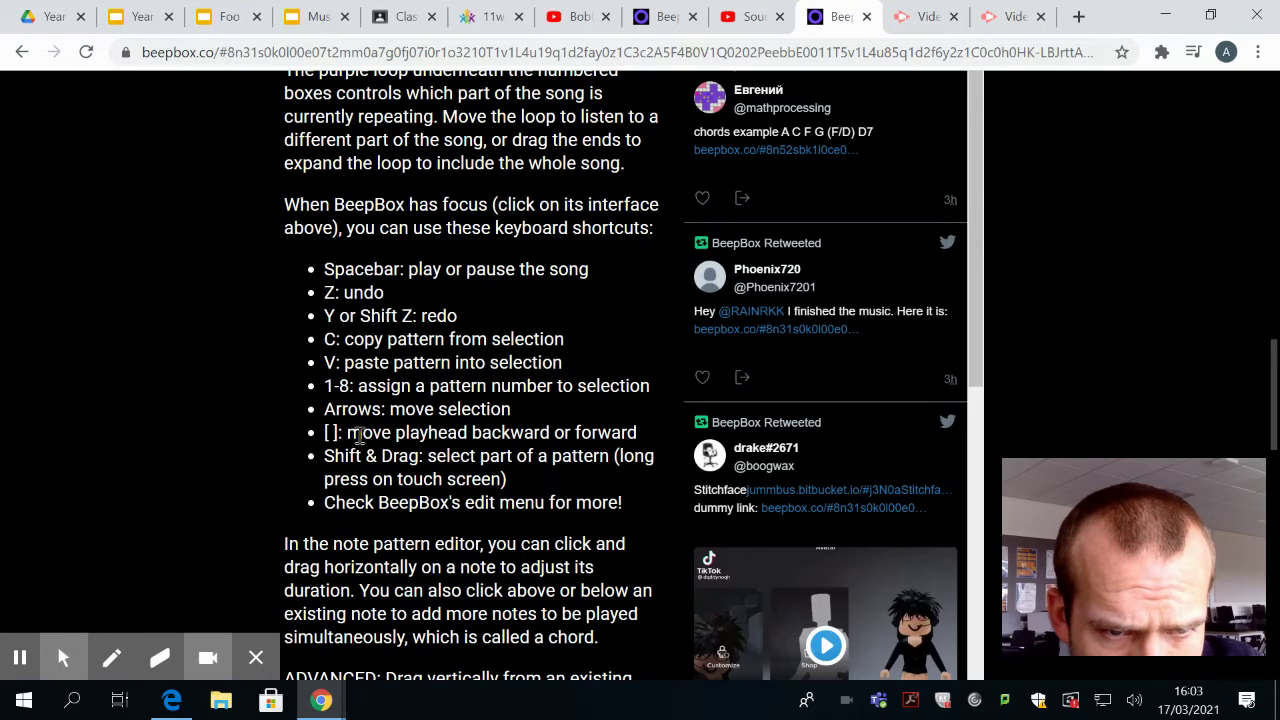
{"action": "scroll", "coordinate": [697, 223], "scroll_direction": "up", "scroll_amount": 6}
{"action": "scroll", "coordinate": [723, 230], "scroll_direction": "up", "scroll_amount": 6}
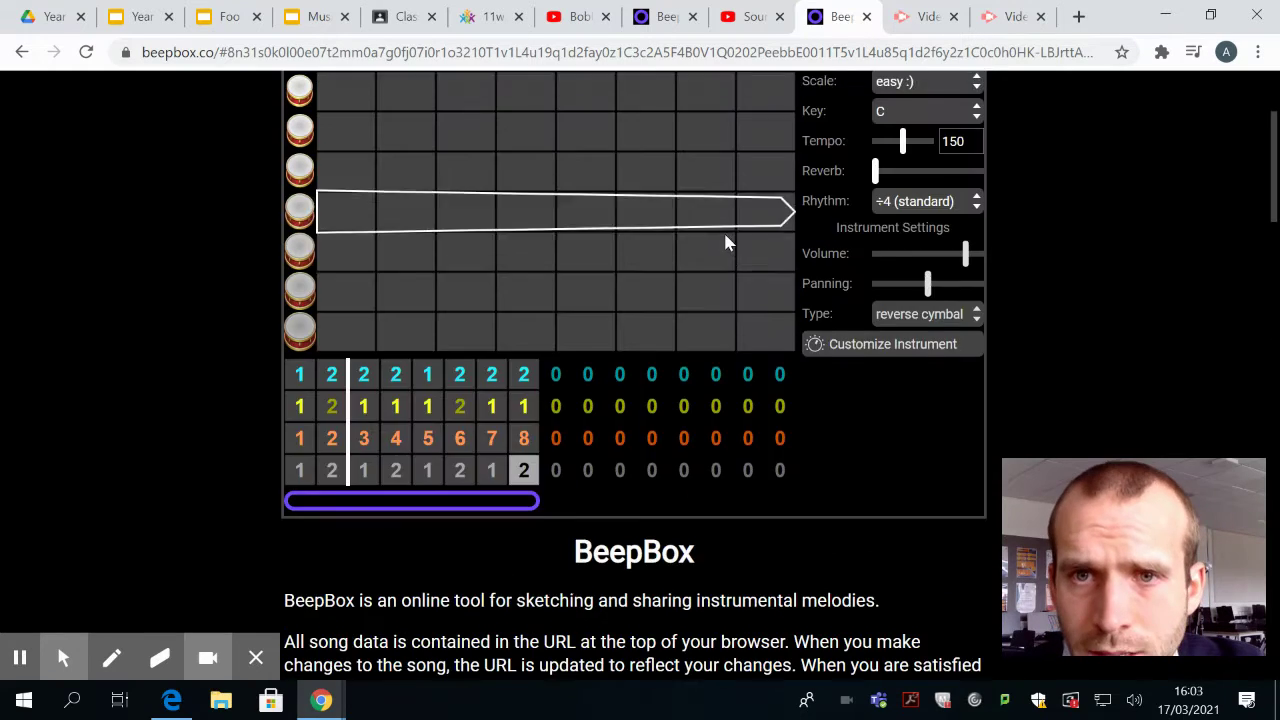
{"action": "scroll", "coordinate": [723, 230], "scroll_direction": "up", "scroll_amount": 2}
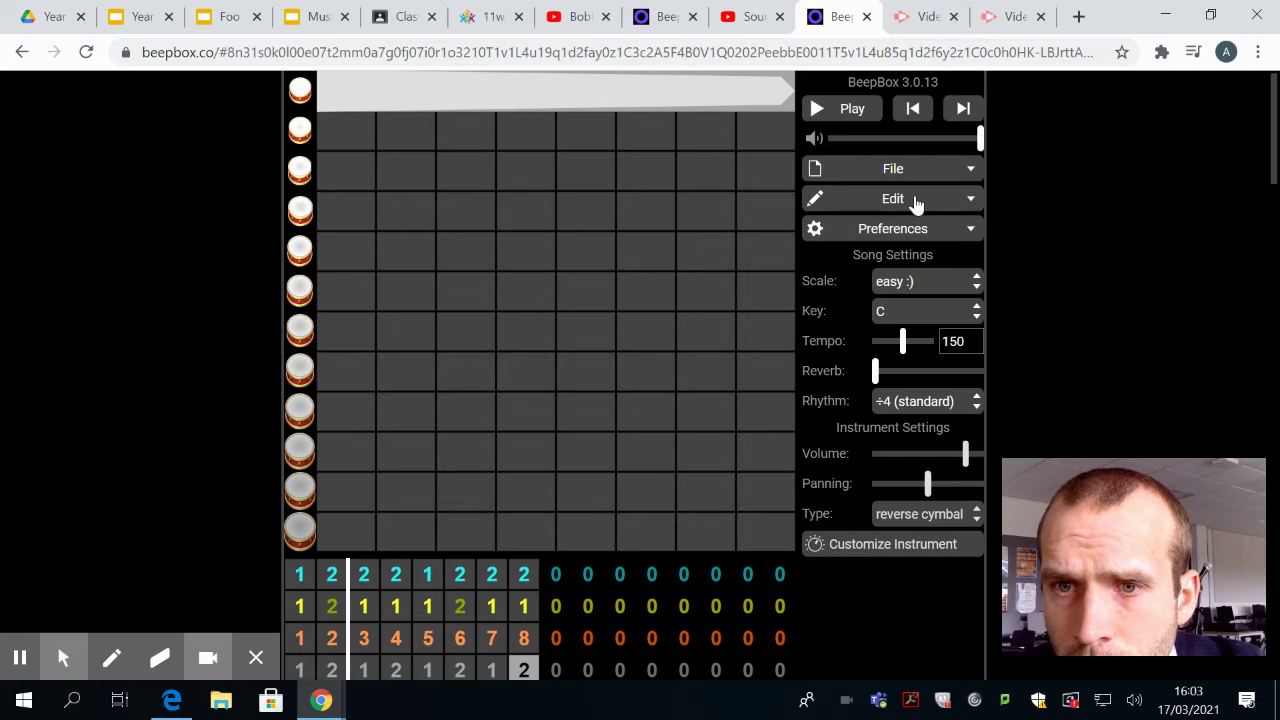
{"action": "left_click", "coordinate": [969, 204]}
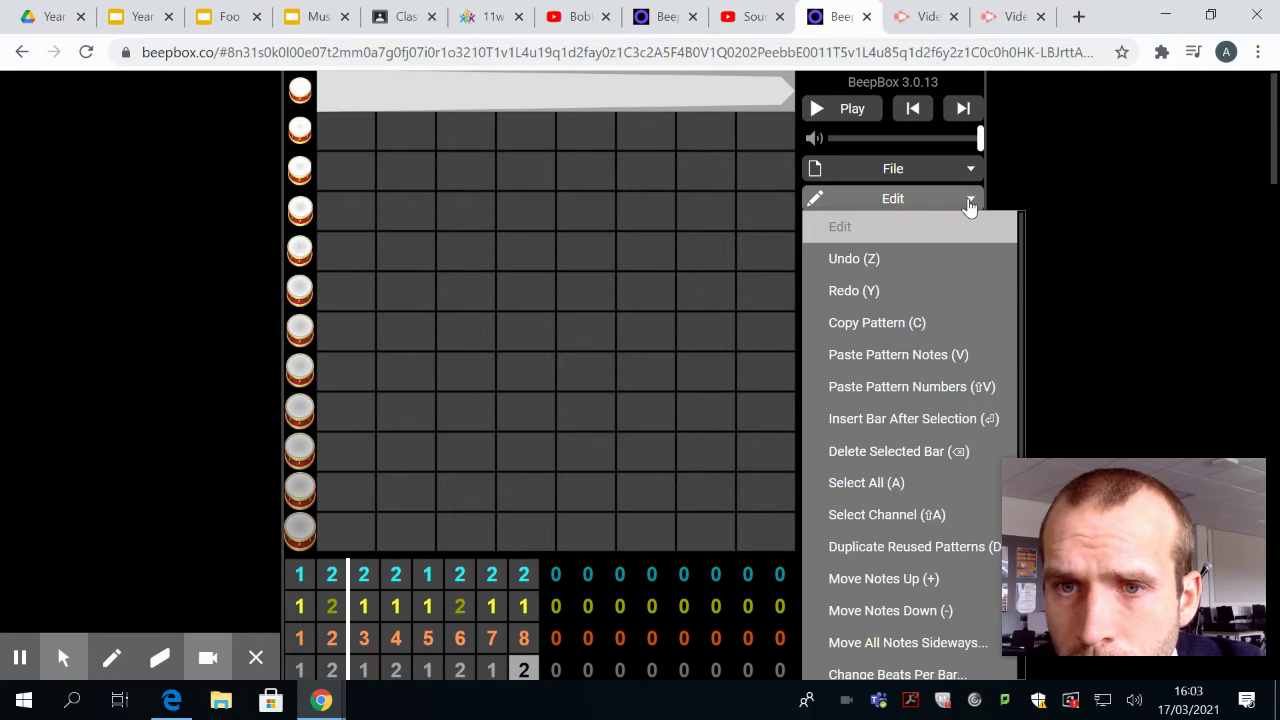
{"action": "left_click", "coordinate": [968, 232]}
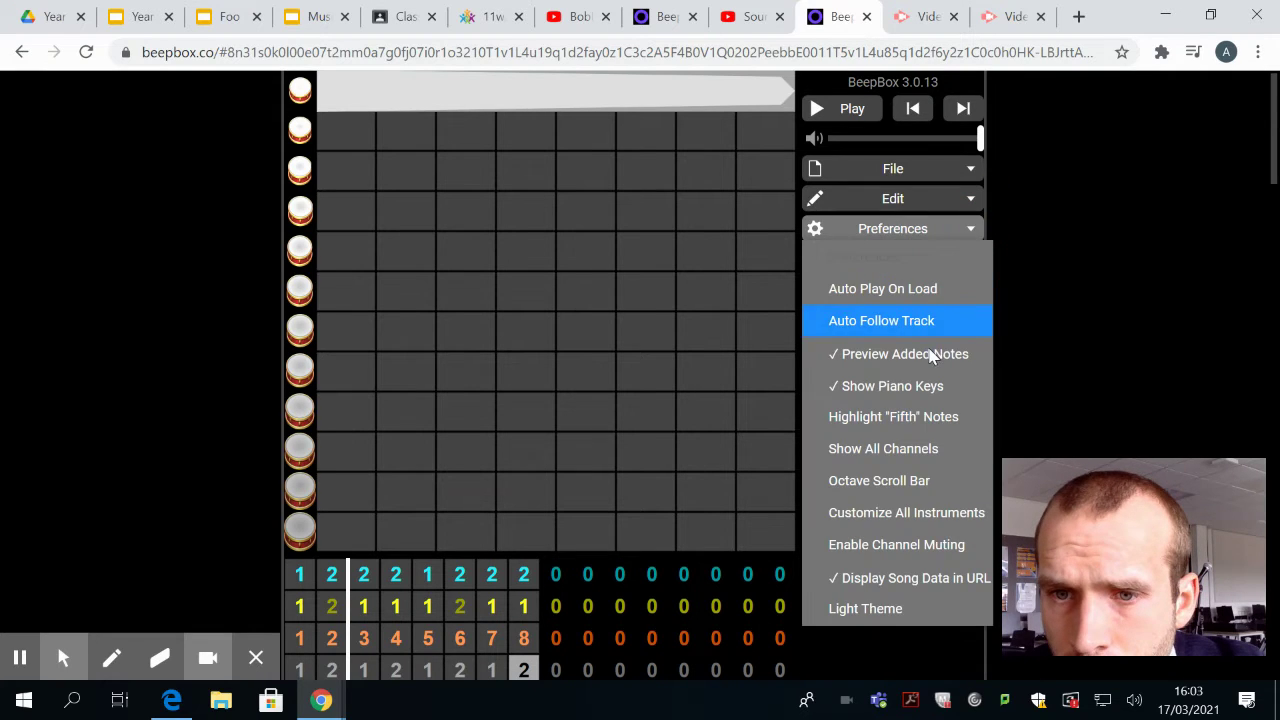
{"action": "left_click", "coordinate": [1076, 330]}
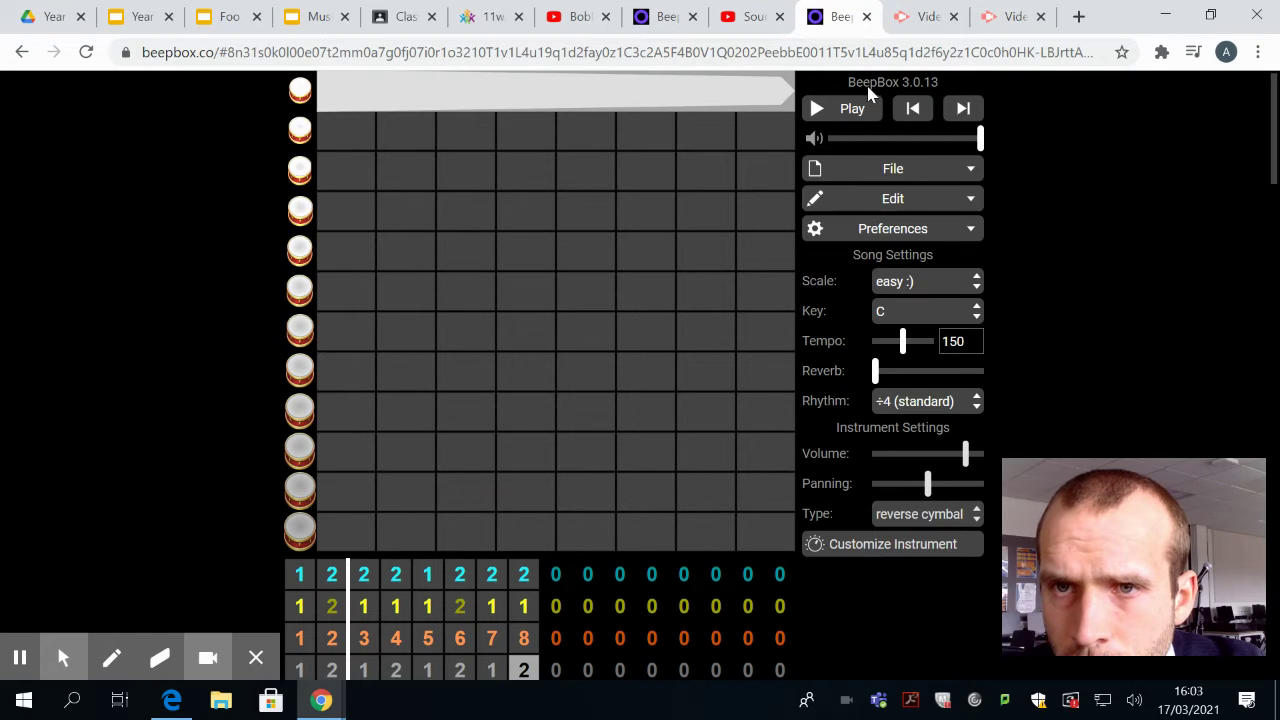
{"action": "scroll", "coordinate": [372, 577], "scroll_direction": "down", "scroll_amount": 2}
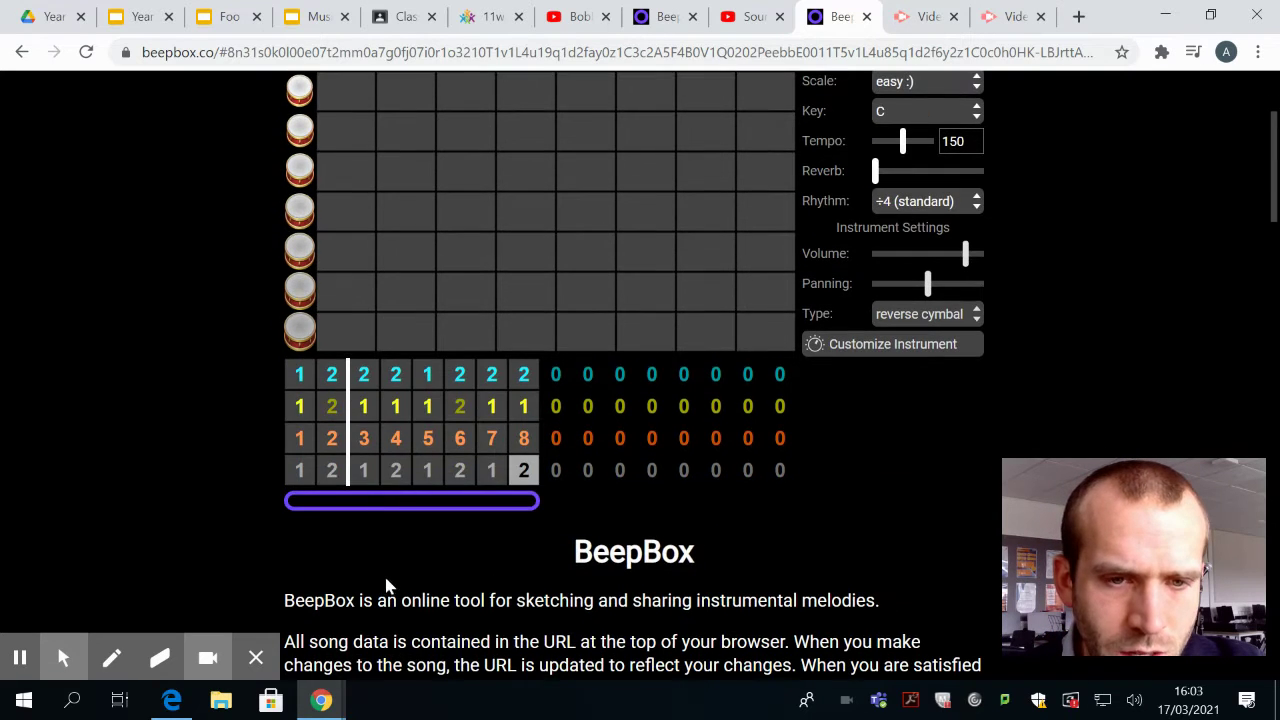
{"action": "scroll", "coordinate": [491, 468], "scroll_direction": "down", "scroll_amount": 2}
{"action": "scroll", "coordinate": [443, 453], "scroll_direction": "up", "scroll_amount": 1}
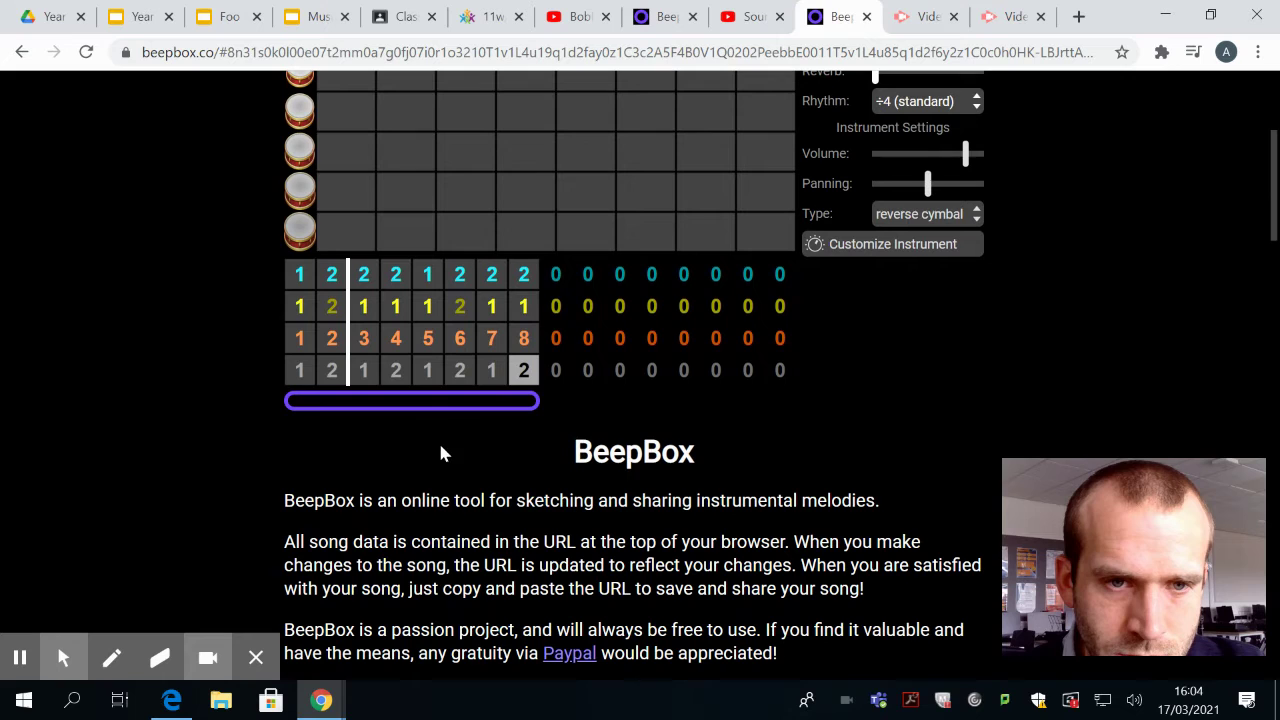
{"action": "scroll", "coordinate": [905, 258], "scroll_direction": "up", "scroll_amount": 2}
{"action": "scroll", "coordinate": [958, 372], "scroll_direction": "up", "scroll_amount": 1}
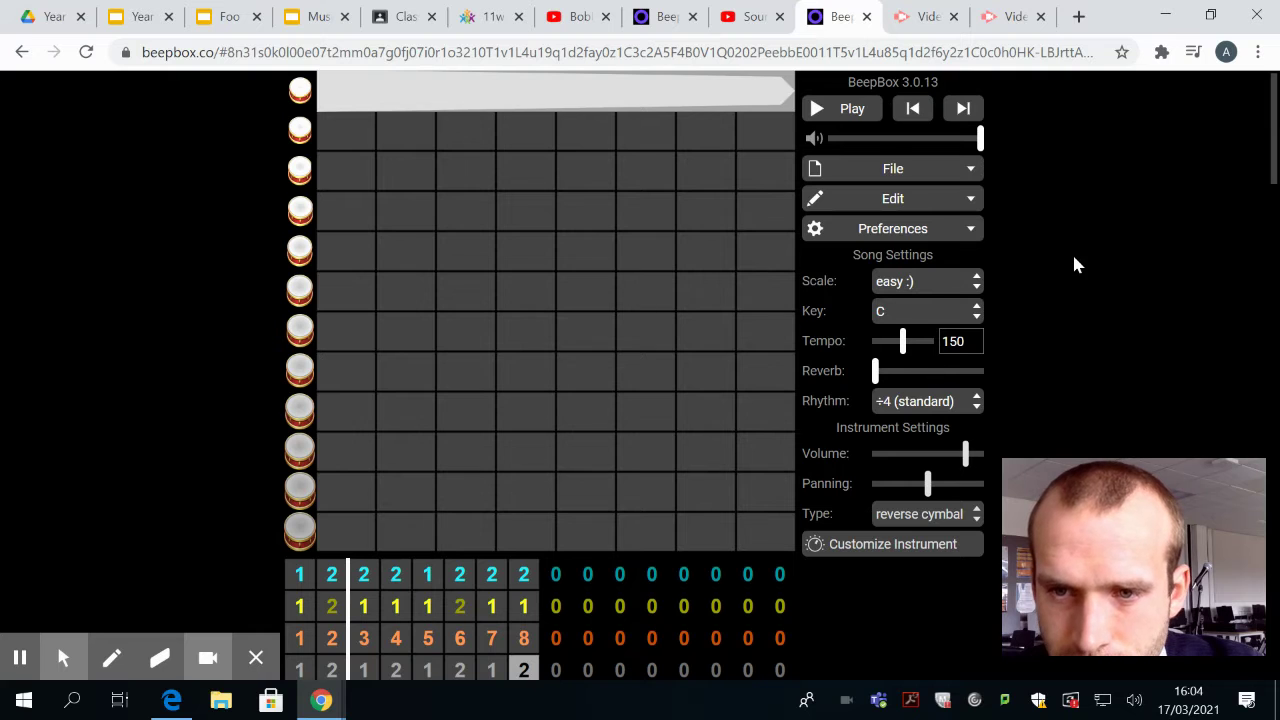
{"action": "scroll", "coordinate": [1076, 264], "scroll_direction": "down", "scroll_amount": 1}
{"action": "scroll", "coordinate": [697, 549], "scroll_direction": "down", "scroll_amount": 1}
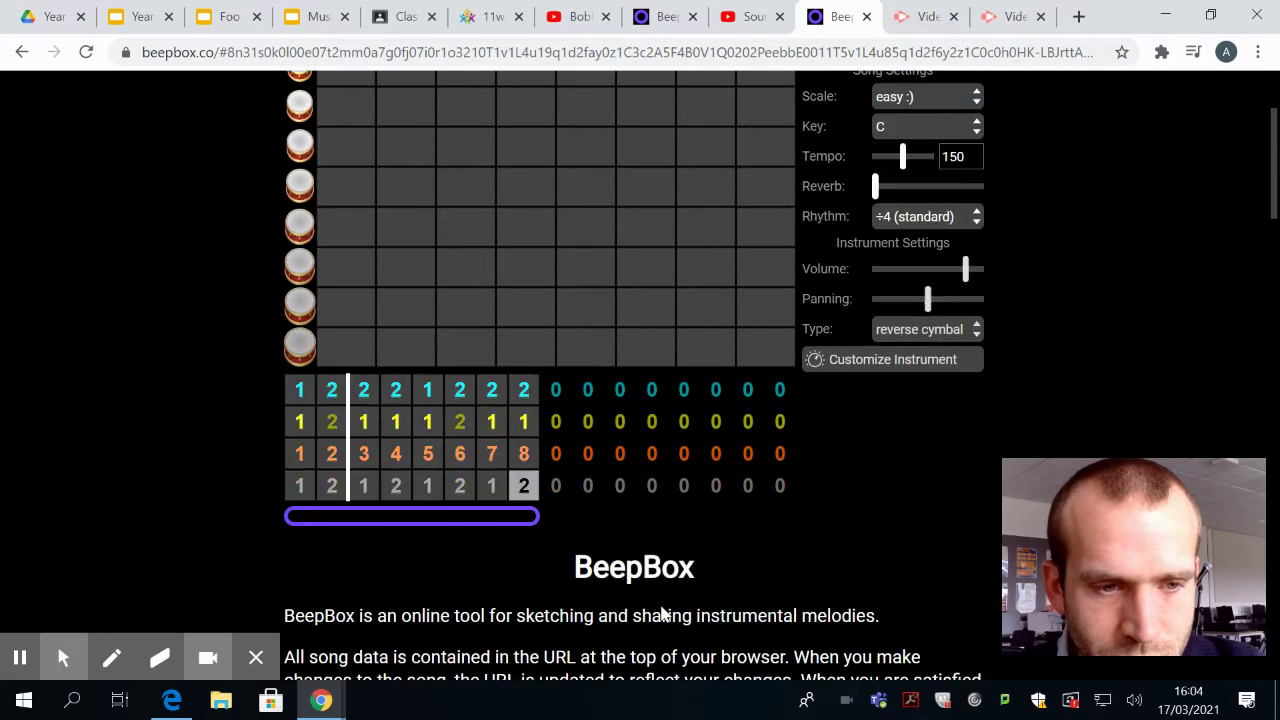
{"action": "scroll", "coordinate": [663, 611], "scroll_direction": "down", "scroll_amount": 1}
{"action": "scroll", "coordinate": [646, 491], "scroll_direction": "down", "scroll_amount": 2}
{"action": "scroll", "coordinate": [648, 462], "scroll_direction": "down", "scroll_amount": 3}
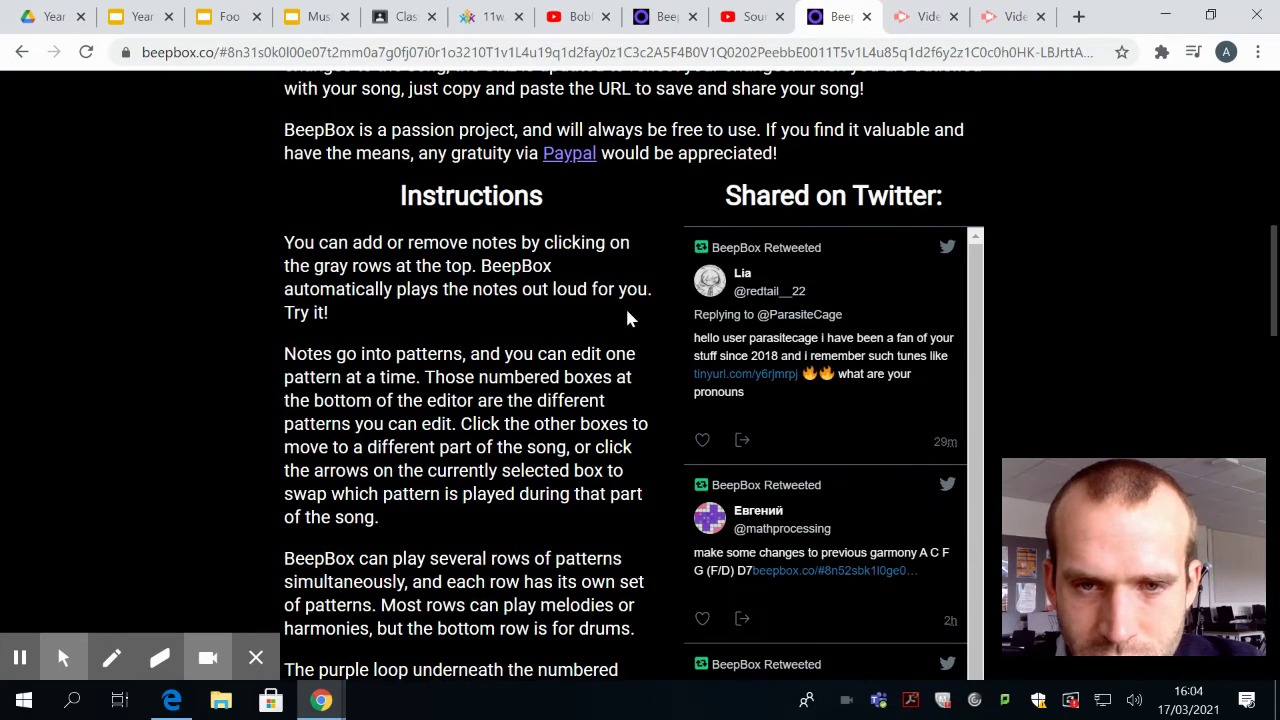
{"action": "scroll", "coordinate": [532, 455], "scroll_direction": "down", "scroll_amount": 5}
{"action": "scroll", "coordinate": [531, 440], "scroll_direction": "down", "scroll_amount": 5}
{"action": "scroll", "coordinate": [449, 409], "scroll_direction": "up", "scroll_amount": 4}
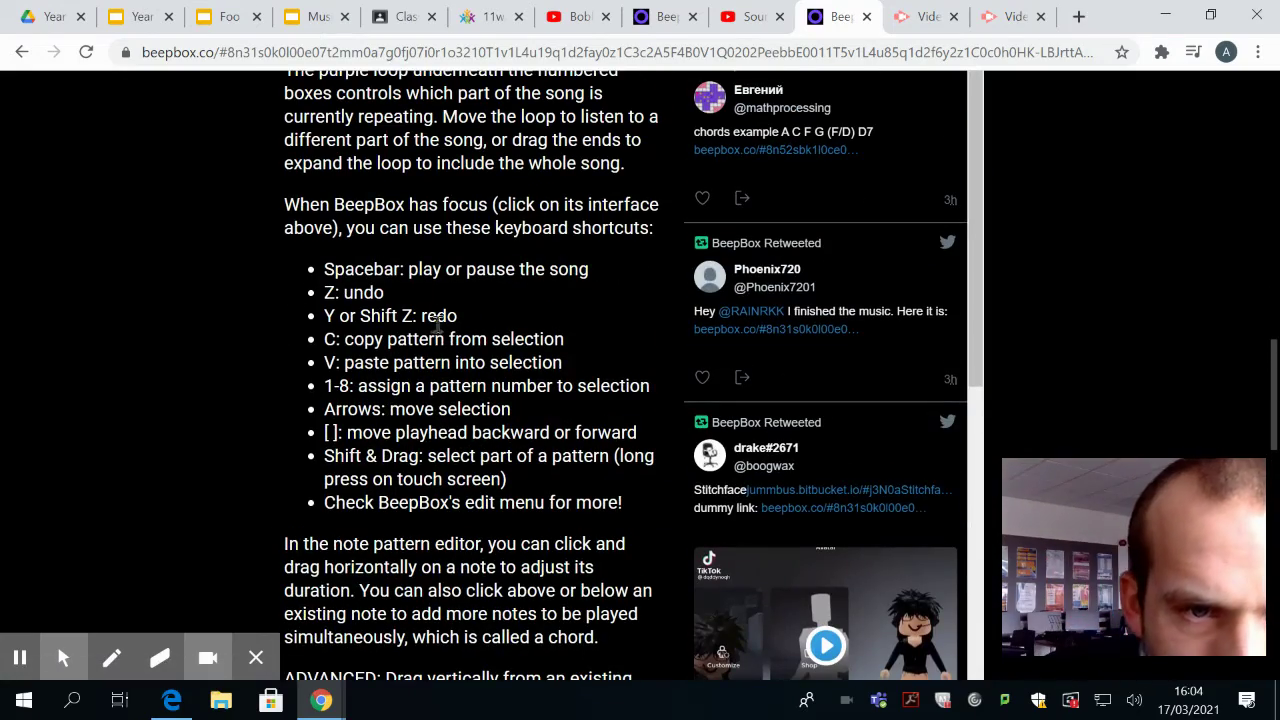
{"action": "scroll", "coordinate": [440, 323], "scroll_direction": "down", "scroll_amount": 3}
{"action": "scroll", "coordinate": [440, 323], "scroll_direction": "down", "scroll_amount": 3}
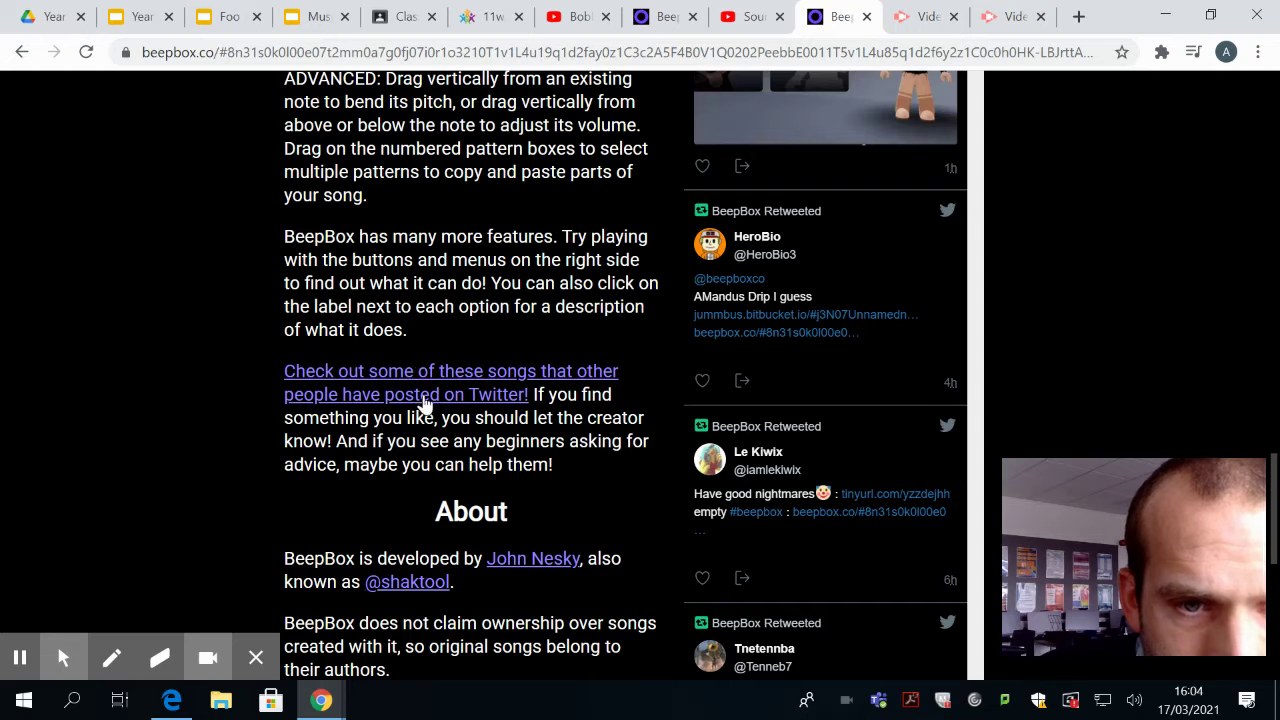
{"action": "scroll", "coordinate": [550, 428], "scroll_direction": "down", "scroll_amount": 1}
{"action": "scroll", "coordinate": [533, 550], "scroll_direction": "down", "scroll_amount": 3}
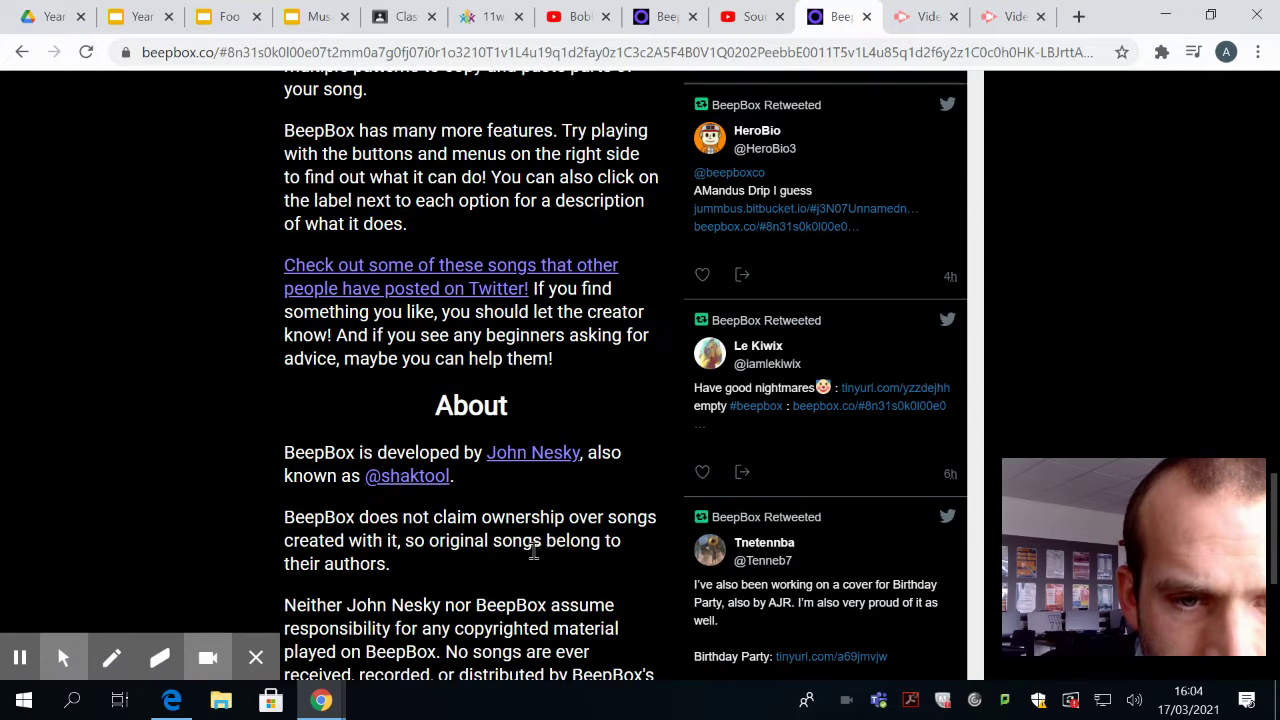
{"action": "scroll", "coordinate": [533, 550], "scroll_direction": "down", "scroll_amount": 2}
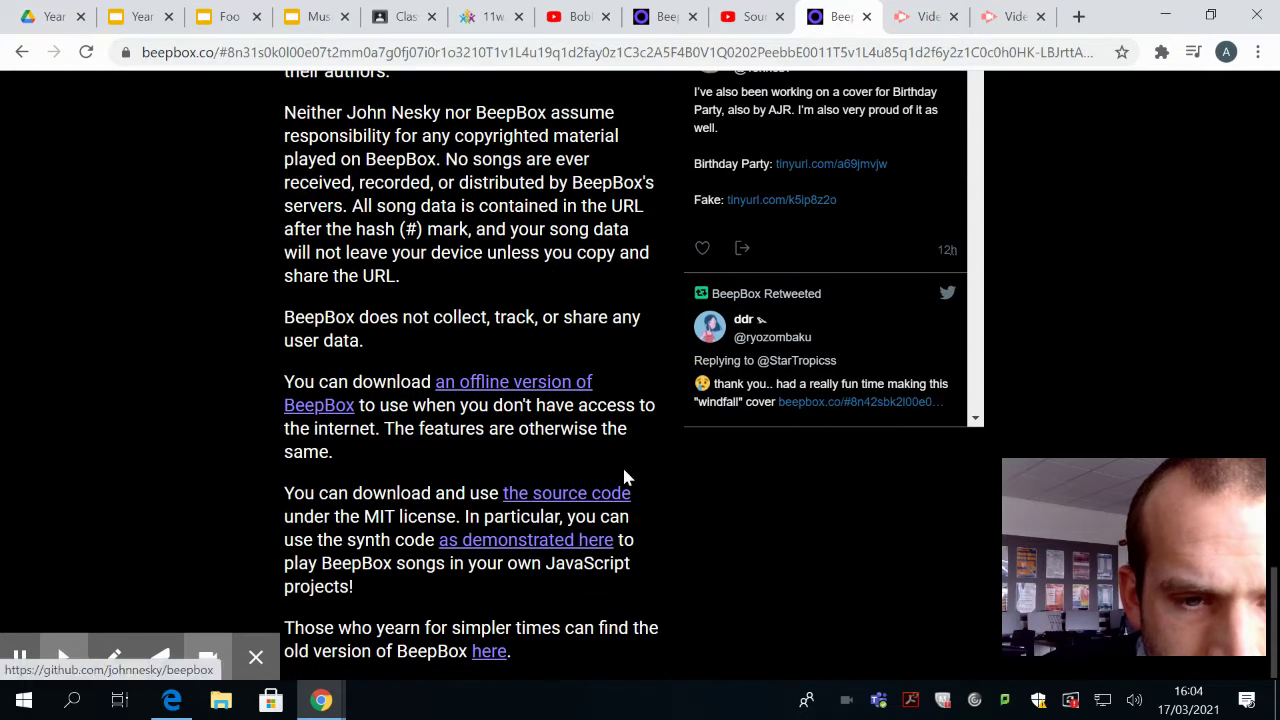
{"action": "scroll", "coordinate": [406, 535], "scroll_direction": "up", "scroll_amount": 2}
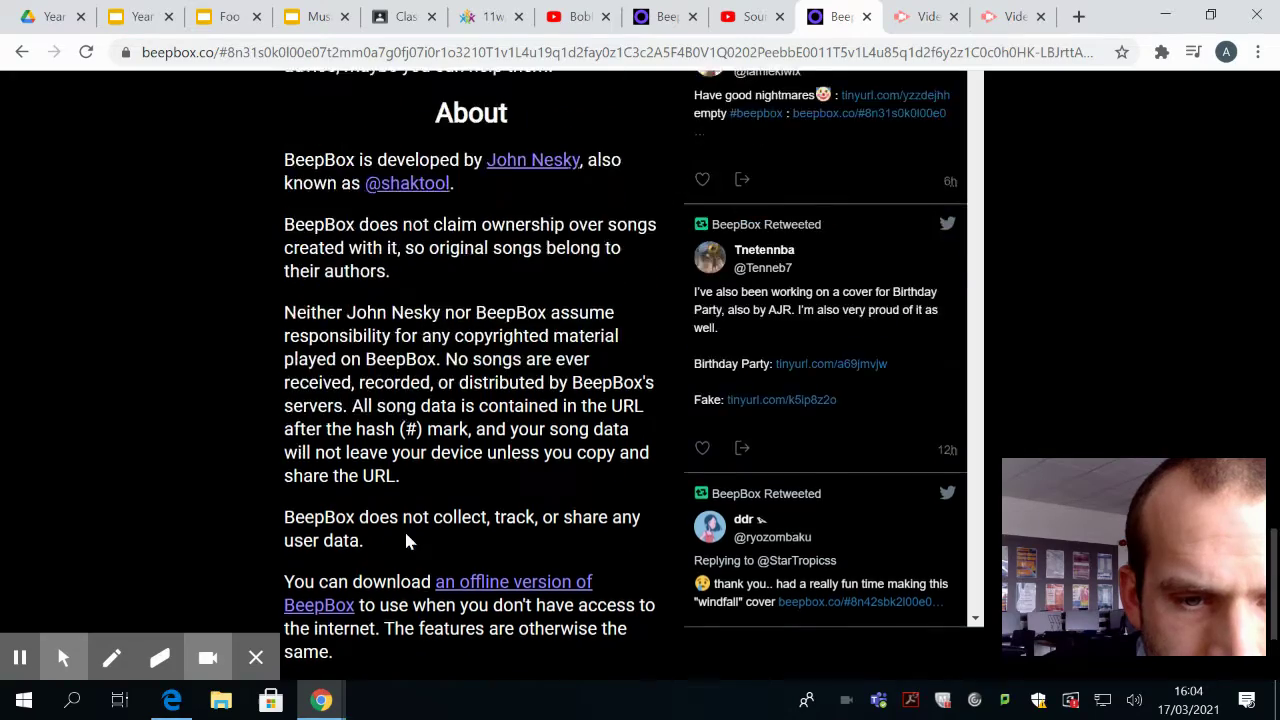
{"action": "scroll", "coordinate": [420, 529], "scroll_direction": "up", "scroll_amount": 6}
{"action": "scroll", "coordinate": [420, 529], "scroll_direction": "up", "scroll_amount": 5}
{"action": "scroll", "coordinate": [421, 530], "scroll_direction": "down", "scroll_amount": 3}
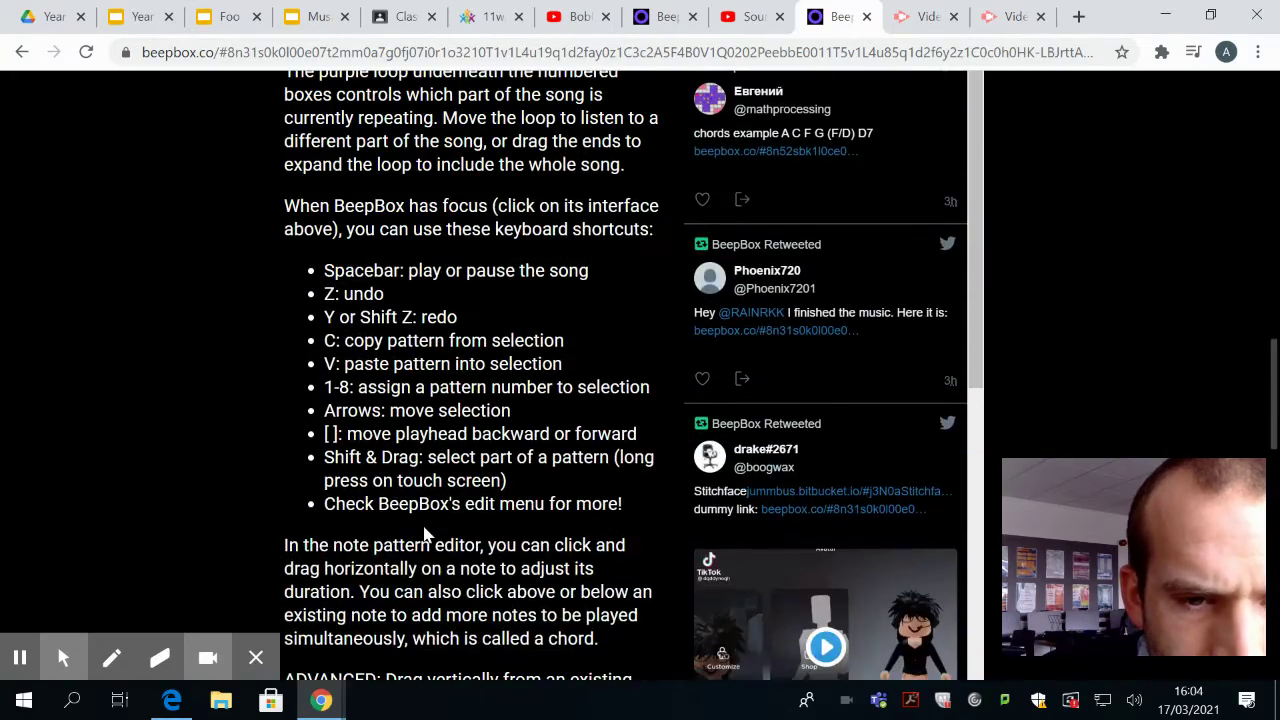
{"action": "scroll", "coordinate": [421, 530], "scroll_direction": "up", "scroll_amount": 3}
{"action": "scroll", "coordinate": [424, 528], "scroll_direction": "up", "scroll_amount": 2}
{"action": "scroll", "coordinate": [427, 525], "scroll_direction": "up", "scroll_amount": 5}
{"action": "scroll", "coordinate": [427, 525], "scroll_direction": "up", "scroll_amount": 5}
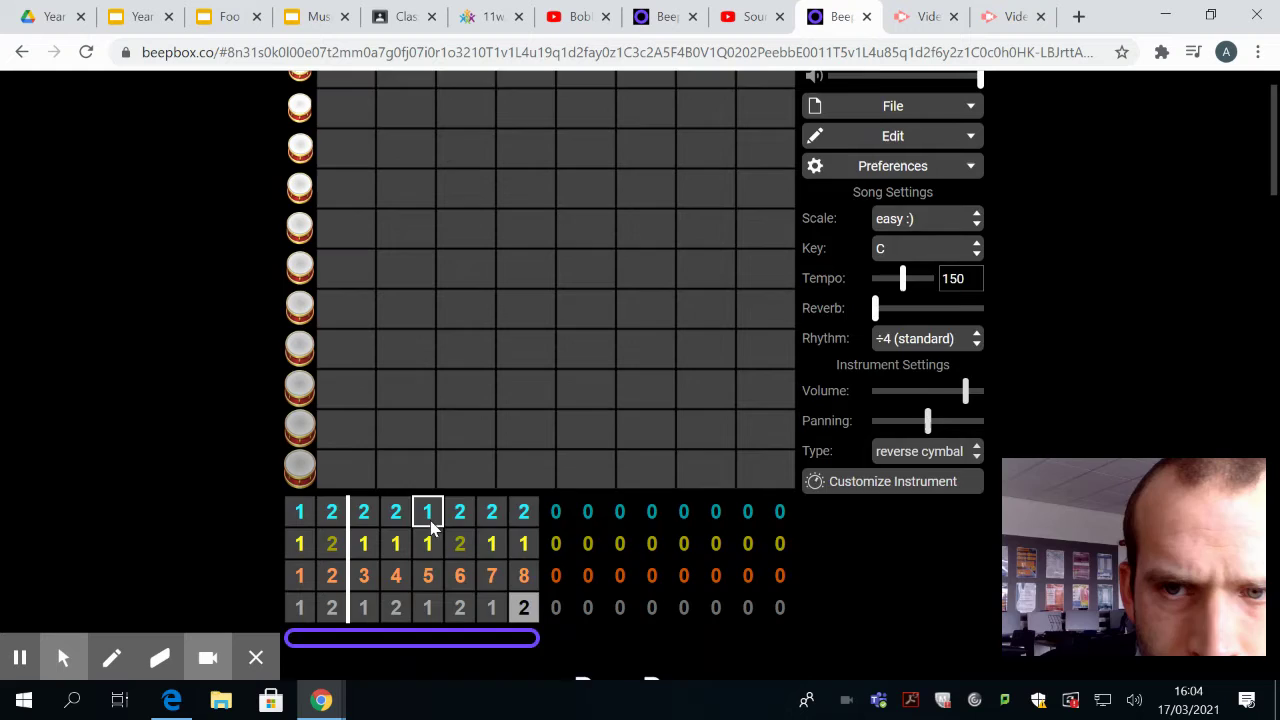
{"action": "scroll", "coordinate": [428, 512], "scroll_direction": "up", "scroll_amount": 1}
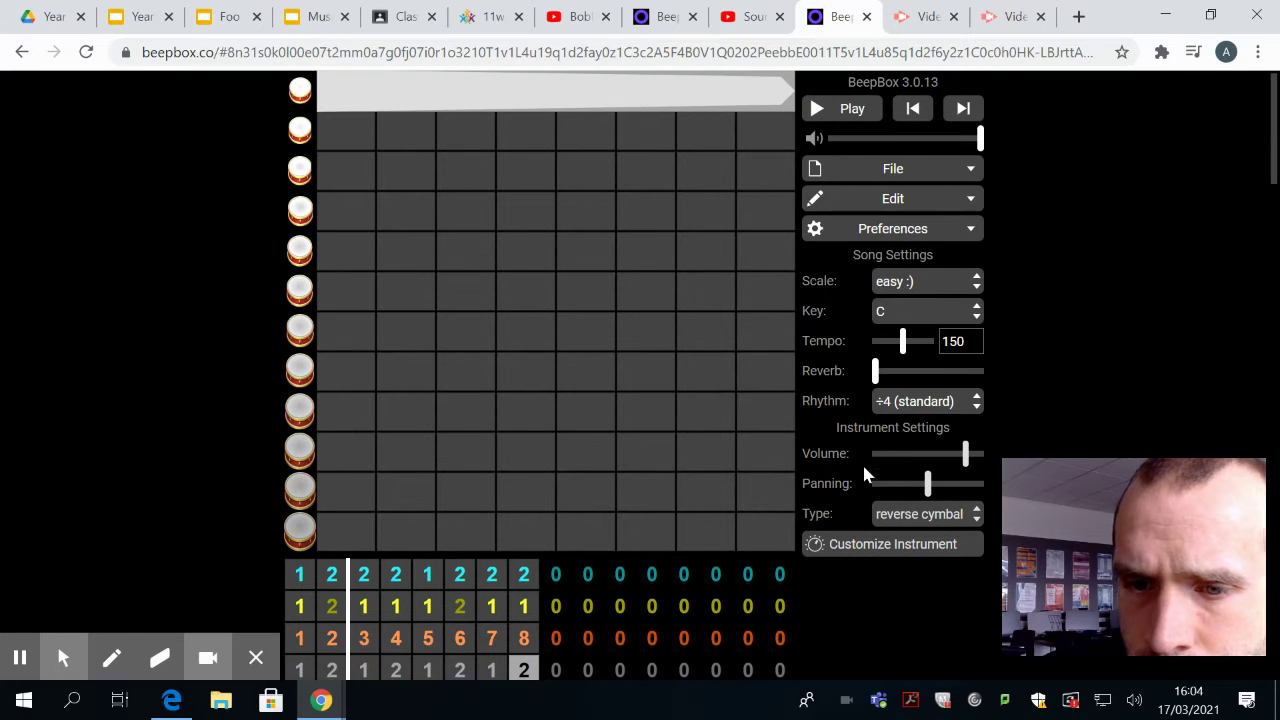
Change the pitch channel count from 3 to 6 in Edit > Channel Settings
{"action": "left_click", "coordinate": [928, 166]}
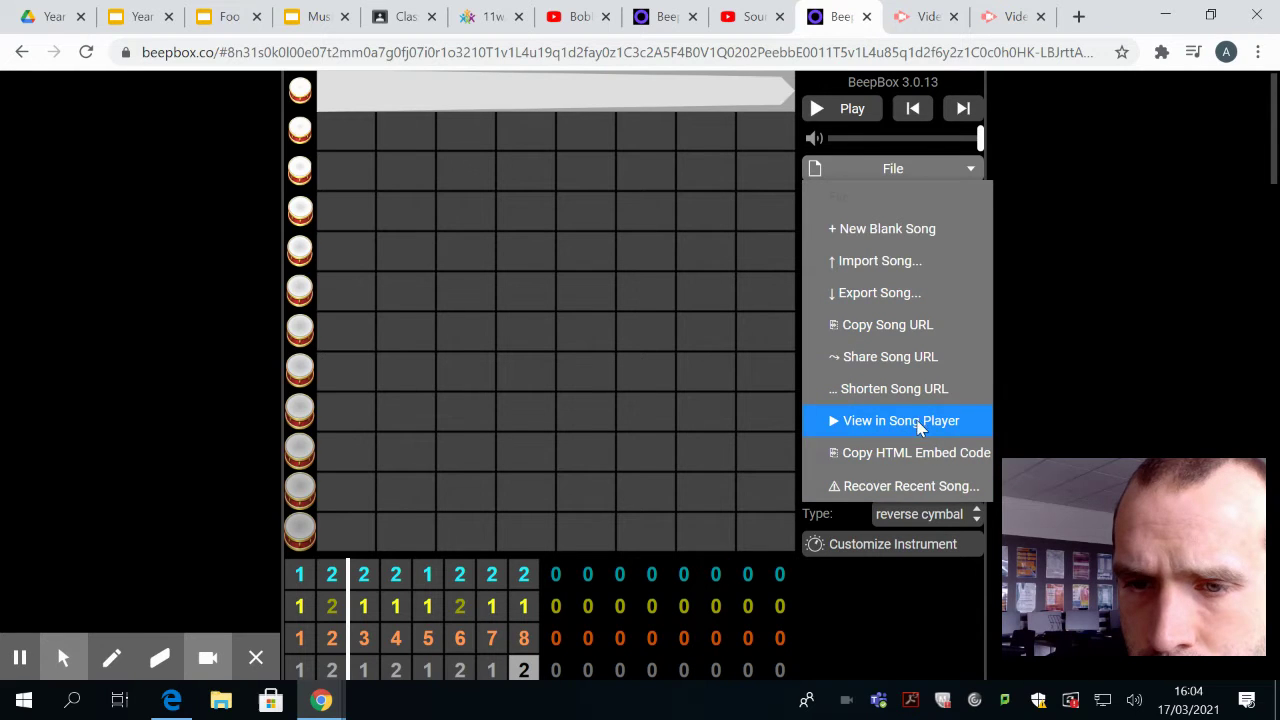
{"action": "left_click", "coordinate": [1142, 288]}
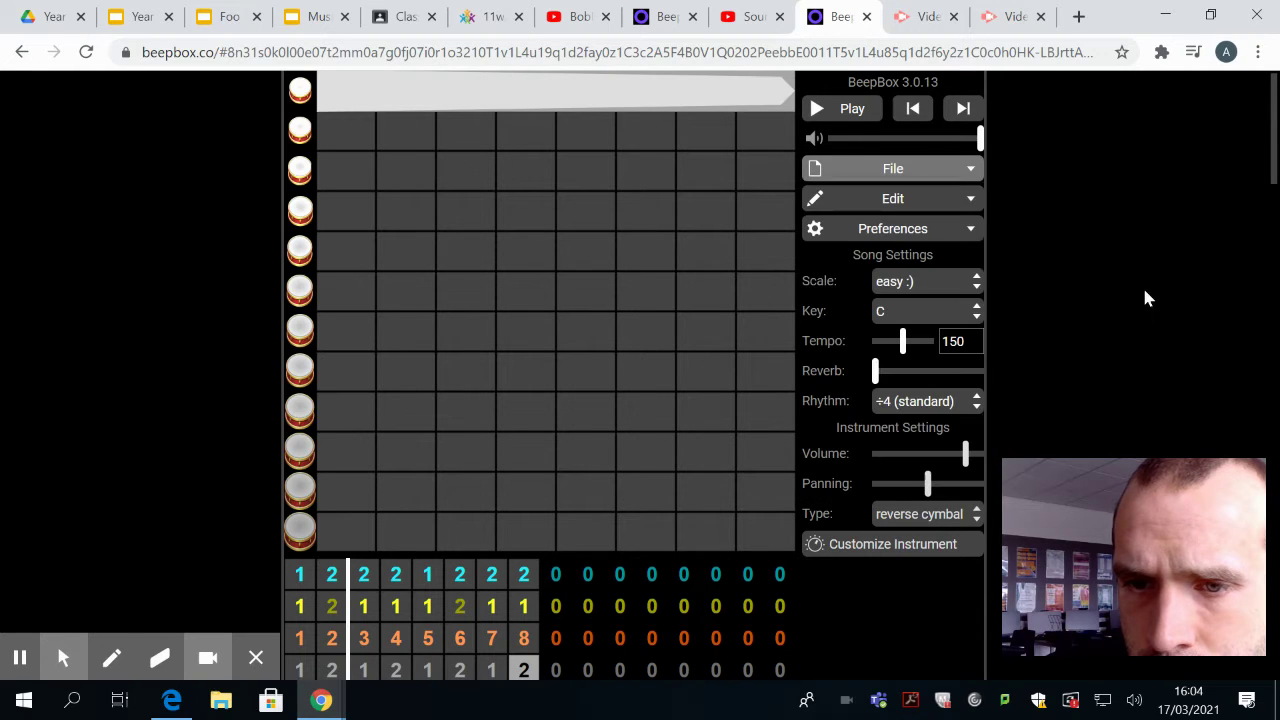
{"action": "left_click", "coordinate": [972, 205]}
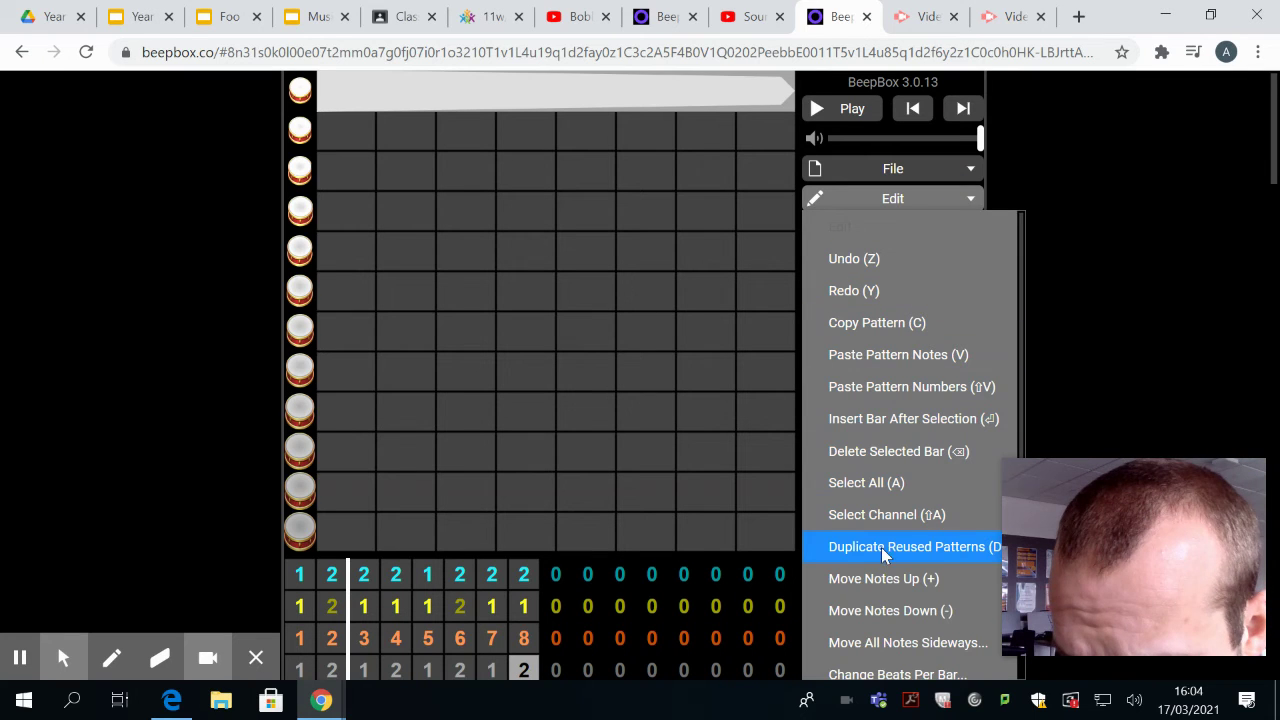
{"action": "scroll", "coordinate": [885, 552], "scroll_direction": "down", "scroll_amount": 2}
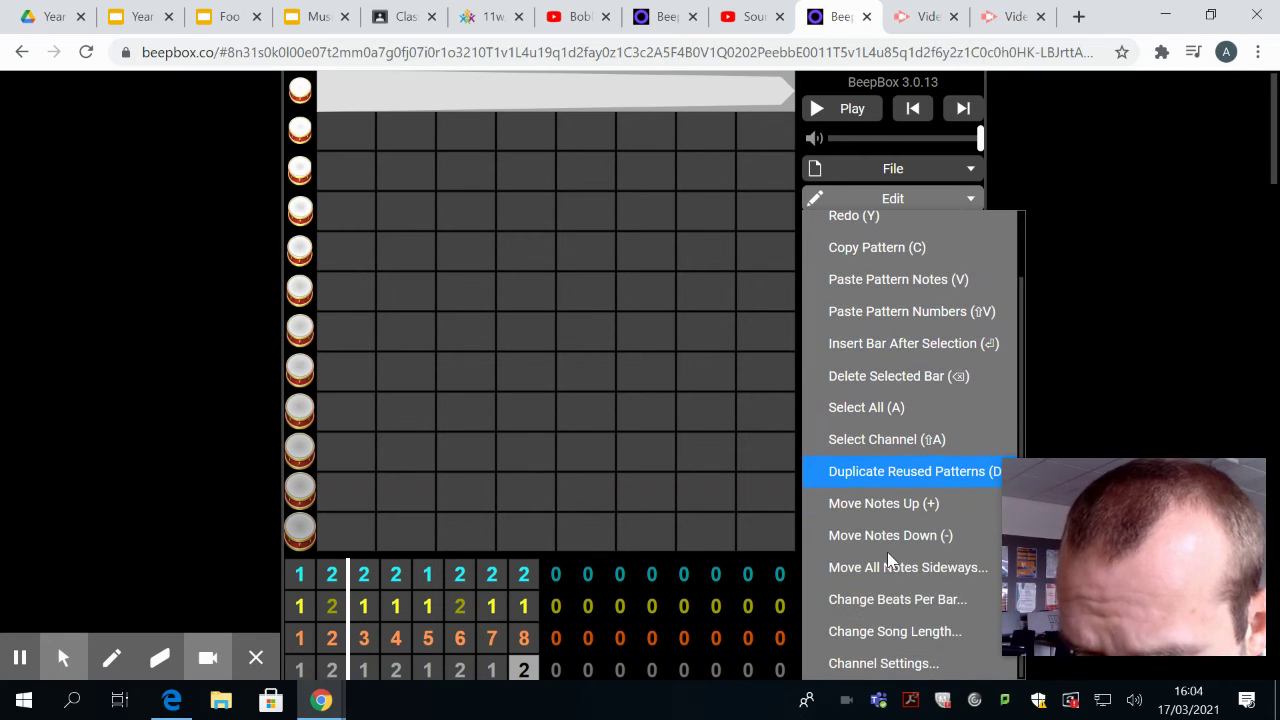
{"action": "left_click", "coordinate": [880, 663]}
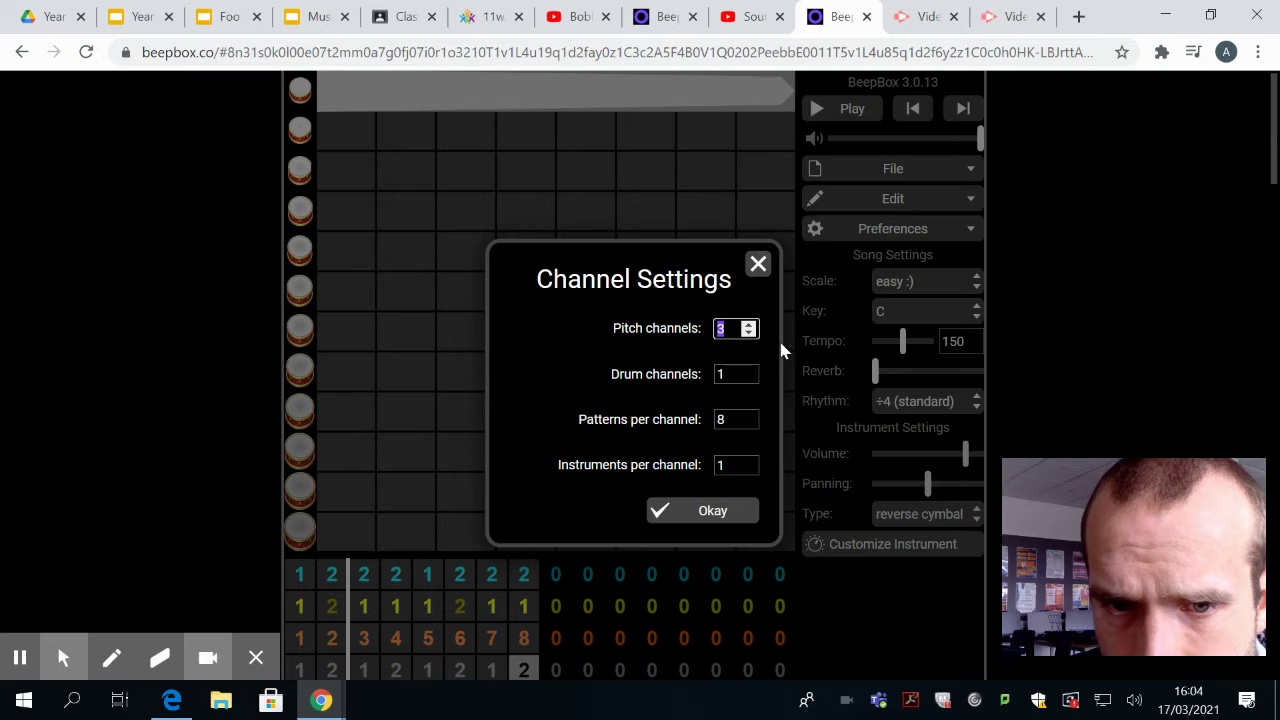
{"action": "double_click", "coordinate": [749, 325]}
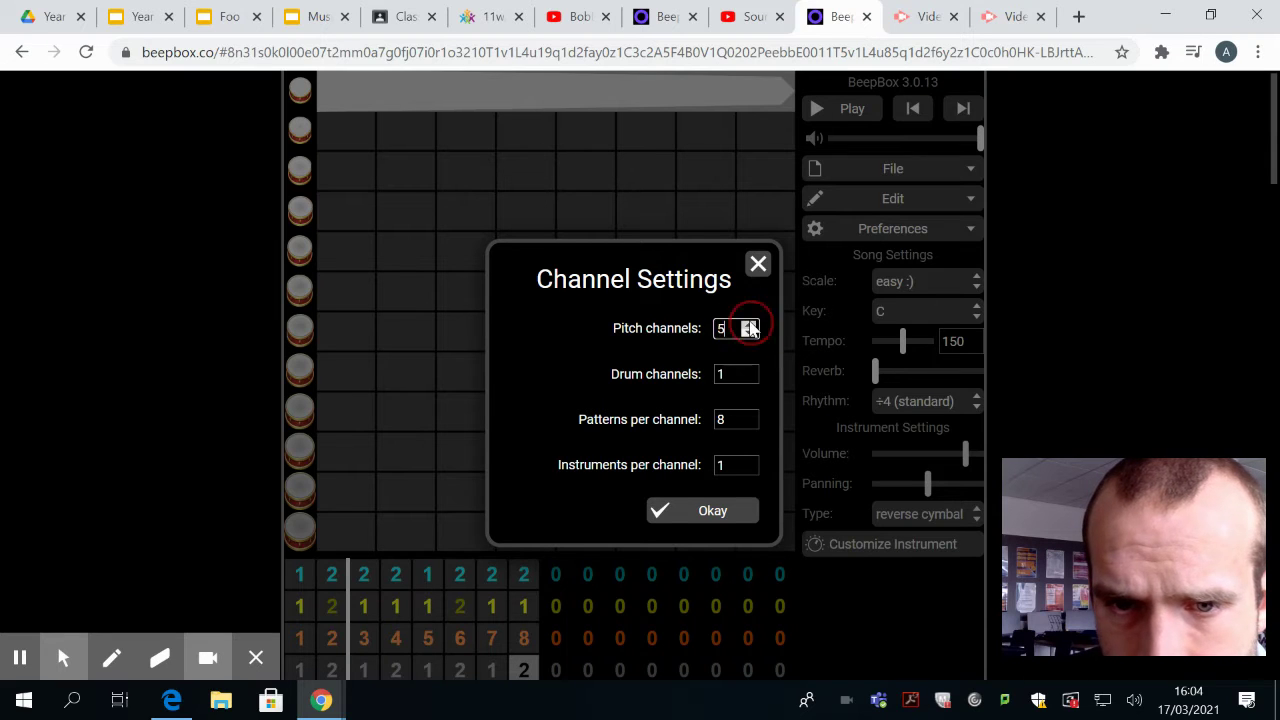
{"action": "left_click", "coordinate": [712, 511]}
Browse the File and Edit menus, closing them without choosing anything
{"action": "scroll", "coordinate": [504, 394], "scroll_direction": "down", "scroll_amount": 4}
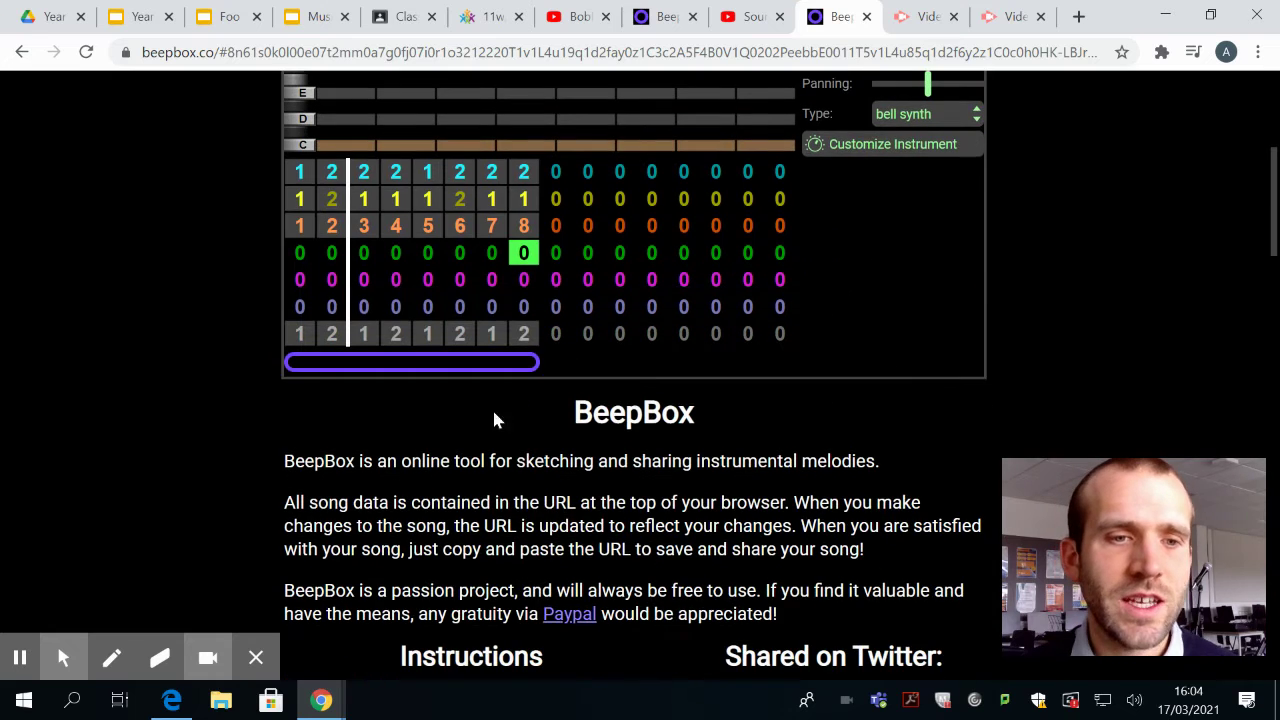
{"action": "scroll", "coordinate": [310, 365], "scroll_direction": "up", "scroll_amount": 1}
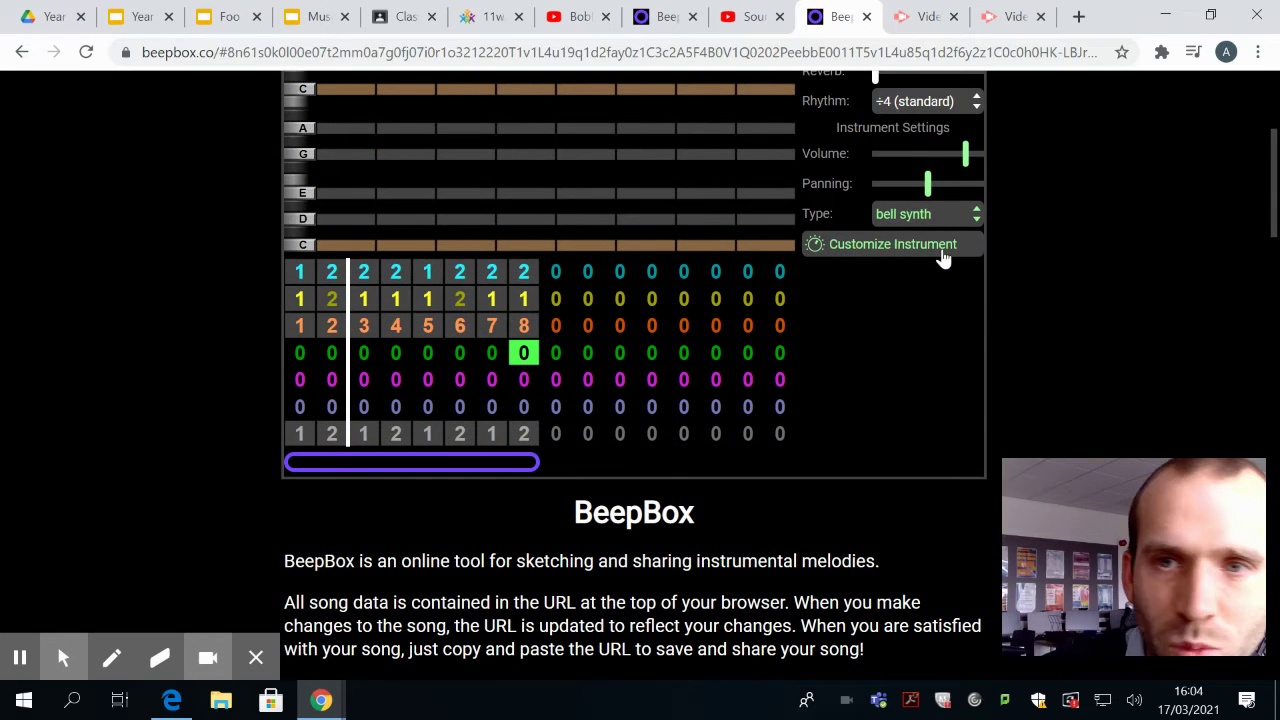
{"action": "scroll", "coordinate": [942, 258], "scroll_direction": "up", "scroll_amount": 3}
{"action": "left_click", "coordinate": [945, 172]}
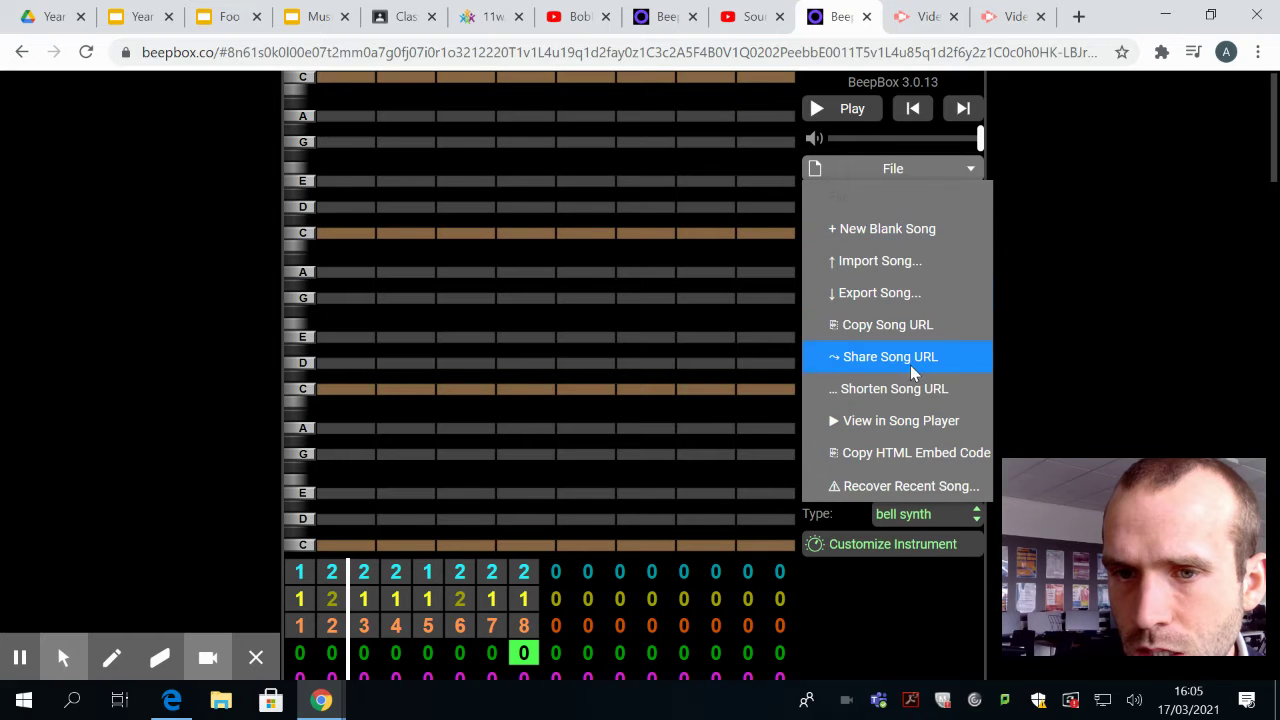
{"action": "left_click", "coordinate": [1151, 348]}
{"action": "left_click", "coordinate": [898, 206]}
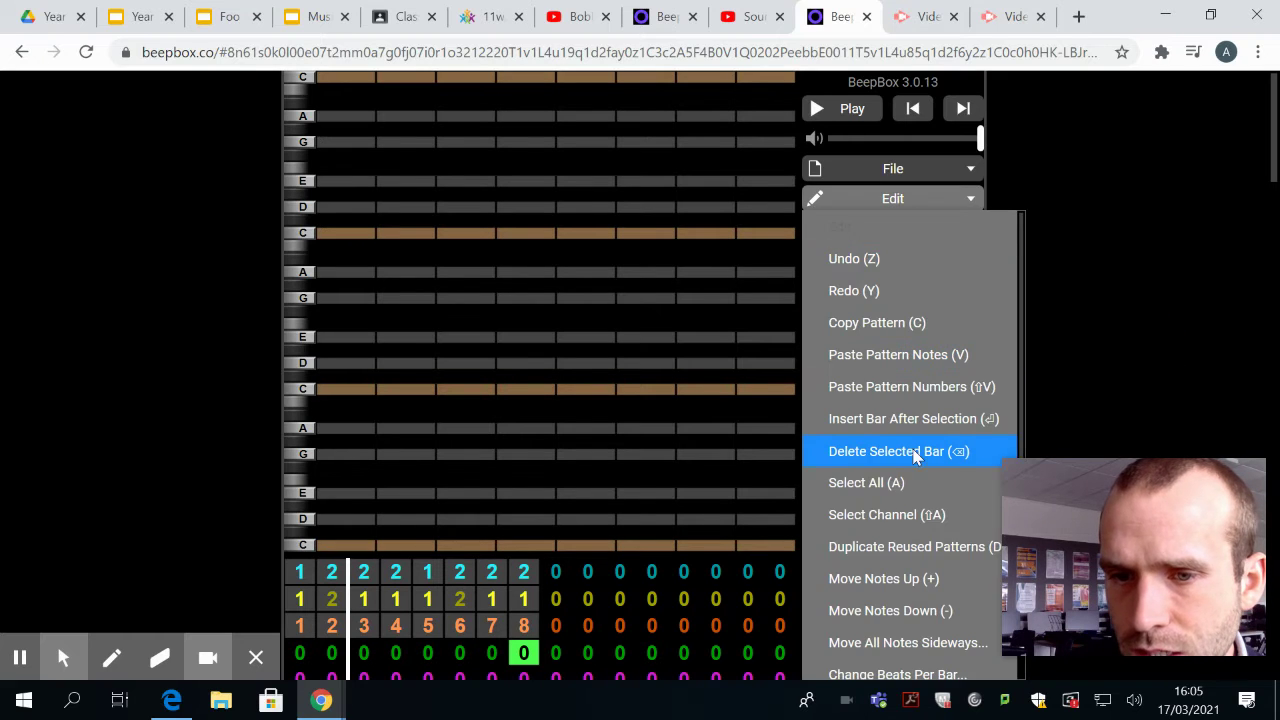
{"action": "scroll", "coordinate": [913, 452], "scroll_direction": "down", "scroll_amount": 1}
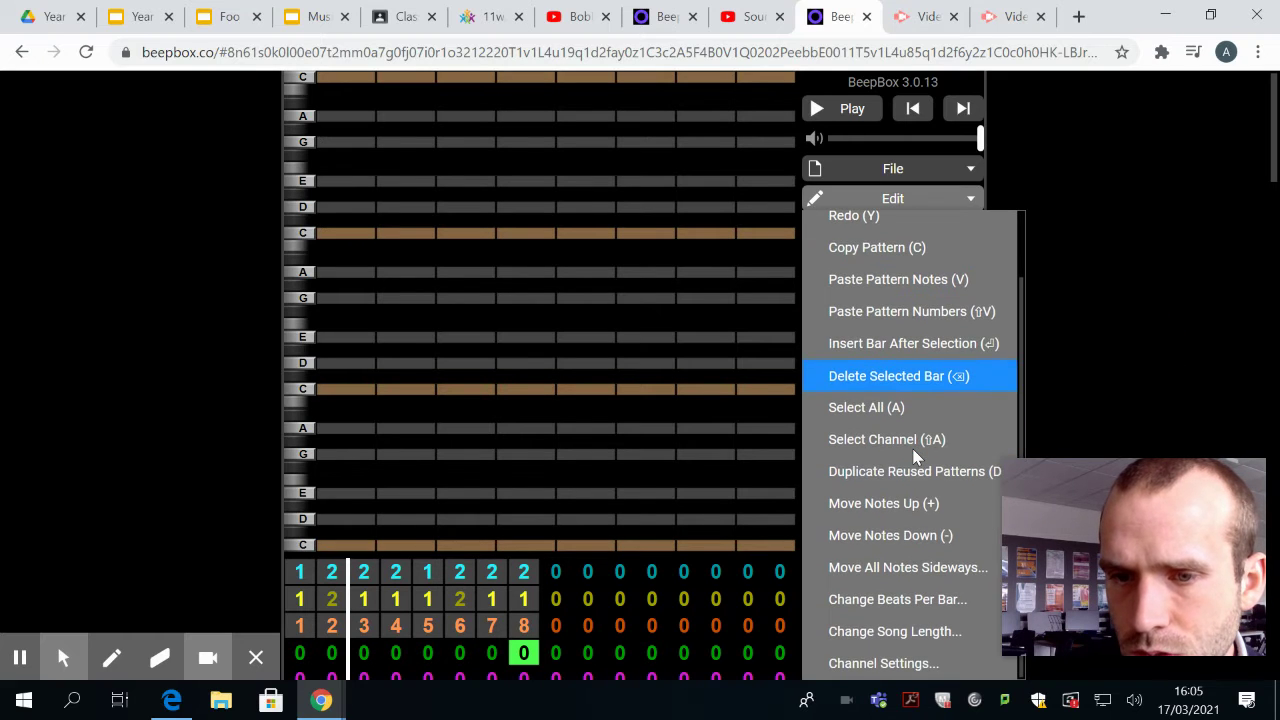
{"action": "left_click", "coordinate": [1143, 354]}
Select bar 1 of the fourth (bell synth) channel so it holds pattern 1
{"action": "scroll", "coordinate": [264, 432], "scroll_direction": "down", "scroll_amount": 2}
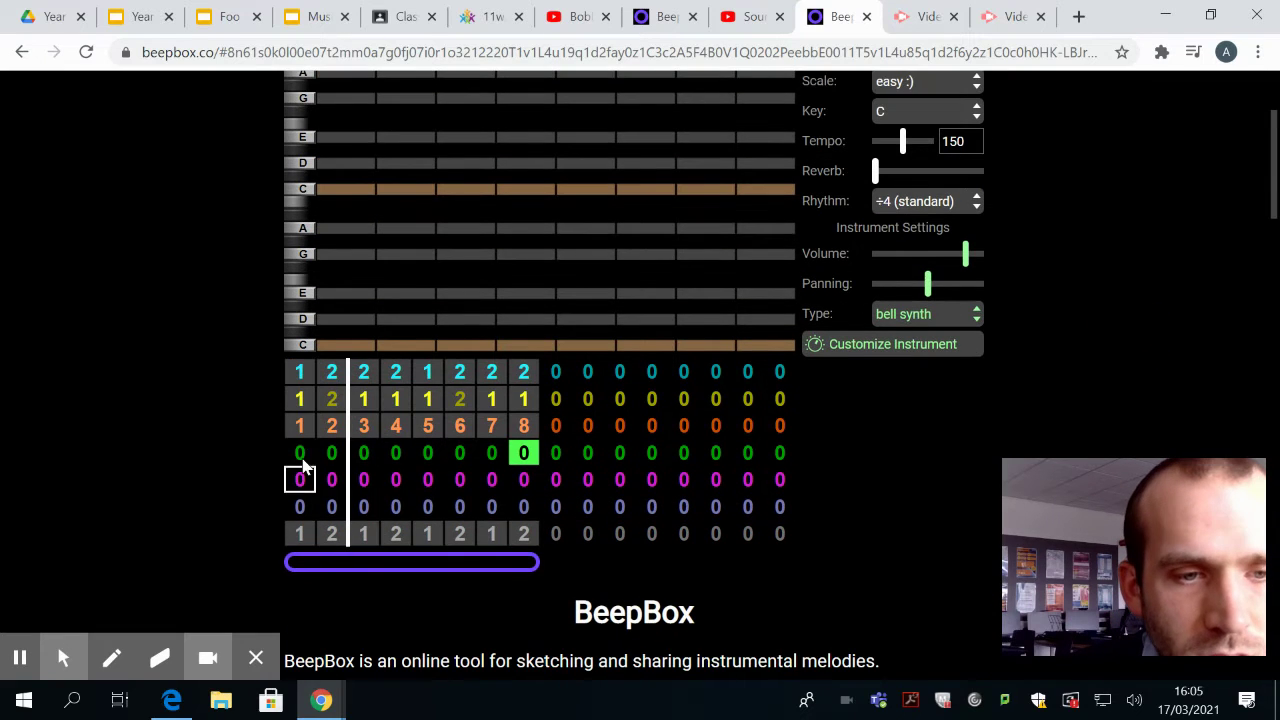
{"action": "left_click", "coordinate": [301, 455]}
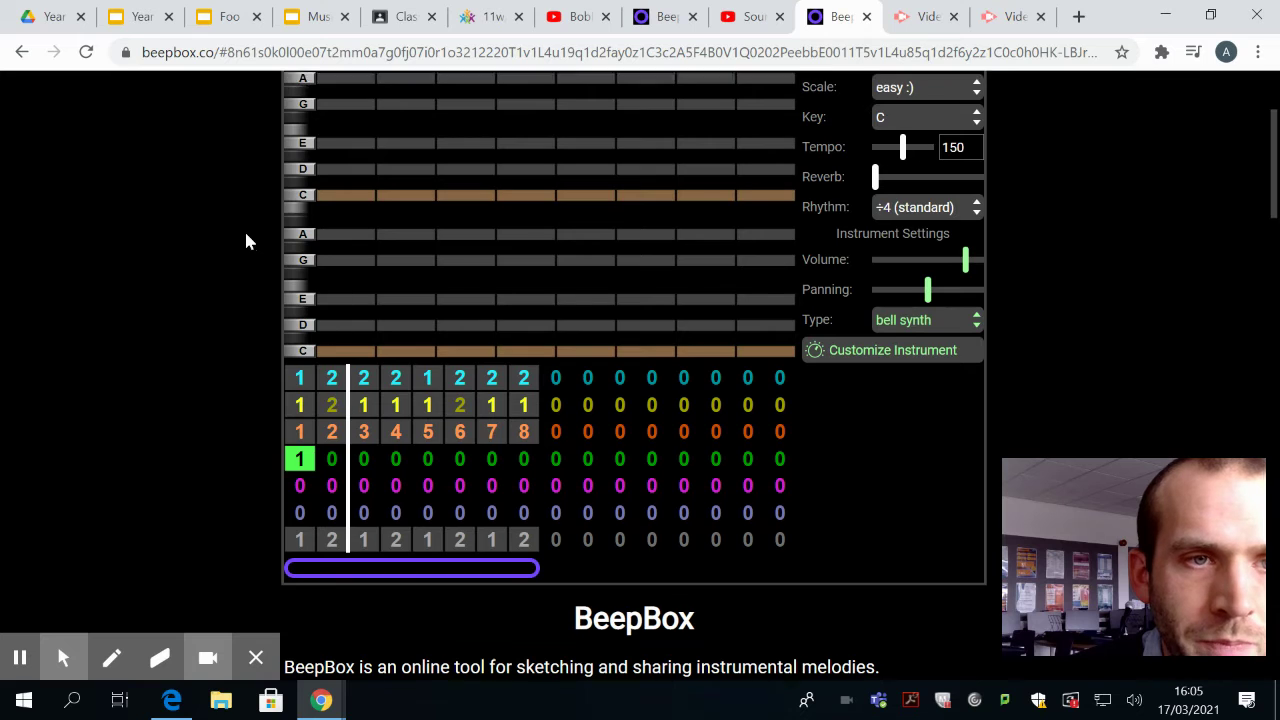
{"action": "scroll", "coordinate": [300, 330], "scroll_direction": "up", "scroll_amount": 2}
{"action": "scroll", "coordinate": [930, 383], "scroll_direction": "down", "scroll_amount": 1}
{"action": "scroll", "coordinate": [1000, 330], "scroll_direction": "up", "scroll_amount": 1}
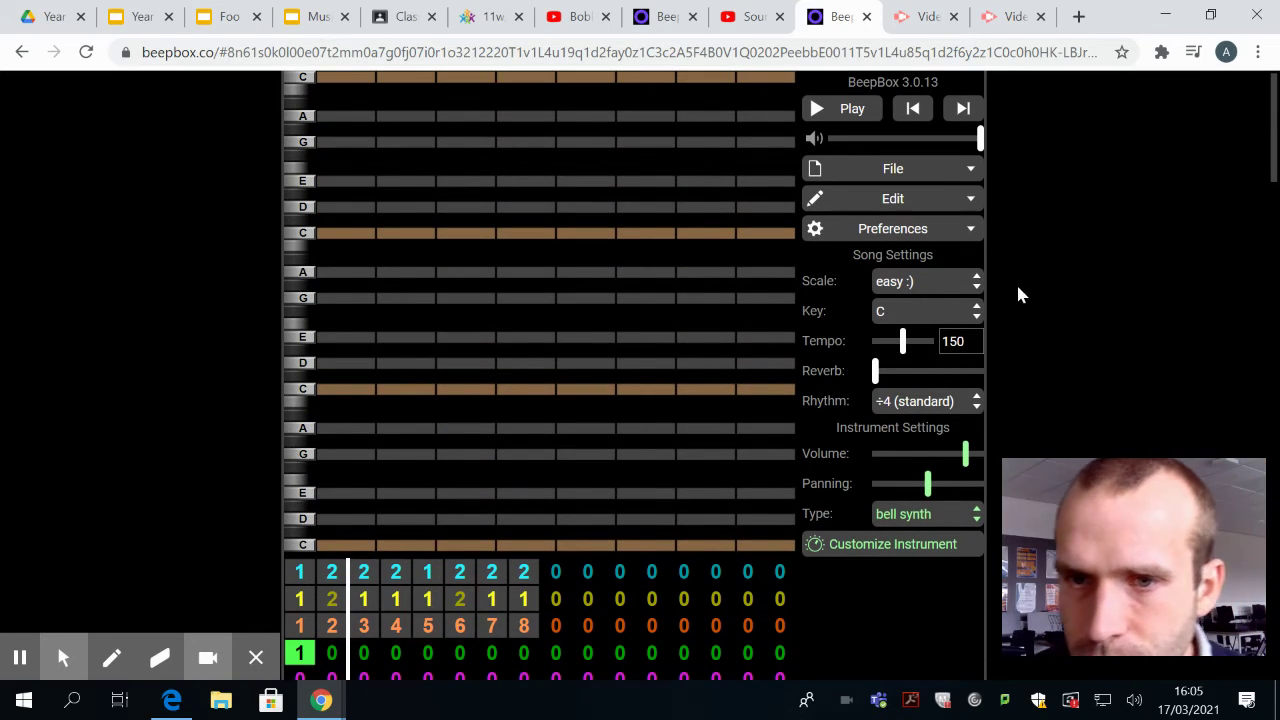
{"action": "scroll", "coordinate": [527, 645], "scroll_direction": "down", "scroll_amount": 1}
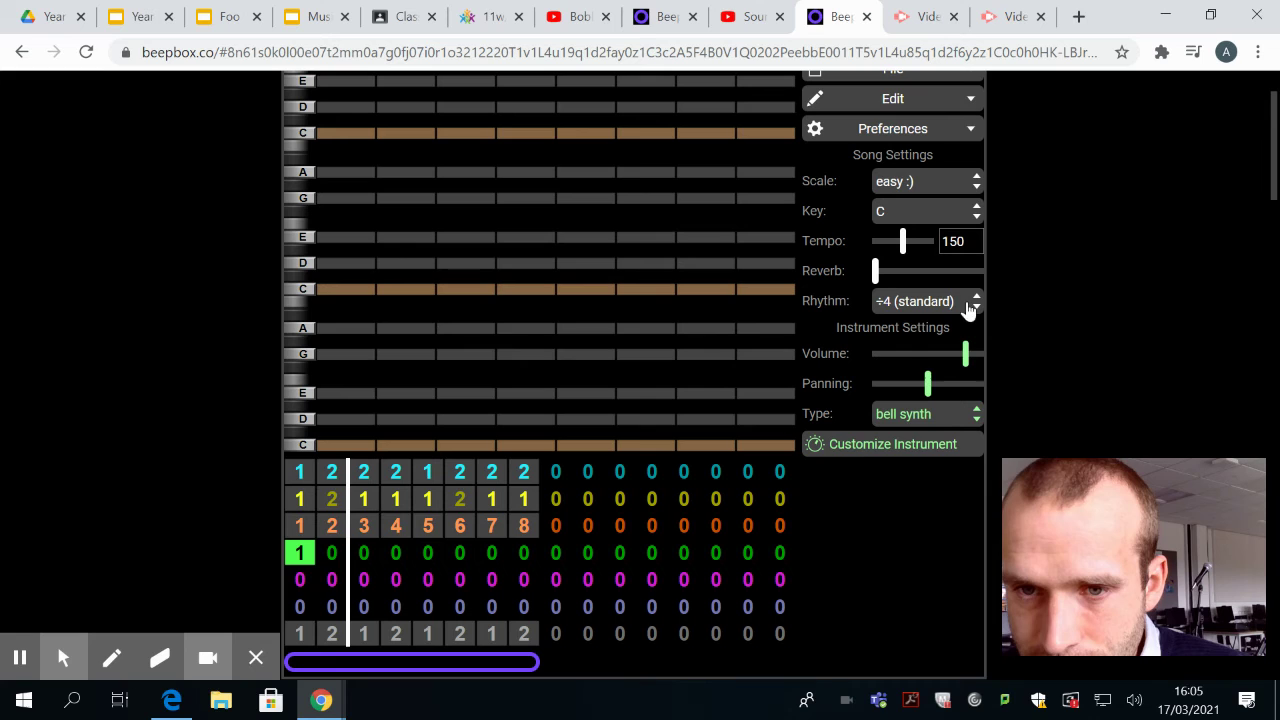
Check the instrument type, then place and erase a few trial notes in pattern 1
{"action": "left_click", "coordinate": [896, 415]}
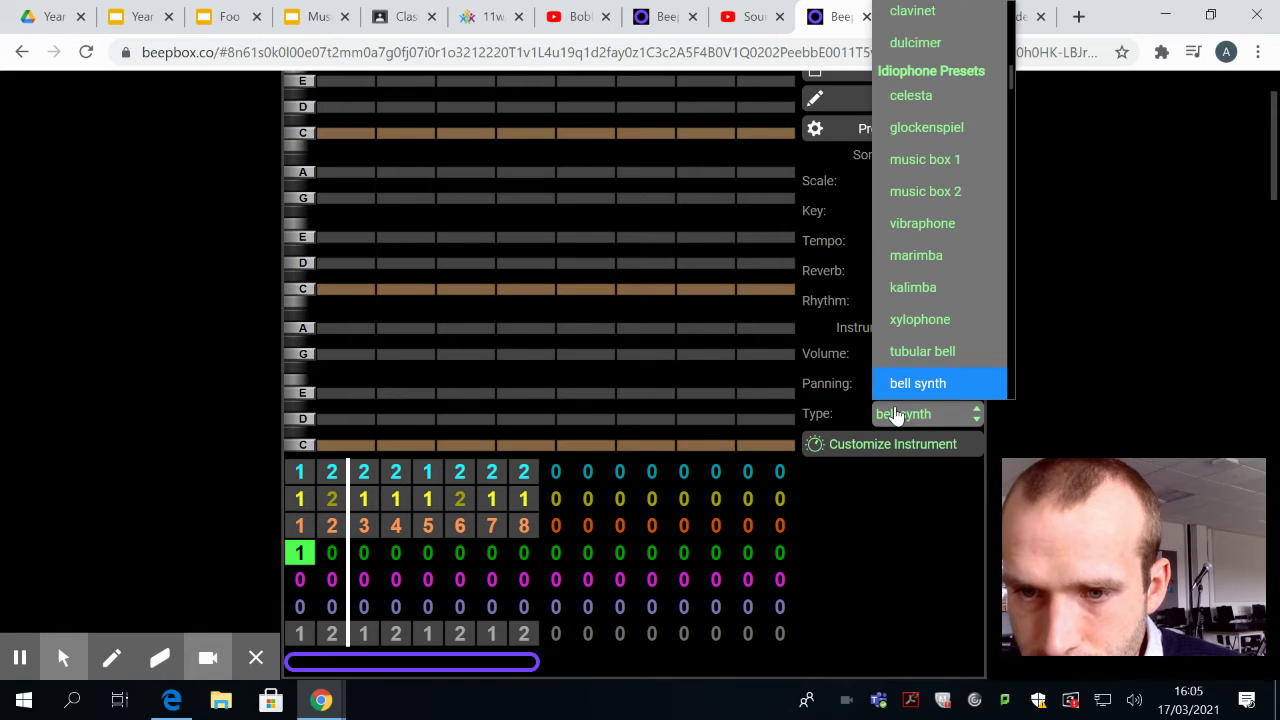
{"action": "left_click", "coordinate": [330, 355]}
{"action": "left_click", "coordinate": [433, 289]}
{"action": "left_click", "coordinate": [509, 264]}
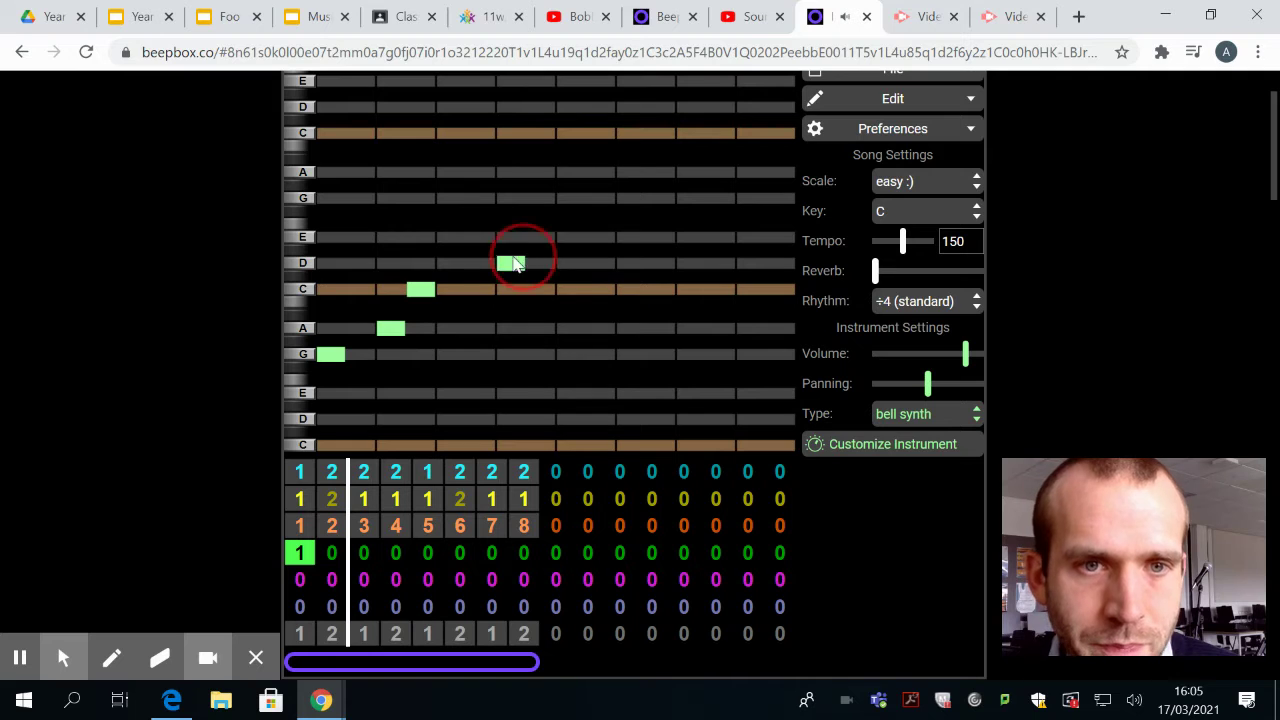
{"action": "left_click", "coordinate": [511, 263]}
{"action": "left_click", "coordinate": [421, 289]}
{"action": "left_click", "coordinate": [390, 328]}
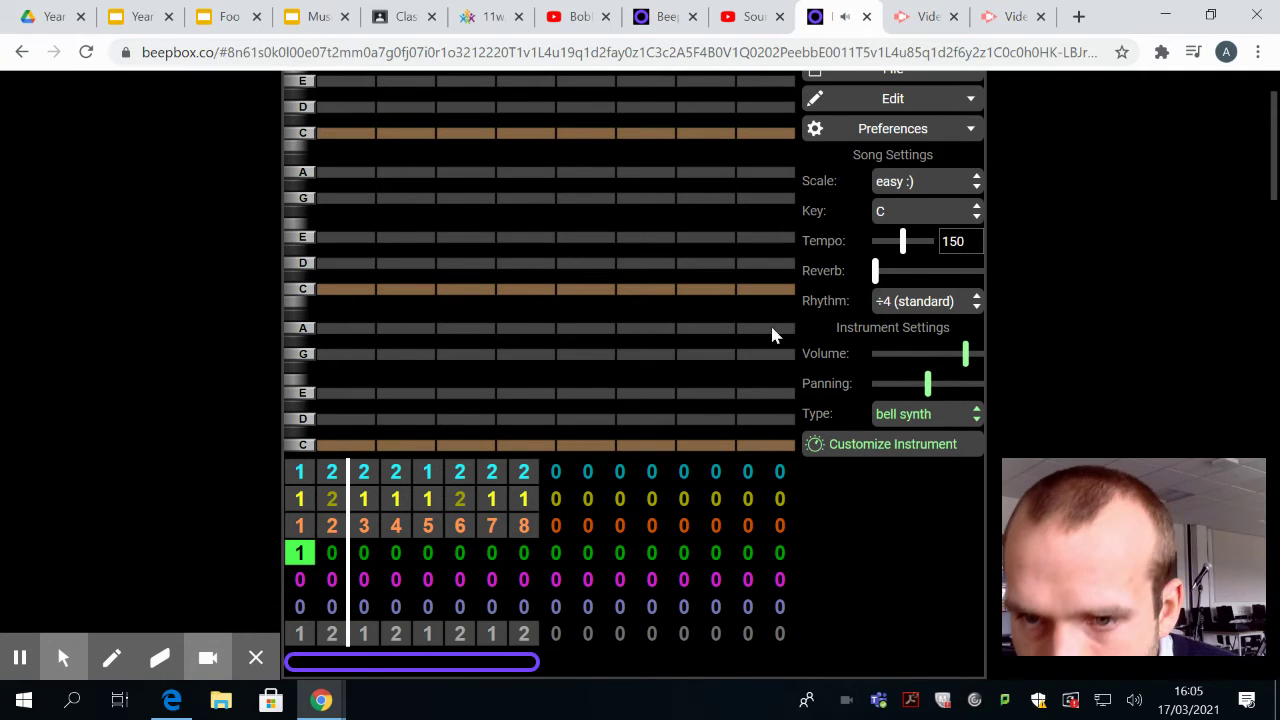
{"action": "scroll", "coordinate": [597, 337], "scroll_direction": "up", "scroll_amount": 2}
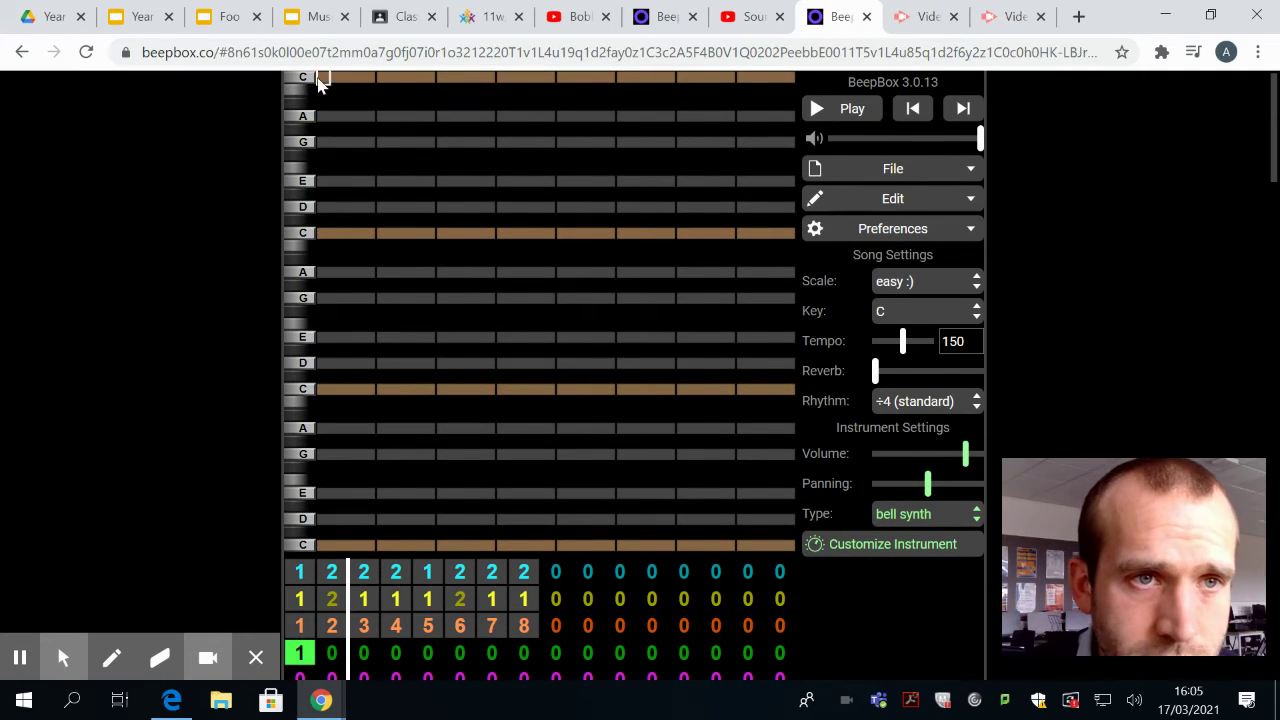
Draw full-bar top C, G and E notes to form the sustained chord
{"action": "left_click_drag", "start_coordinate": [320, 80], "coordinate": [757, 80]}
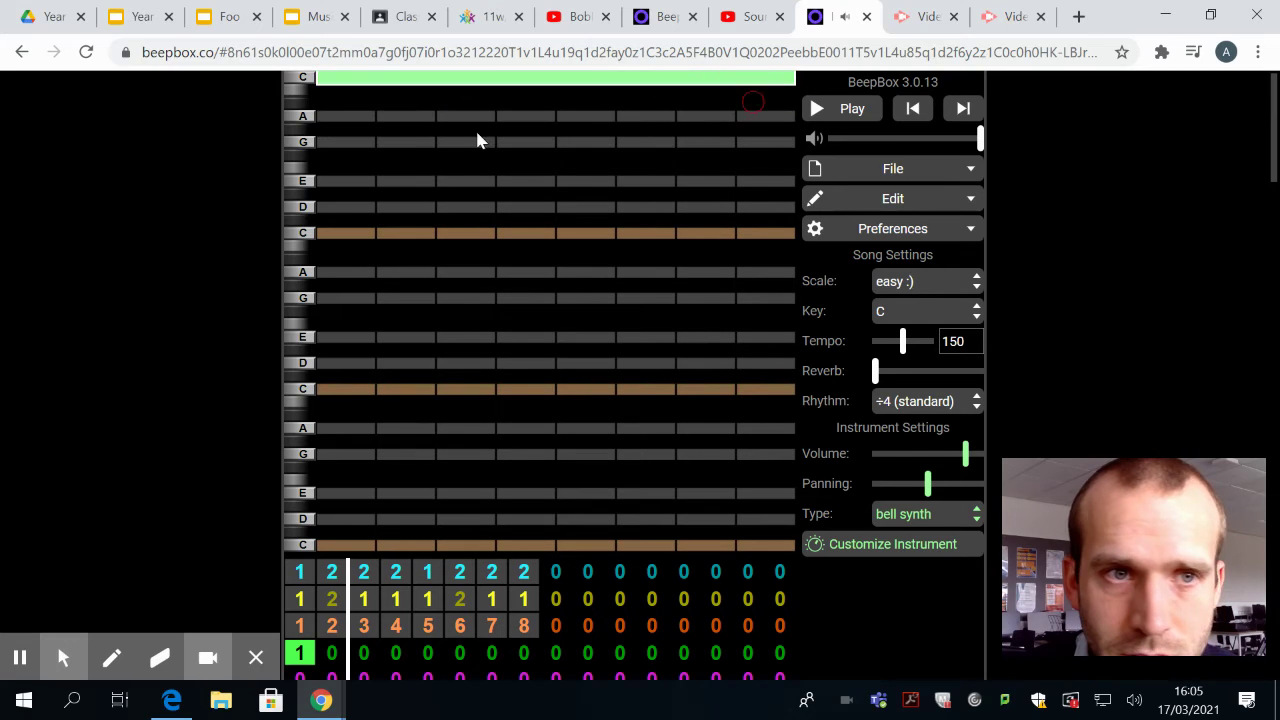
{"action": "left_click_drag", "start_coordinate": [320, 134], "coordinate": [330, 143]}
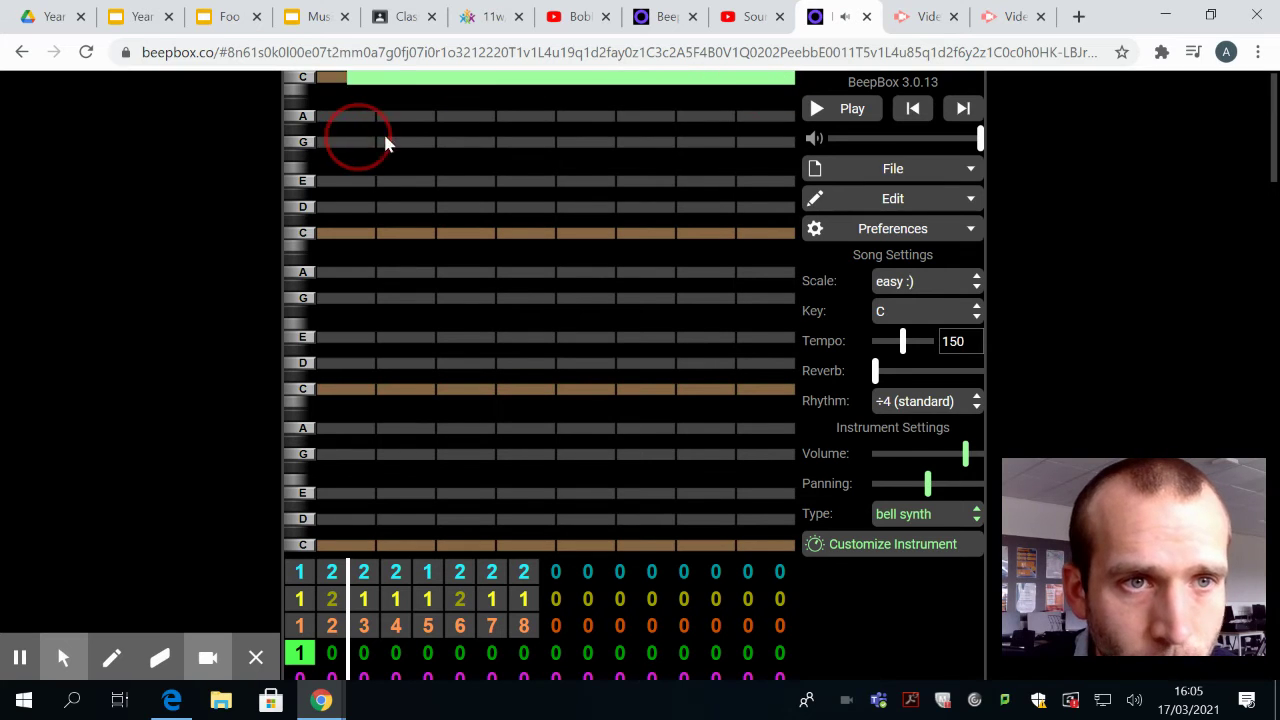
{"action": "left_click", "coordinate": [318, 145]}
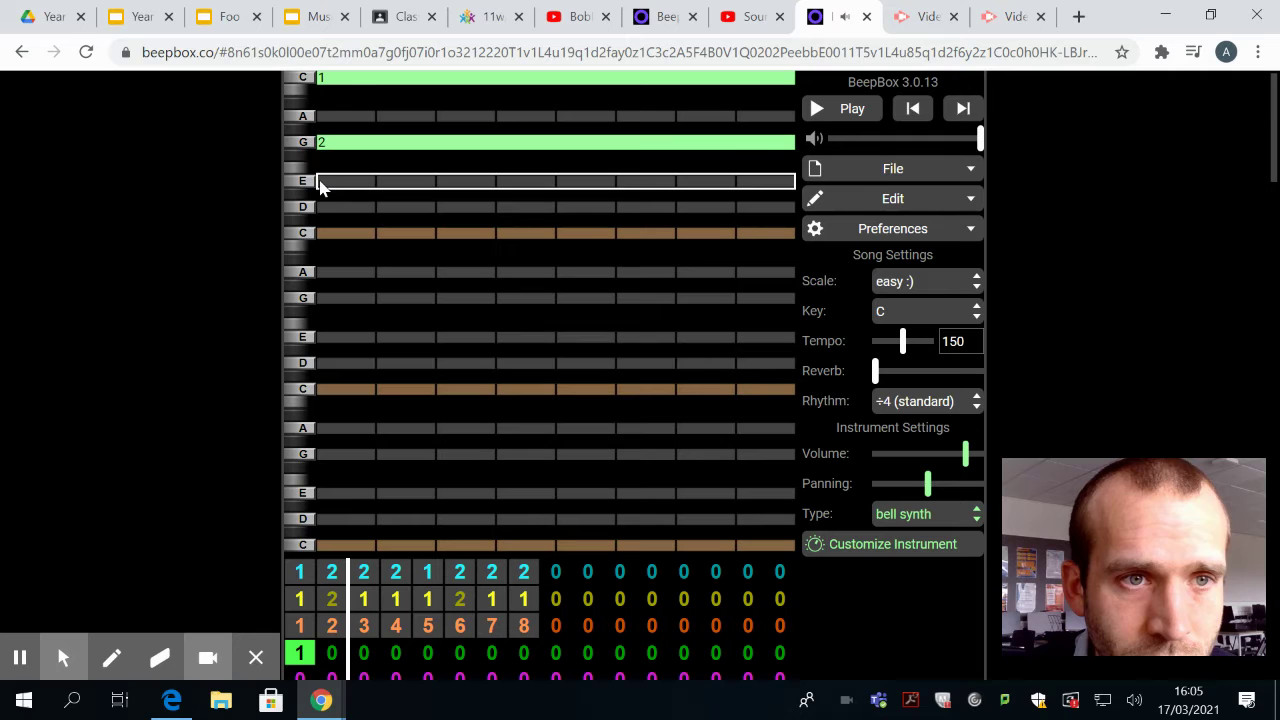
{"action": "left_click", "coordinate": [330, 184]}
{"action": "scroll", "coordinate": [391, 540], "scroll_direction": "down", "scroll_amount": 1}
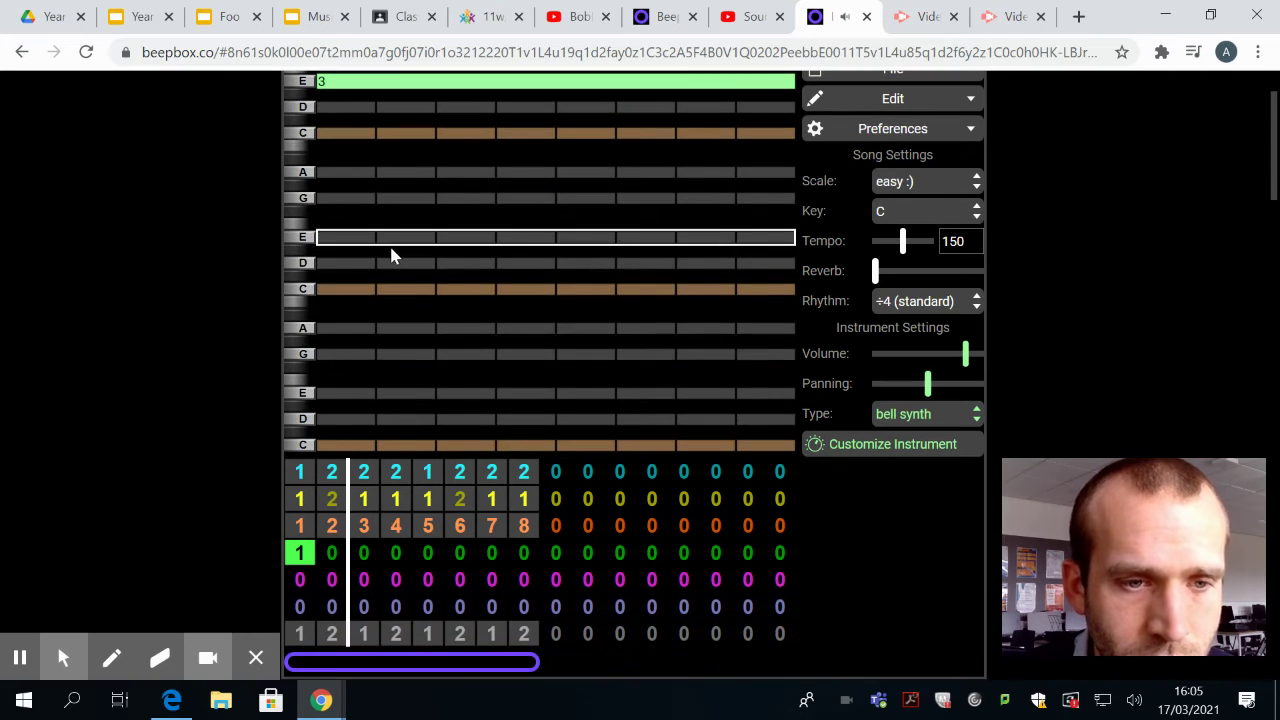
{"action": "scroll", "coordinate": [395, 240], "scroll_direction": "up", "scroll_amount": 1}
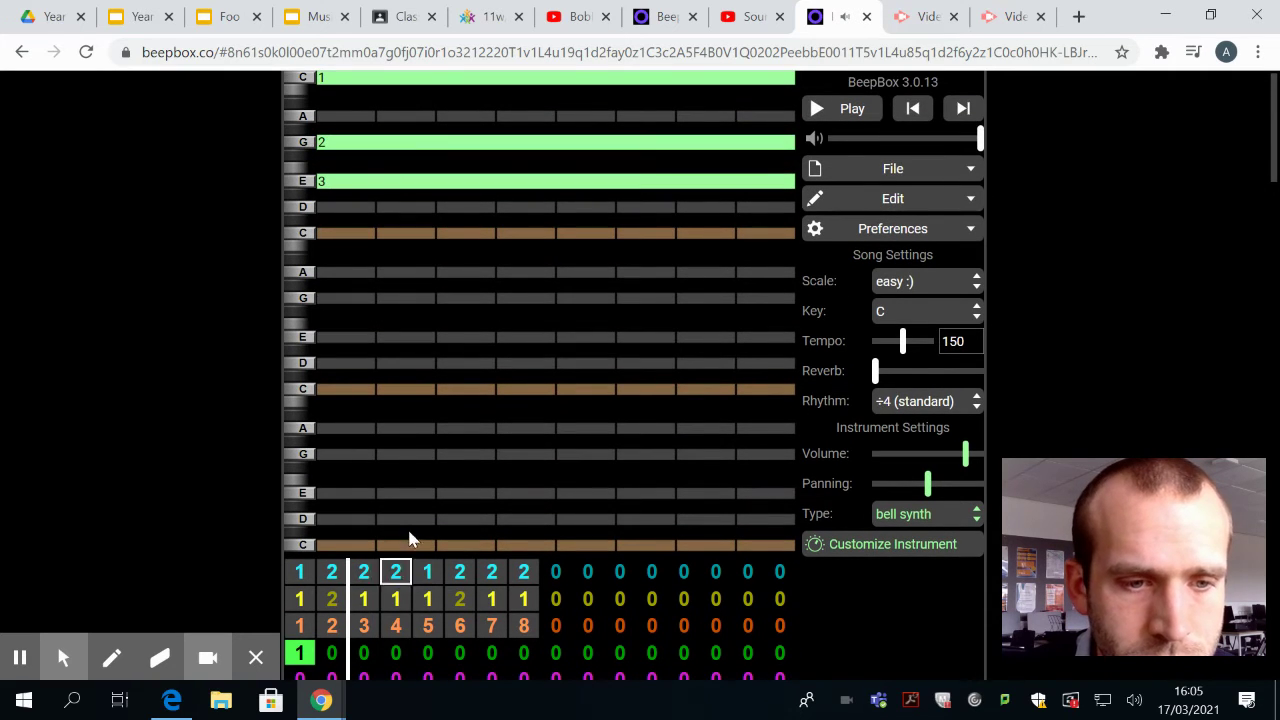
{"action": "scroll", "coordinate": [313, 612], "scroll_direction": "down", "scroll_amount": 1}
Set bell-synth bar 2 to pattern 2, then try and remove a trial A, G, D chord
{"action": "left_click", "coordinate": [331, 552]}
{"action": "key", "text": "1"}
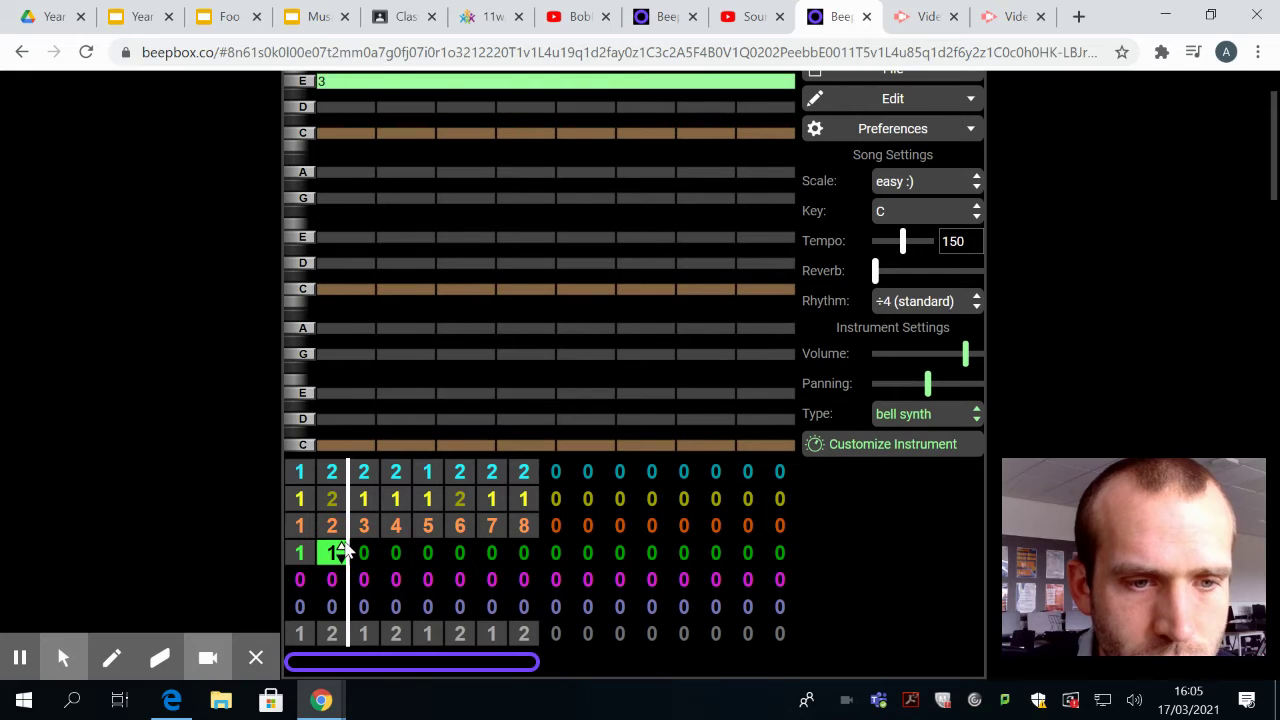
{"action": "key", "text": "2"}
{"action": "scroll", "coordinate": [487, 123], "scroll_direction": "up", "scroll_amount": 1}
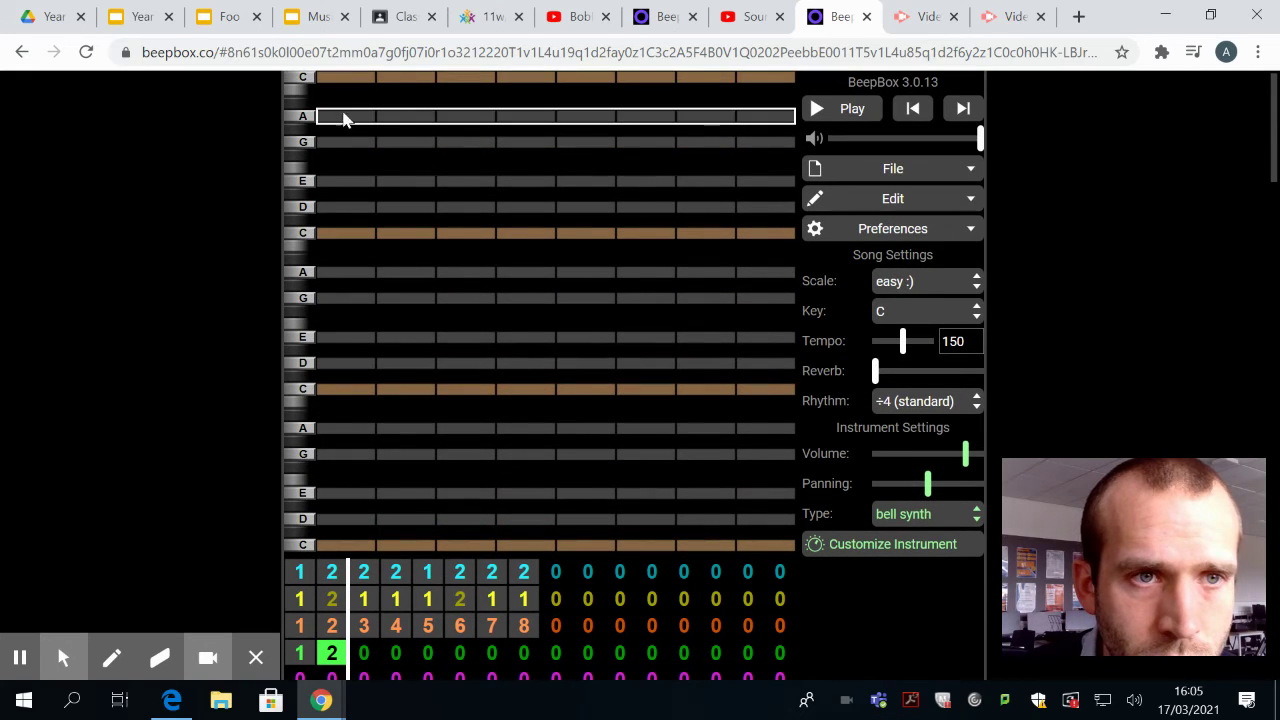
{"action": "left_click", "coordinate": [345, 117]}
{"action": "left_click", "coordinate": [478, 150]}
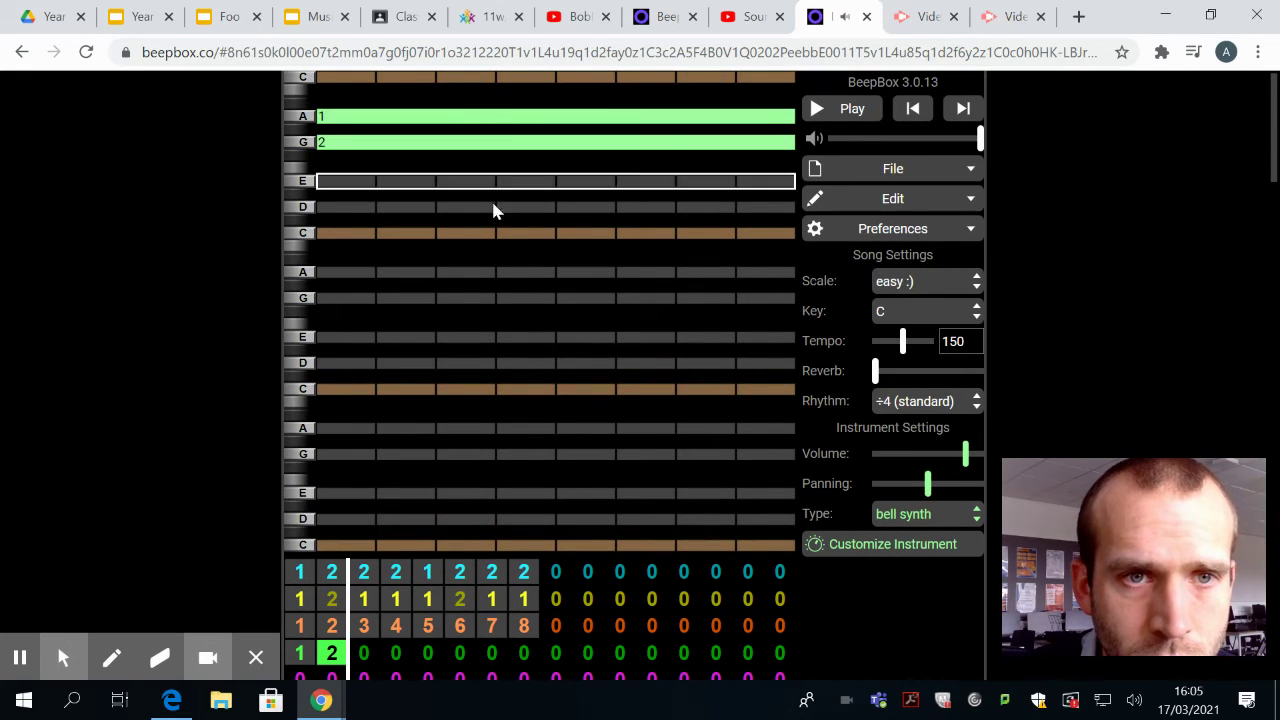
{"action": "left_click", "coordinate": [494, 207]}
{"action": "left_click_drag", "start_coordinate": [320, 213], "coordinate": [452, 207]}
{"action": "left_click", "coordinate": [480, 120]}
{"action": "left_click", "coordinate": [478, 152]}
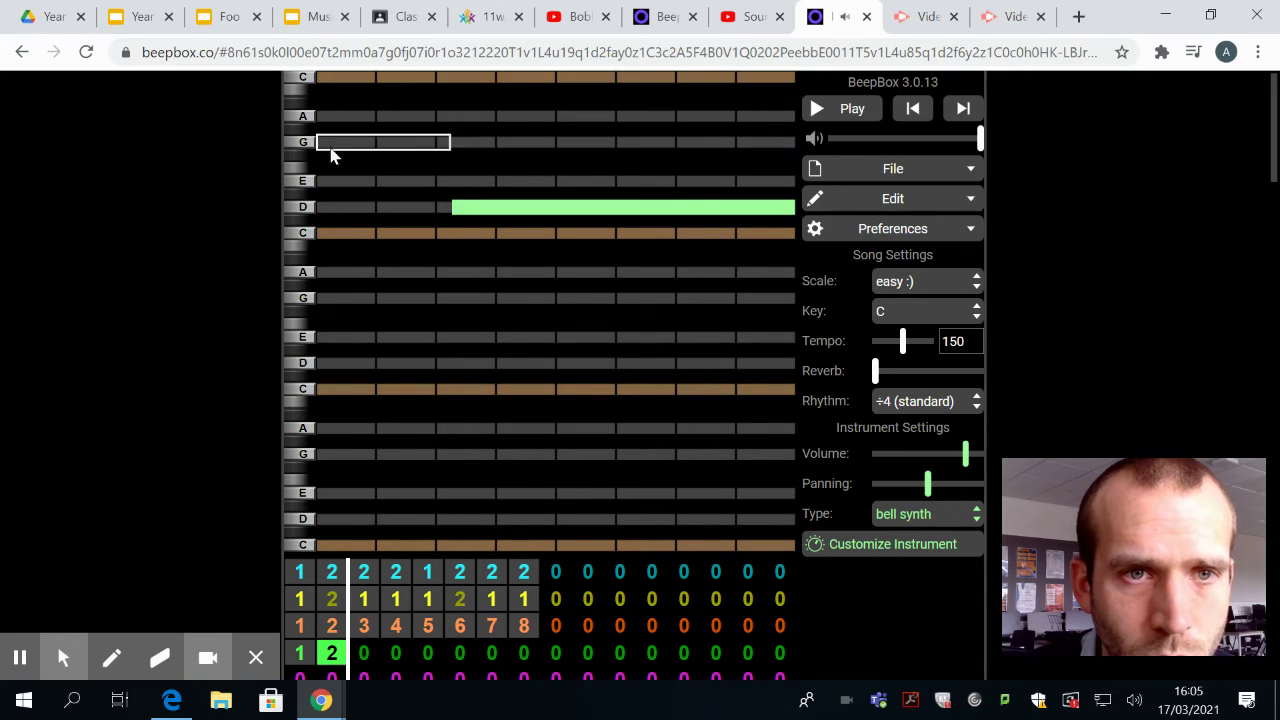
Draw one-beat A then D notes at the pattern start and delete the leftover E
{"action": "left_click_drag", "start_coordinate": [324, 117], "coordinate": [435, 116]}
{"action": "left_click_drag", "start_coordinate": [456, 207], "coordinate": [436, 207]}
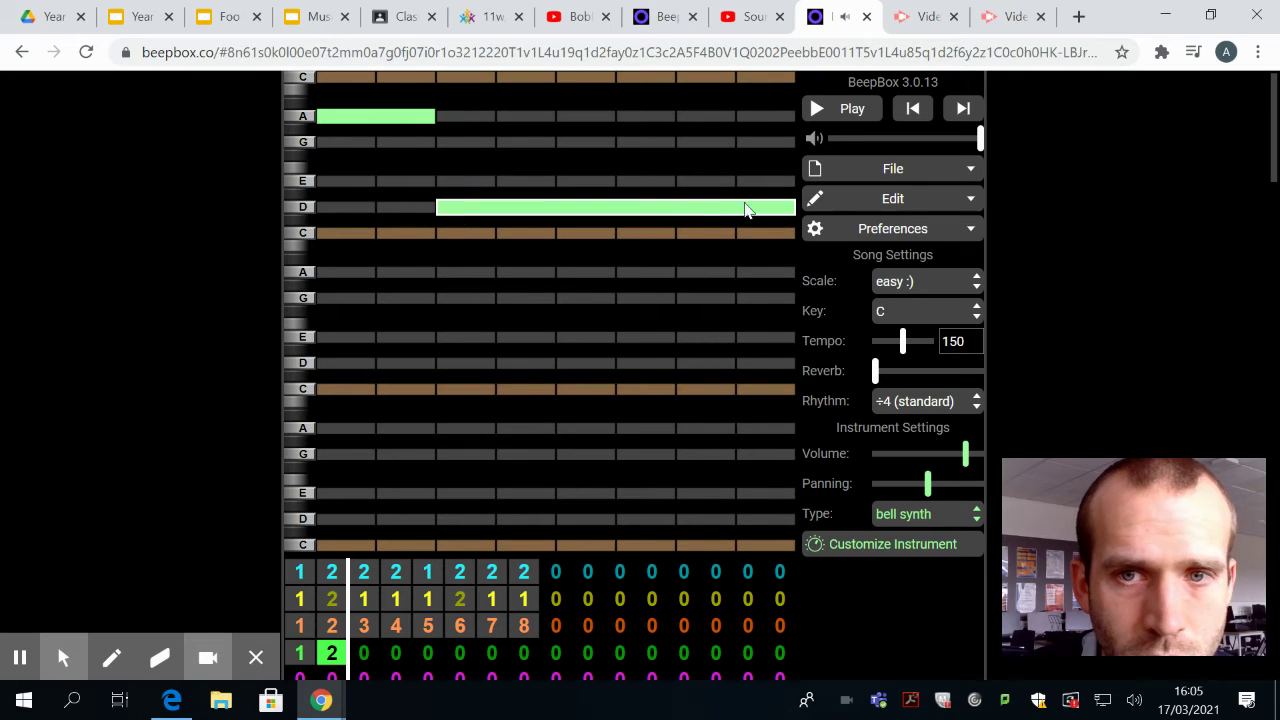
{"action": "left_click_drag", "start_coordinate": [798, 210], "coordinate": [552, 212]}
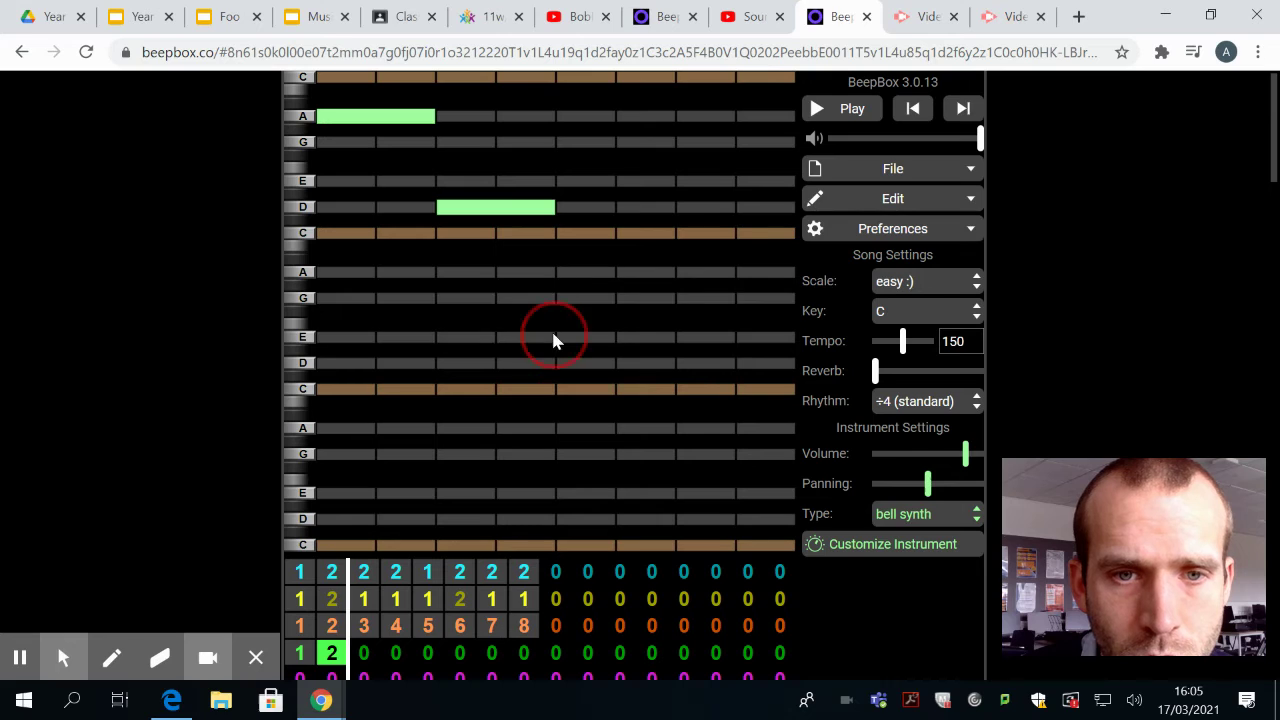
{"action": "left_click", "coordinate": [513, 344]}
Add a C note on the third beat and play the song back
{"action": "left_click", "coordinate": [560, 300]}
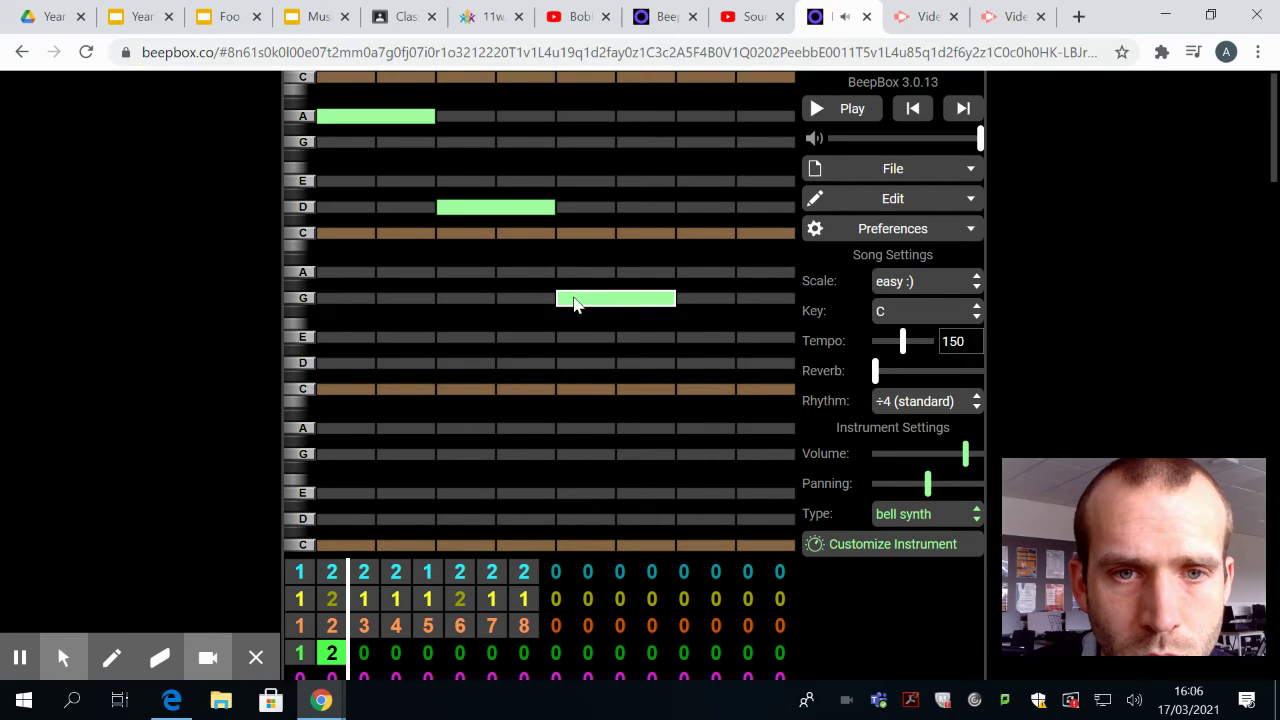
{"action": "left_click", "coordinate": [586, 272]}
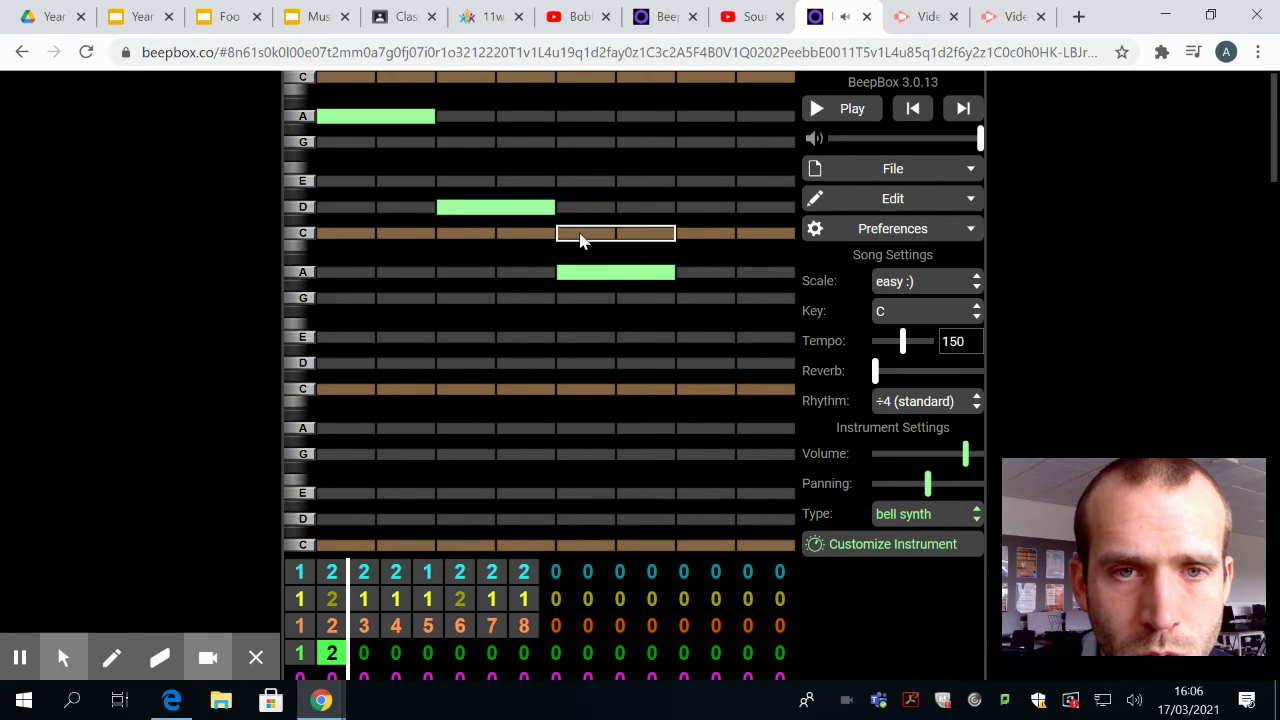
{"action": "left_click", "coordinate": [580, 240]}
{"action": "left_click", "coordinate": [571, 268]}
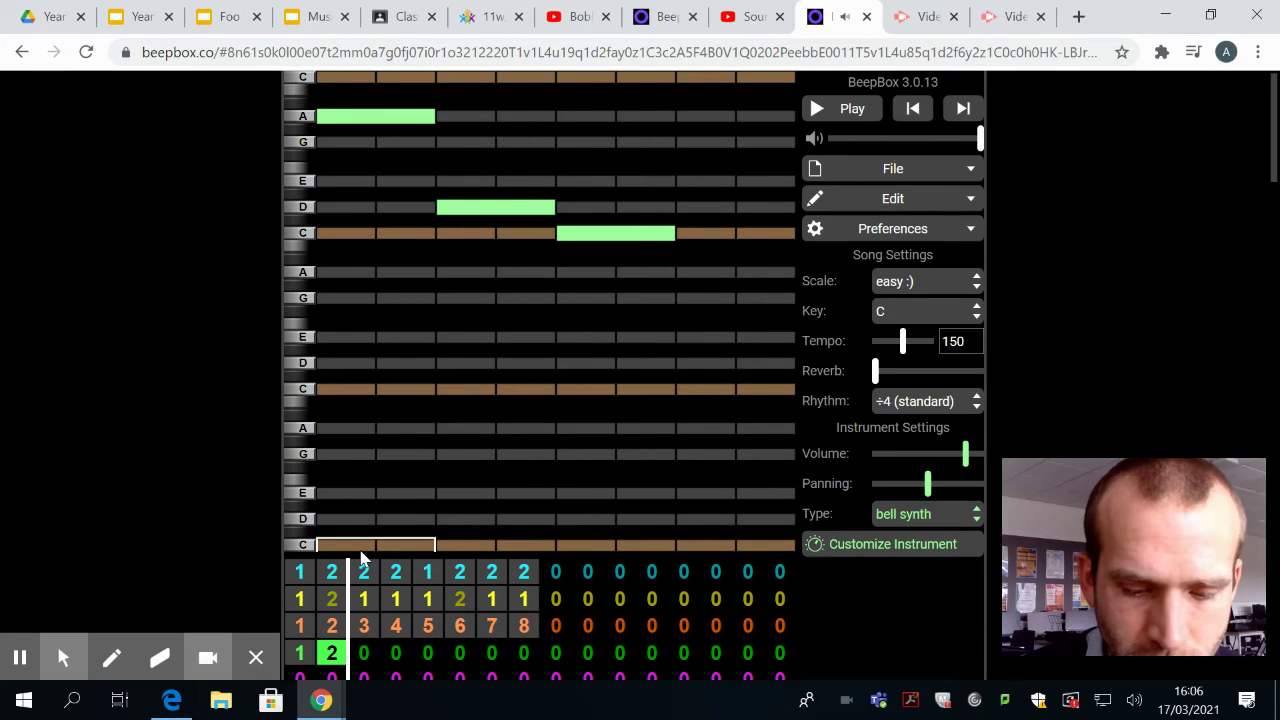
{"action": "key", "text": "space"}
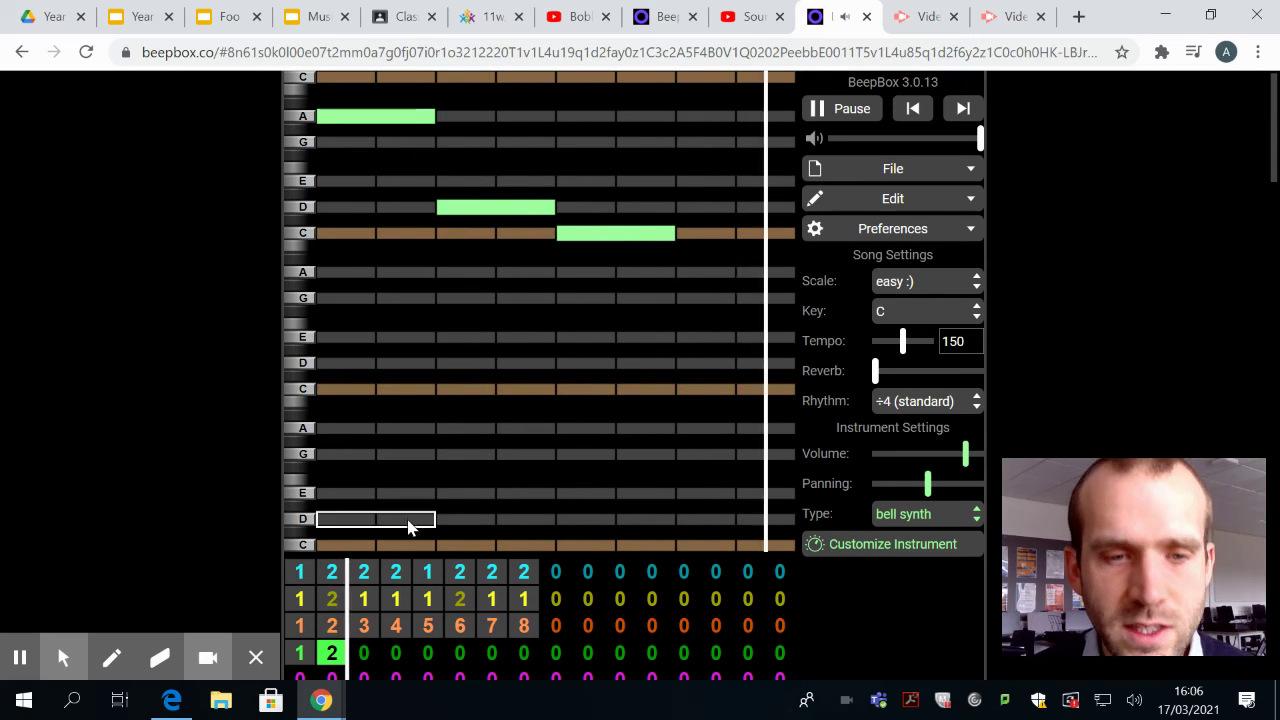
Set bell-synth bar 4 to pattern 3 and add A and E melody notes
{"action": "left_click", "coordinate": [407, 657]}
{"action": "key", "text": "2"}
{"action": "key", "text": "3"}
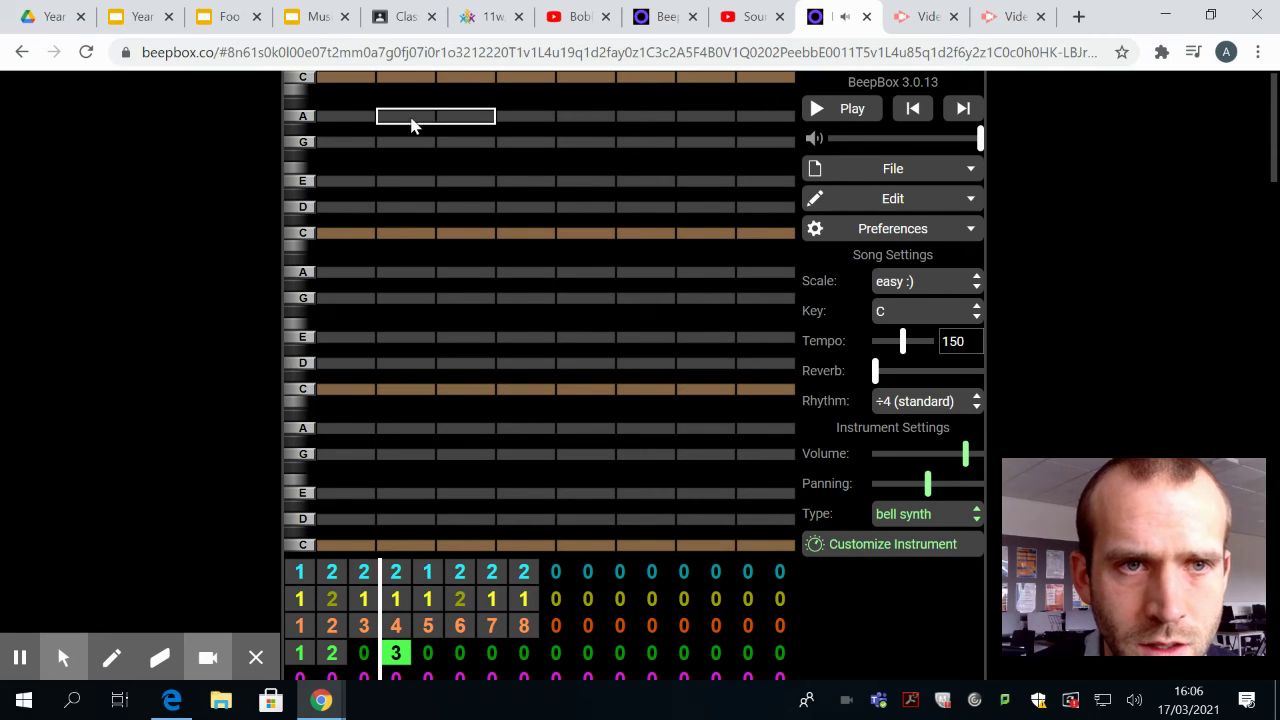
{"action": "left_click", "coordinate": [476, 124]}
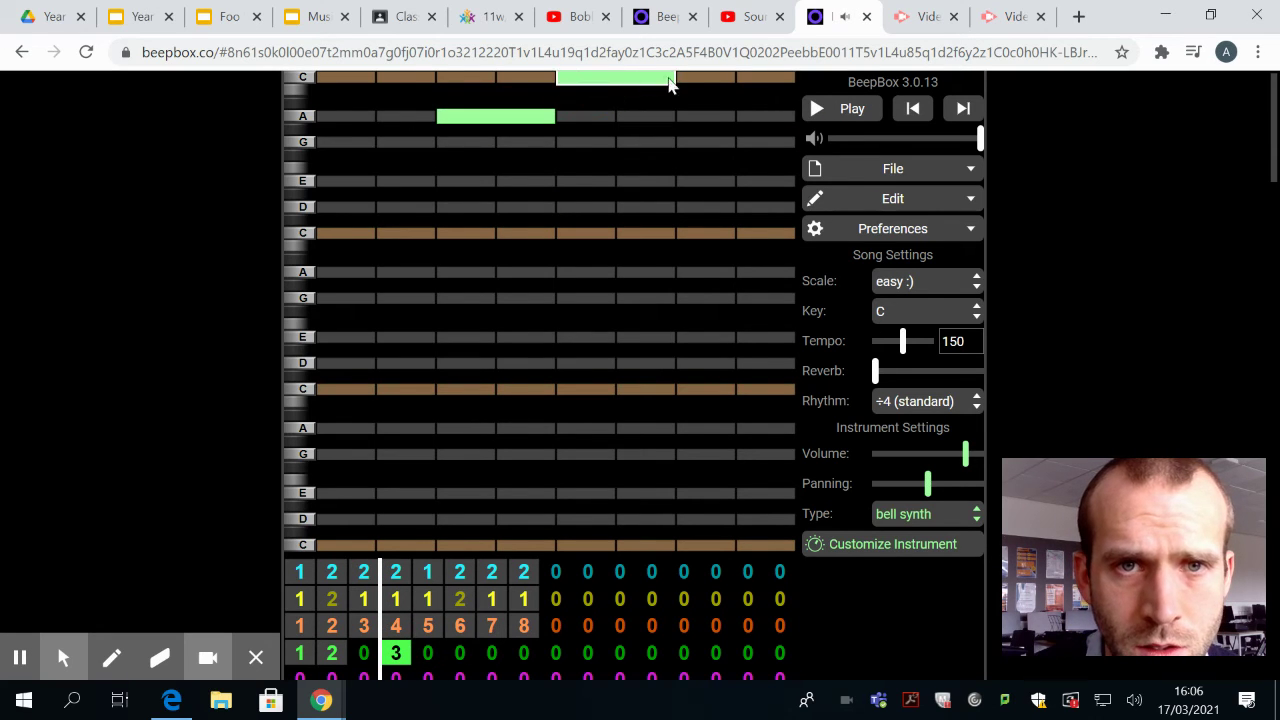
{"action": "left_click", "coordinate": [700, 347]}
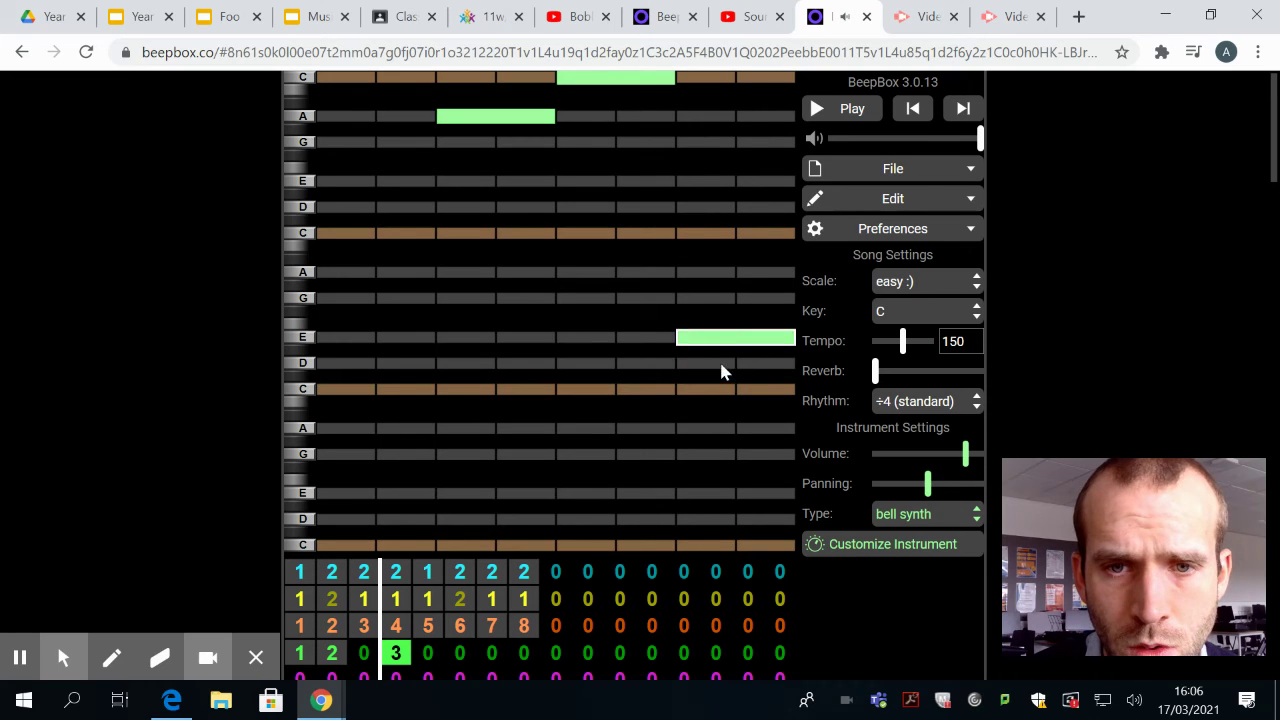
Set bell-synth bar 6 to the new, empty pattern 4
{"action": "left_click", "coordinate": [428, 653]}
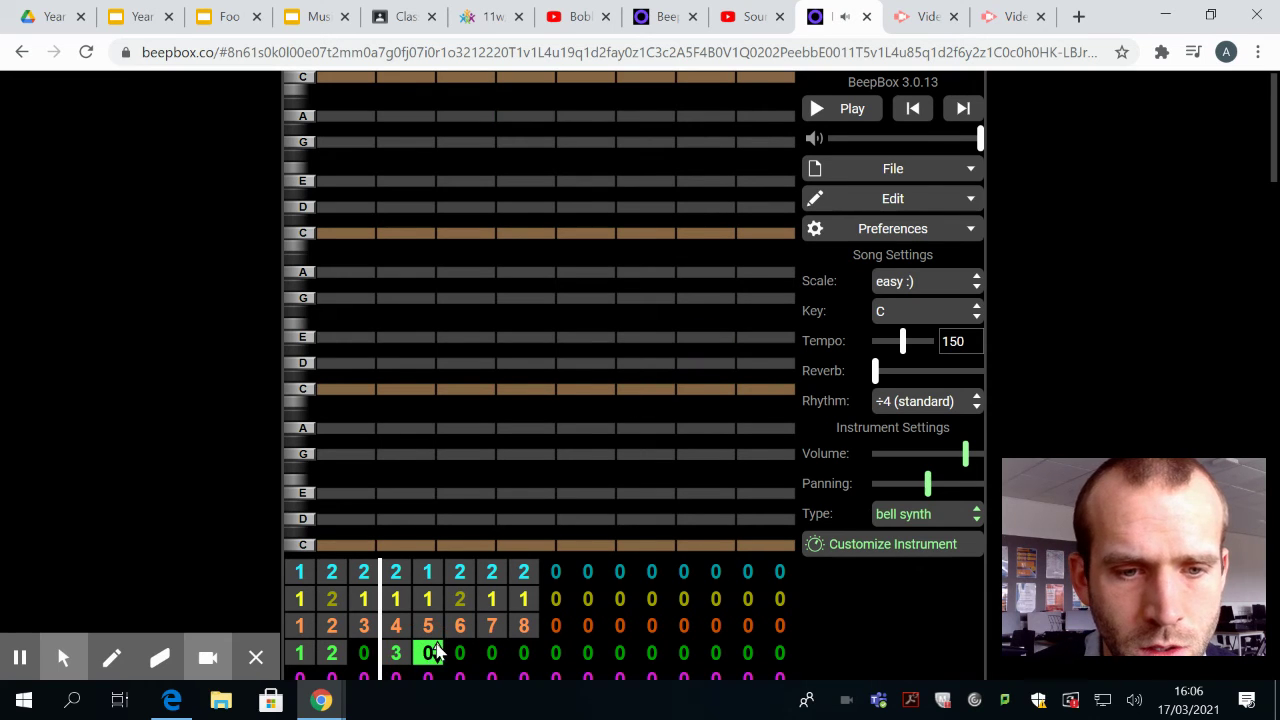
{"action": "left_click", "coordinate": [458, 652]}
{"action": "type", "text": "1"}
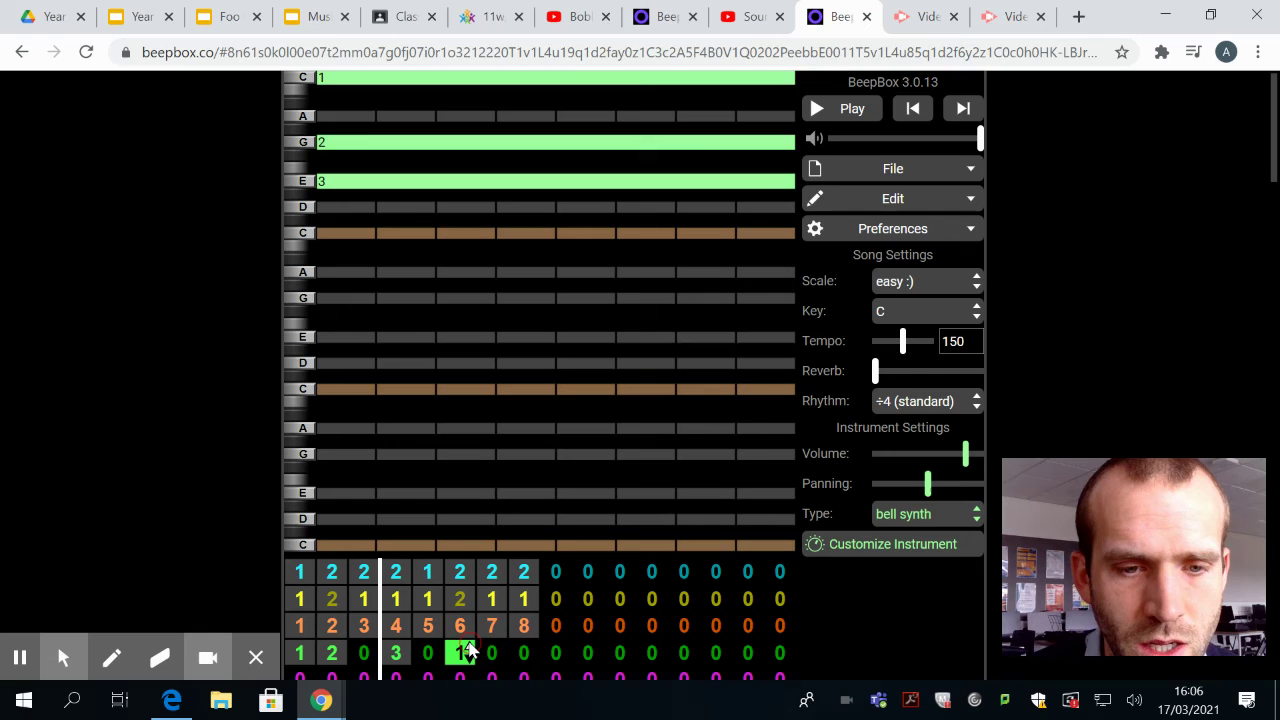
{"action": "key", "text": "3"}
{"action": "key", "text": "4"}
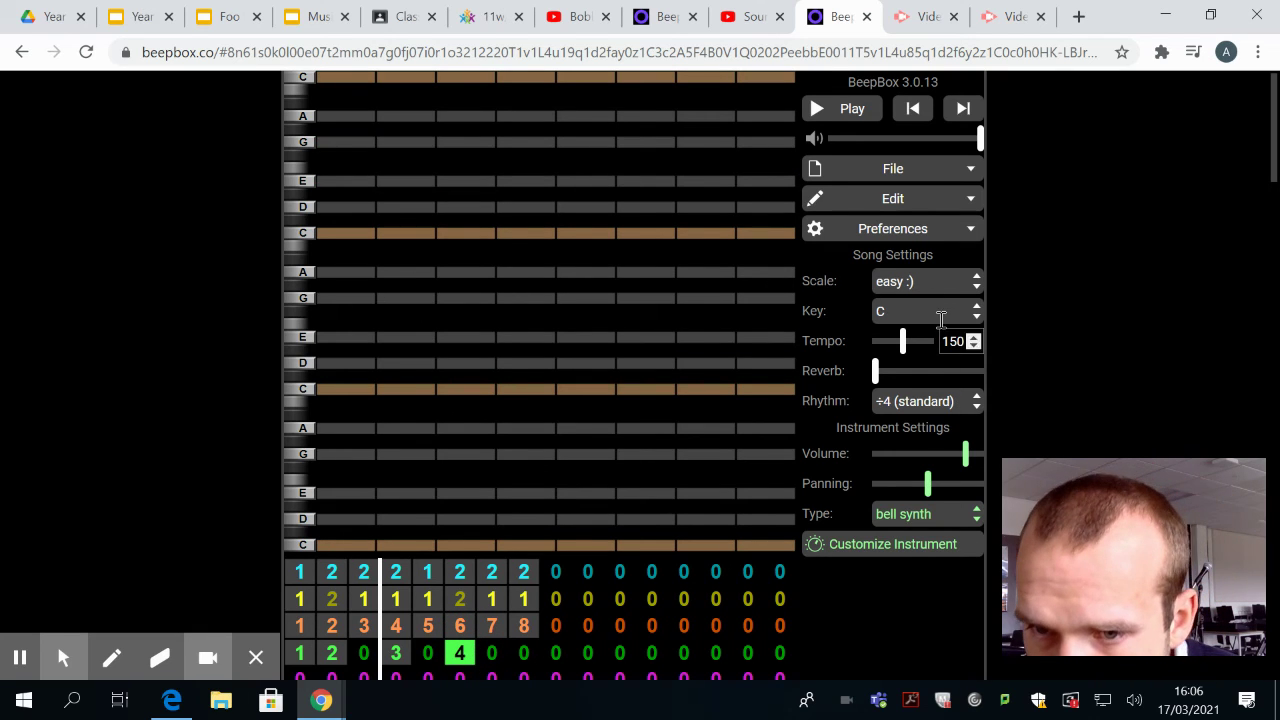
Turn on the Octave Scroll Bar preference and shift the note grid up an octave
{"action": "left_click", "coordinate": [890, 229]}
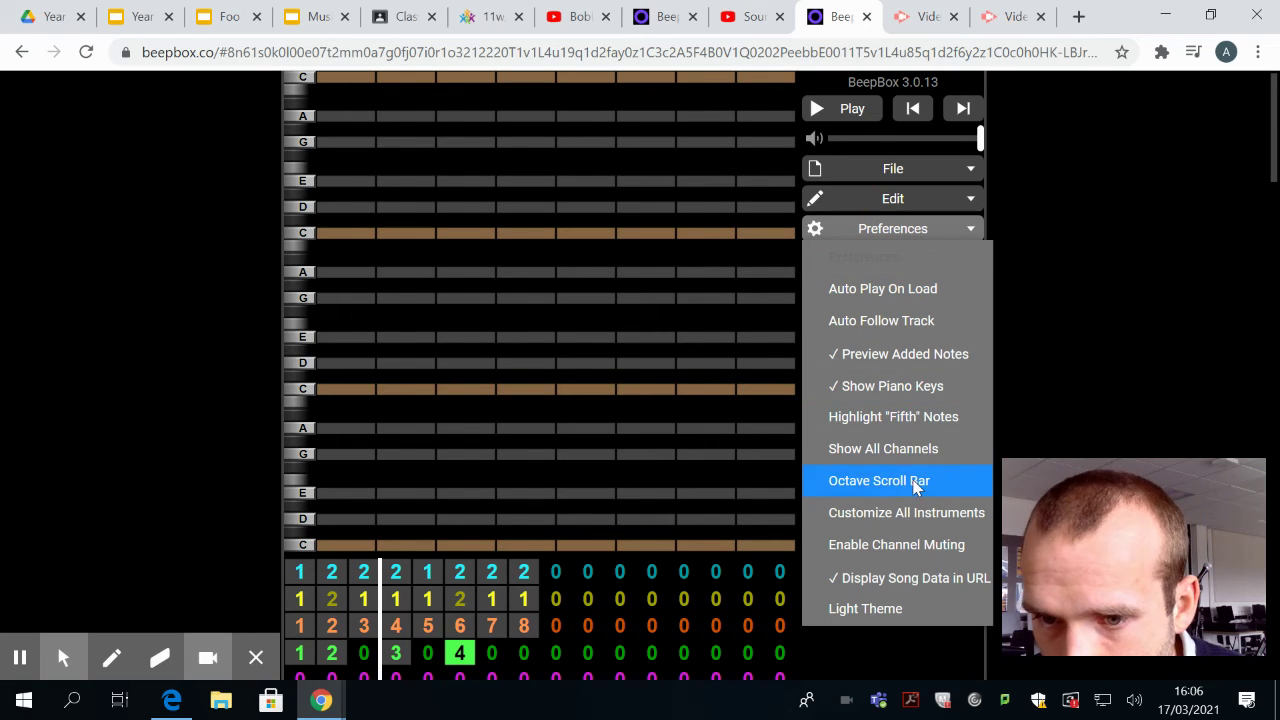
{"action": "left_click", "coordinate": [917, 481]}
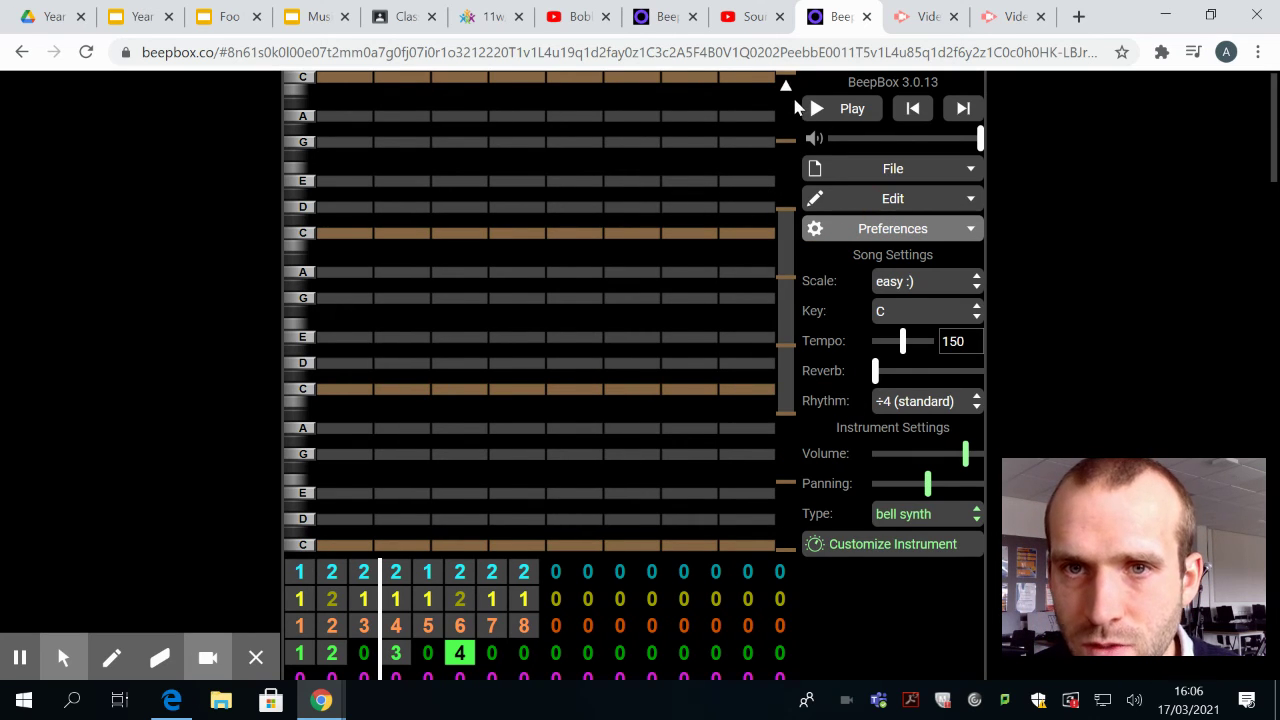
{"action": "left_click", "coordinate": [786, 85]}
Draw descending A, G and C notes in pattern 4, then select bell-synth bar 7
{"action": "left_click", "coordinate": [330, 117]}
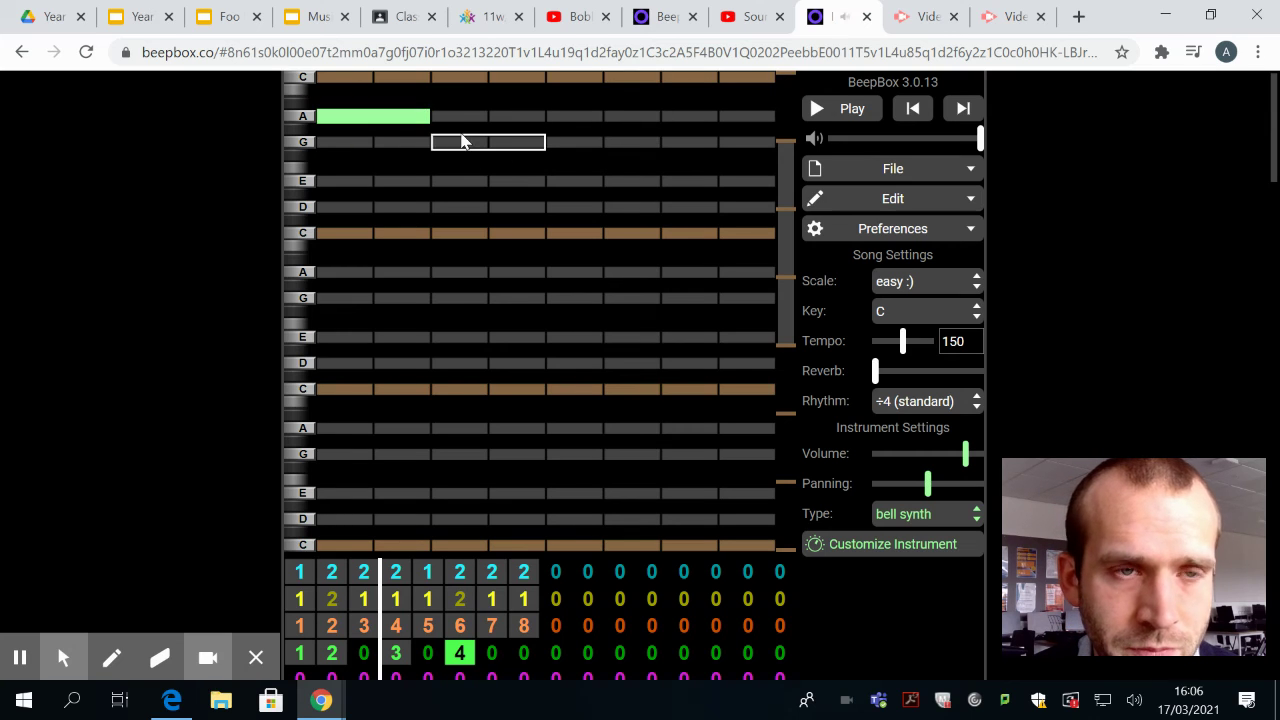
{"action": "left_click", "coordinate": [487, 143]}
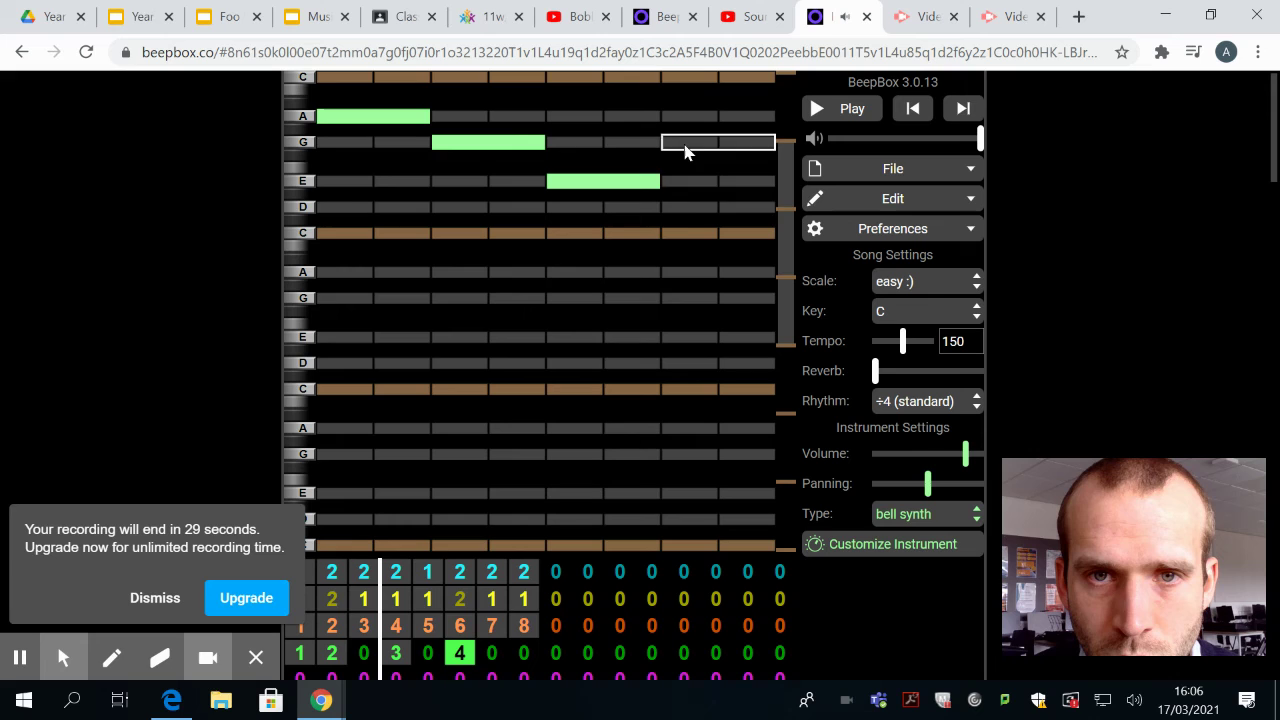
{"action": "left_click", "coordinate": [685, 232]}
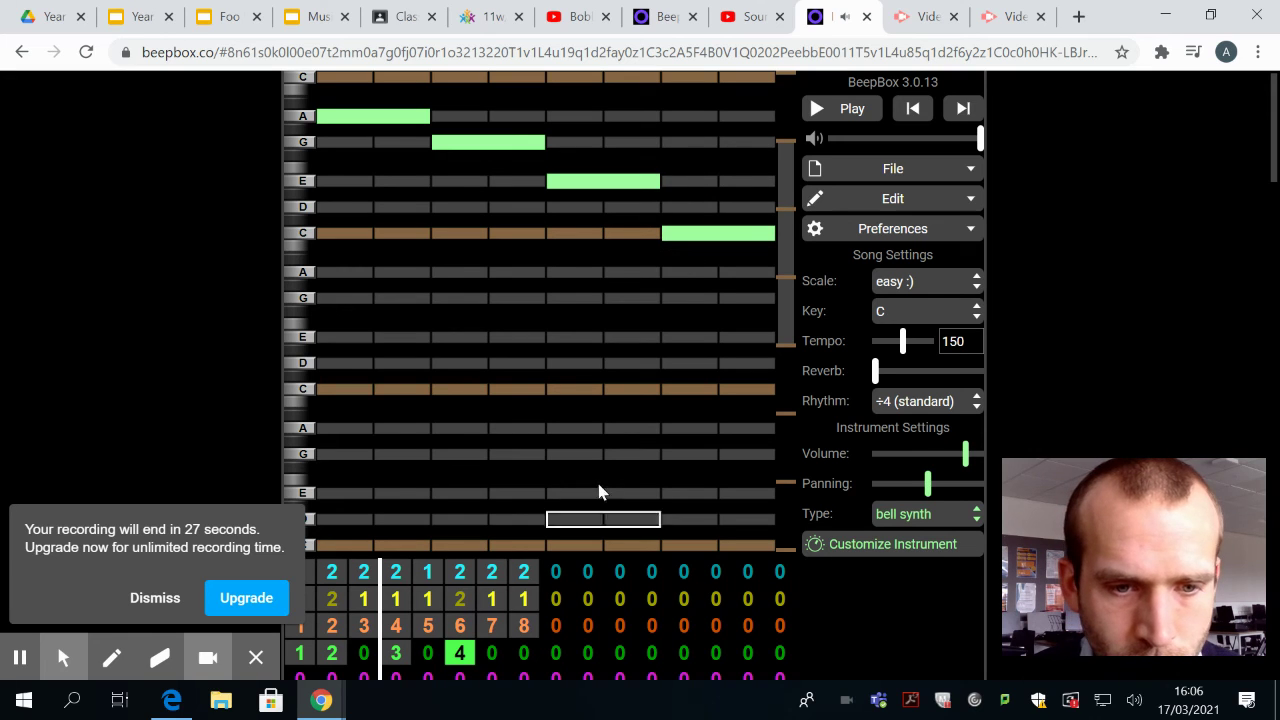
{"action": "left_click", "coordinate": [497, 652]}
Assign pattern 5 to bar 7 and draw a D note spanning the full bar
{"action": "key", "text": "1"}
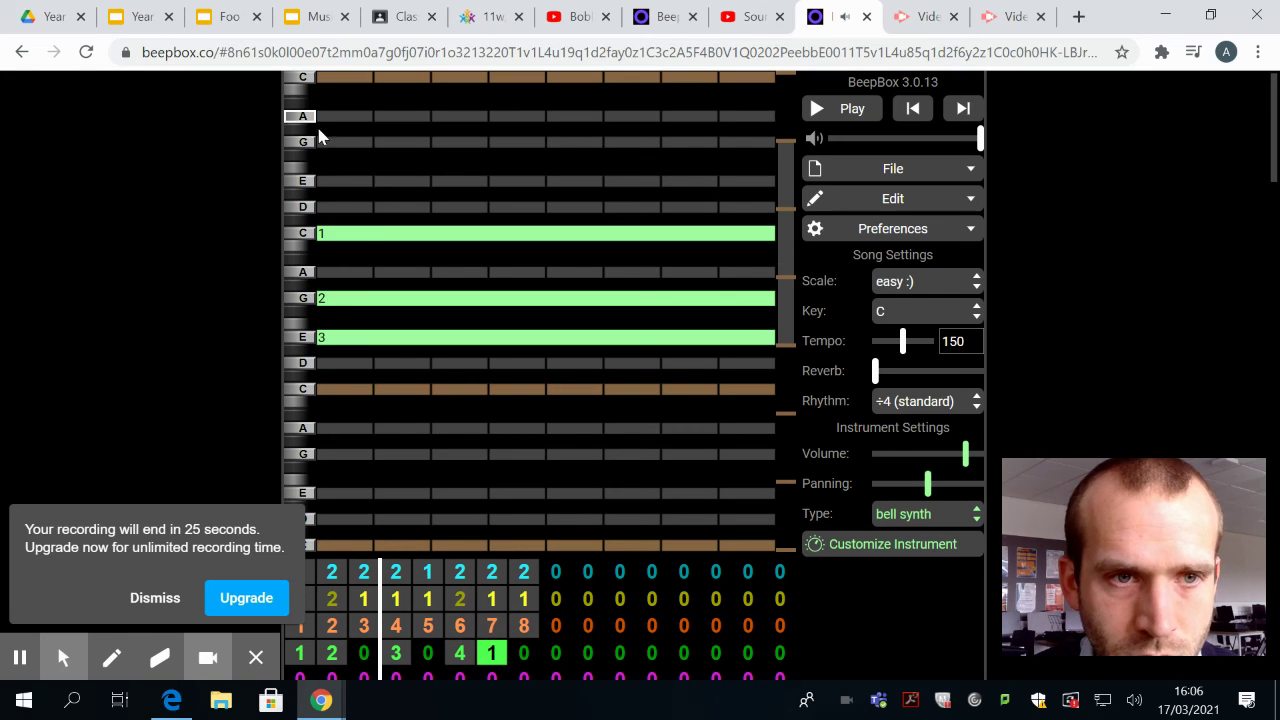
{"action": "key", "text": "2"}
{"action": "key", "text": "3"}
{"action": "key", "text": "4"}
{"action": "key", "text": "5"}
{"action": "key", "text": "6"}
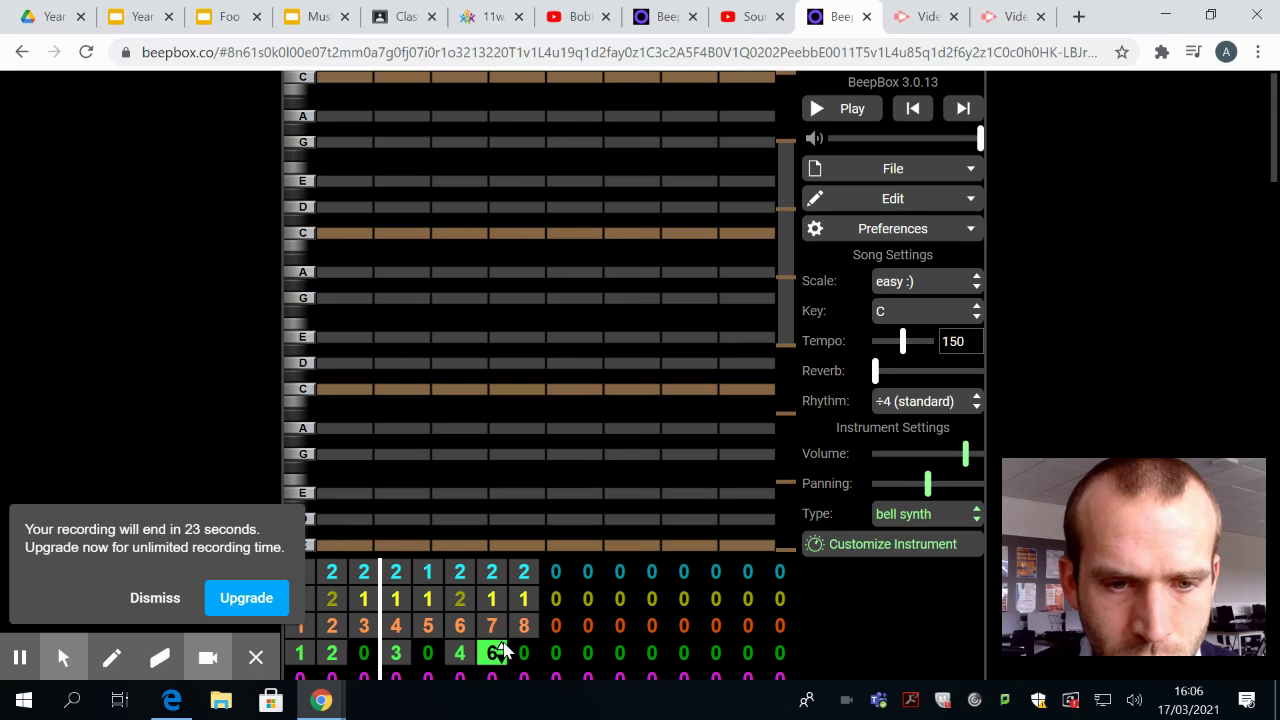
{"action": "key", "text": "5"}
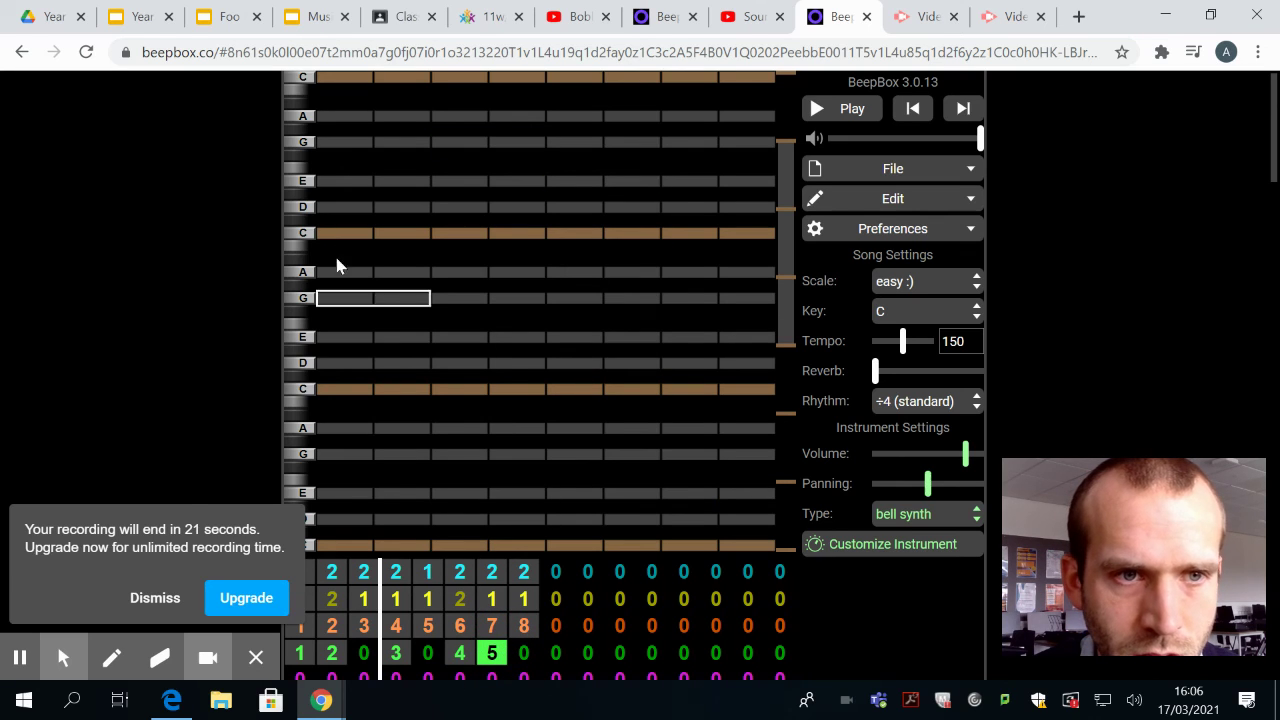
{"action": "left_click", "coordinate": [367, 210]}
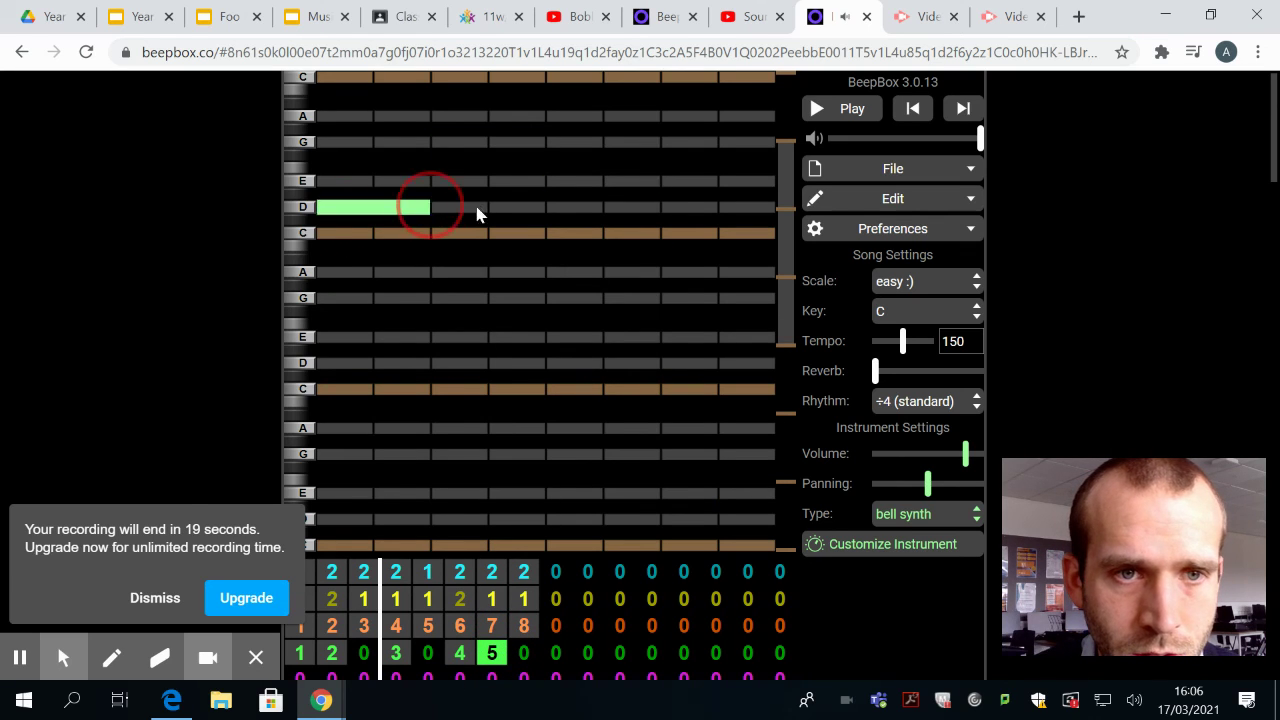
{"action": "left_click_drag", "start_coordinate": [477, 213], "coordinate": [765, 220]}
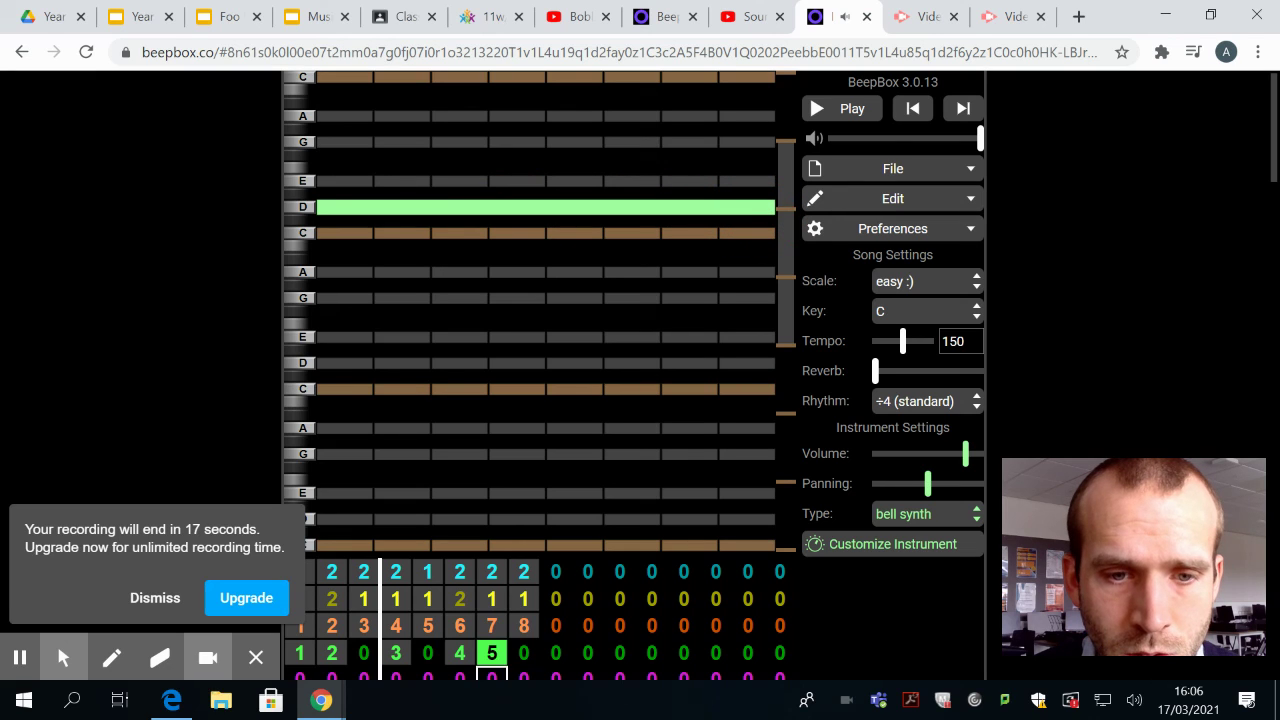
Assign pattern 6 to bar 8 and draw an E note spanning the full bar
{"action": "key", "text": "1"}
{"action": "key", "text": "2"}
{"action": "key", "text": "3"}
{"action": "key", "text": "4"}
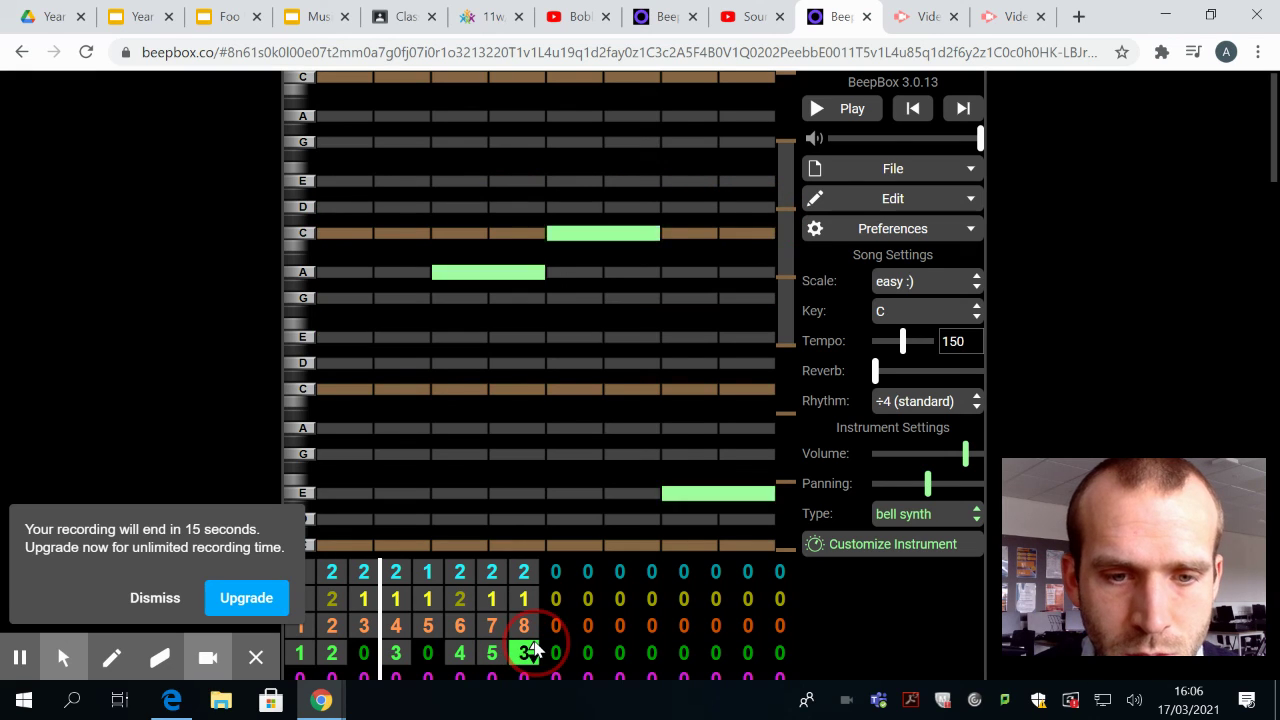
{"action": "key", "text": "5"}
{"action": "key", "text": "6"}
{"action": "left_click", "coordinate": [331, 183]}
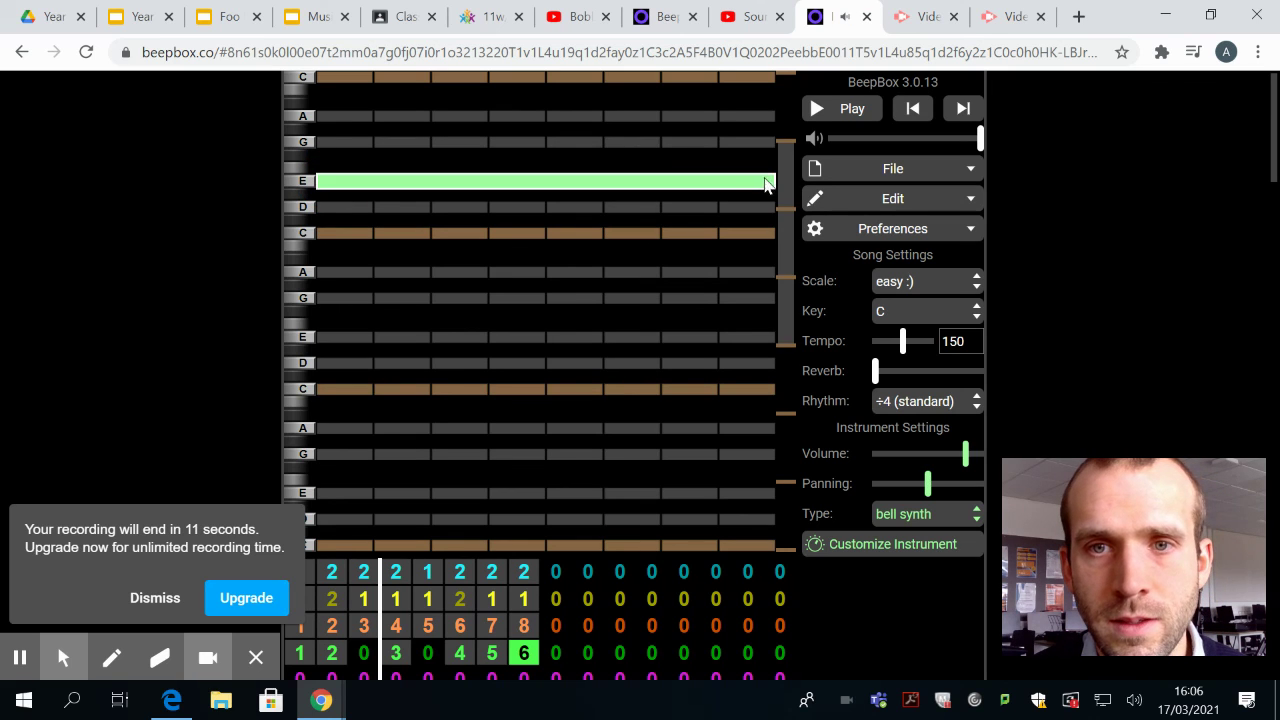
{"action": "mouse_move", "coordinate": [771, 187]}
{"action": "left_mouse_down"}
{"action": "mouse_move", "coordinate": [715, 242]}
{"action": "mouse_move", "coordinate": [686, 186]}
{"action": "left_mouse_up"}
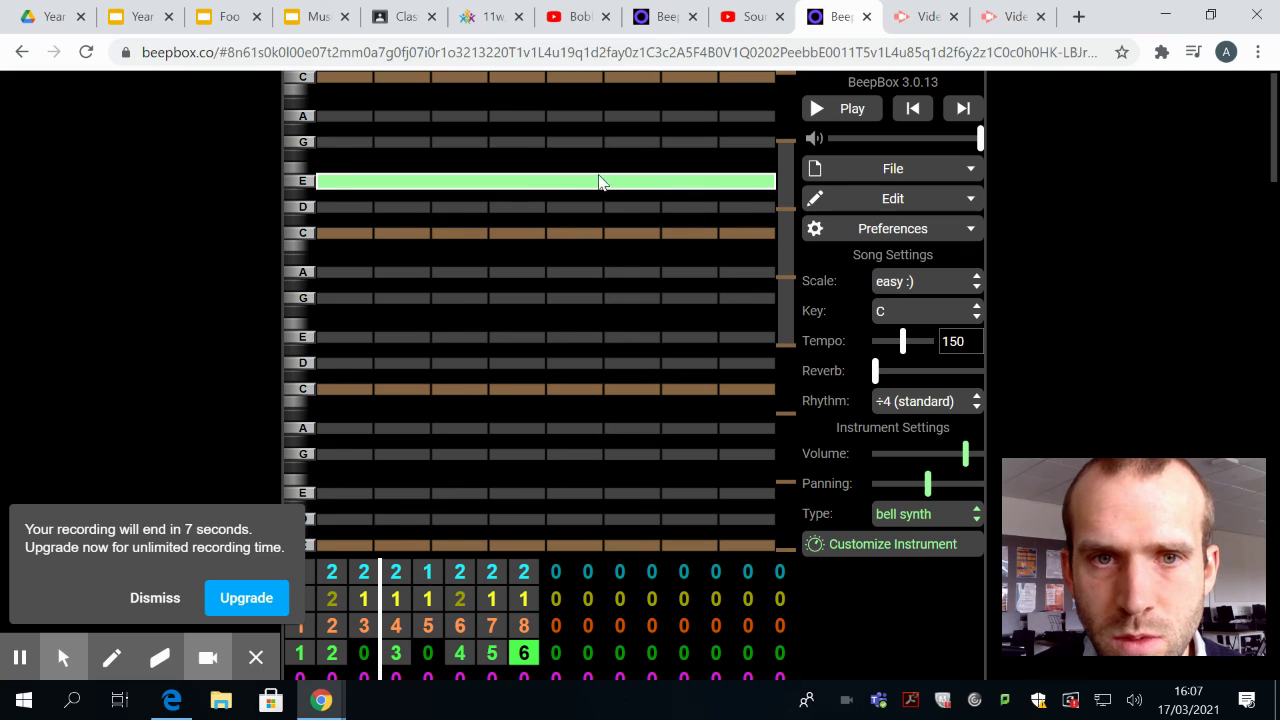